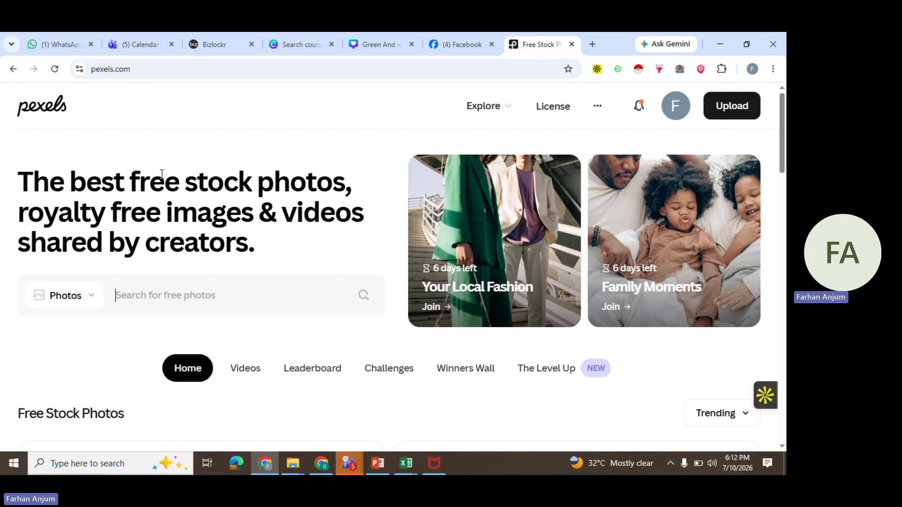
Search Pexels for "professional" photos
text(professio)
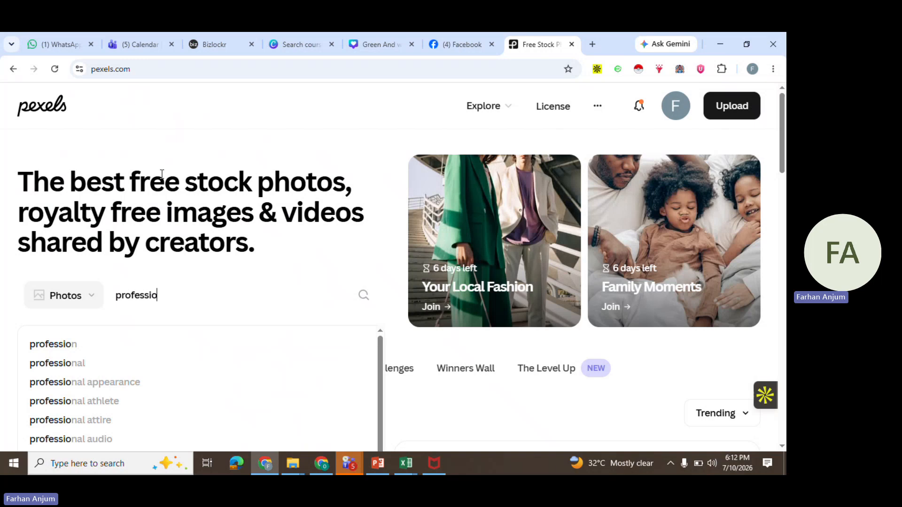
text(nal)
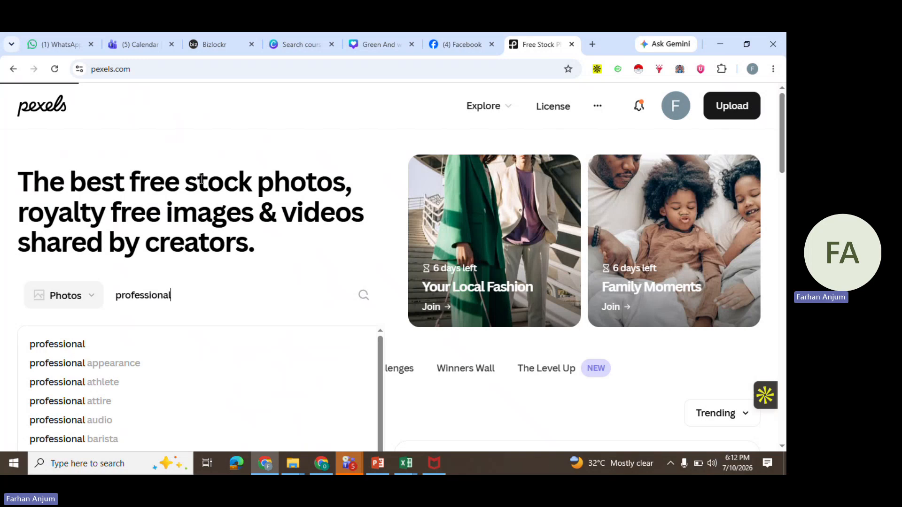
key(Return)
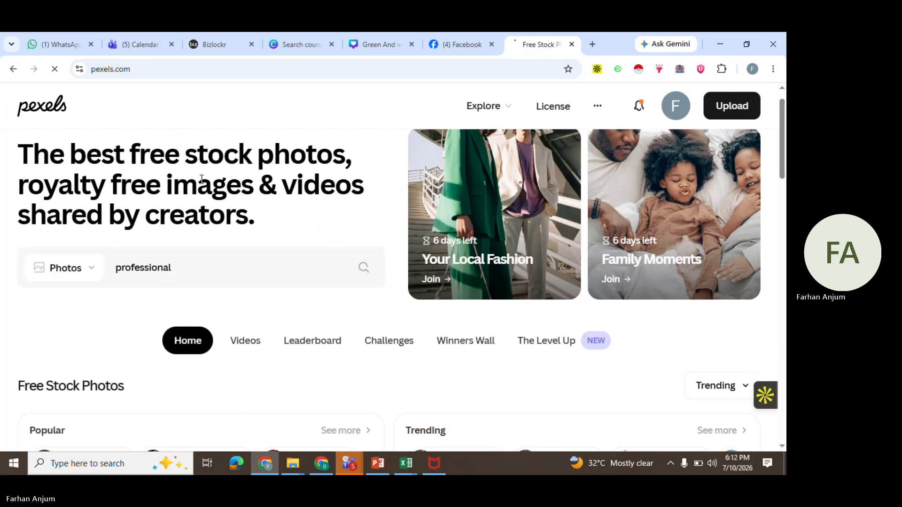
Download the photo of two colleagues looking at a laptop from the search results, dismissing the thank-you popup
scroll(201, 179, down, 3)
scroll(201, 179, down, 3)
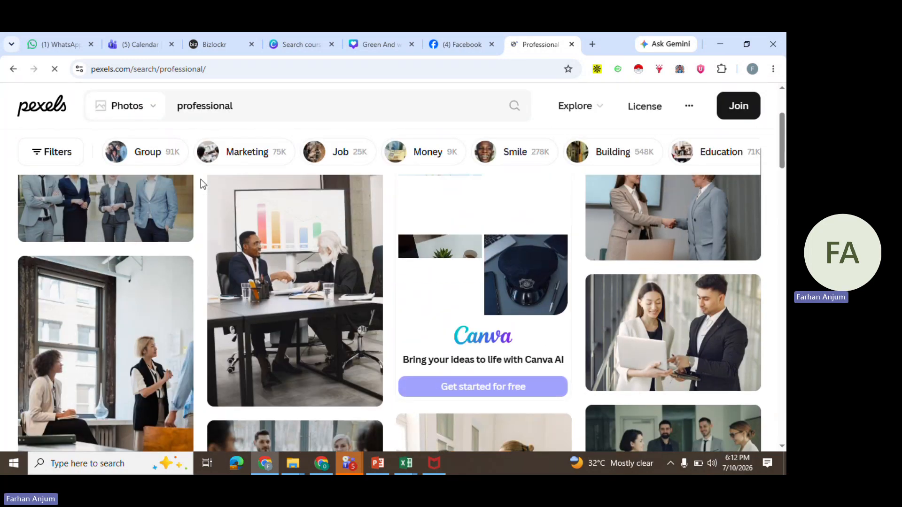
scroll(201, 179, down, 3)
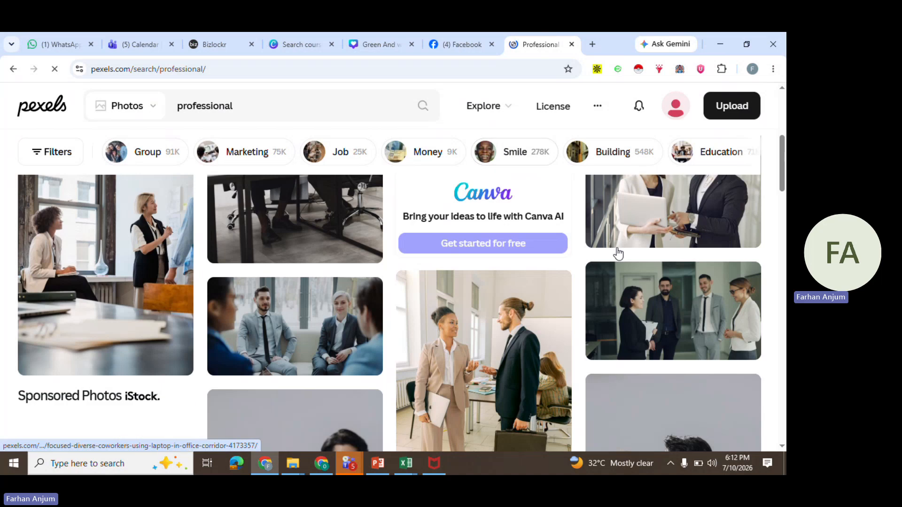
mouse_move(732, 234)
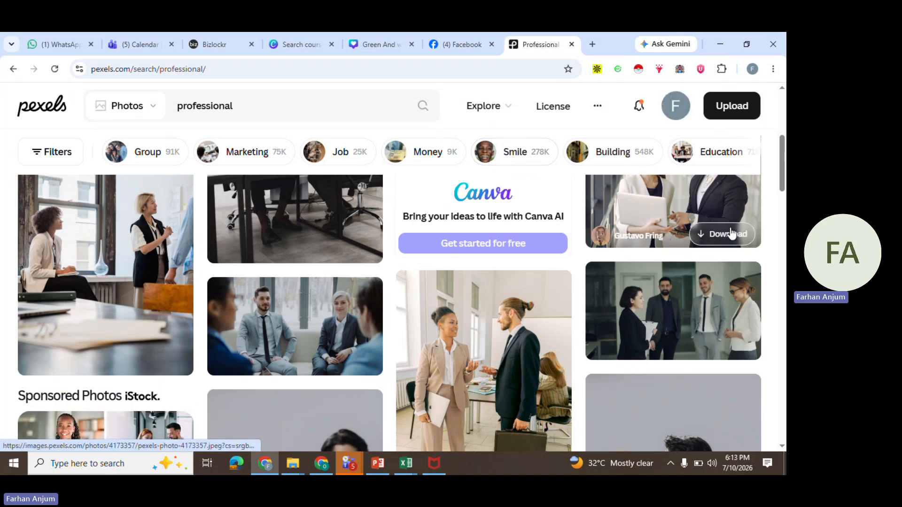
click(730, 230)
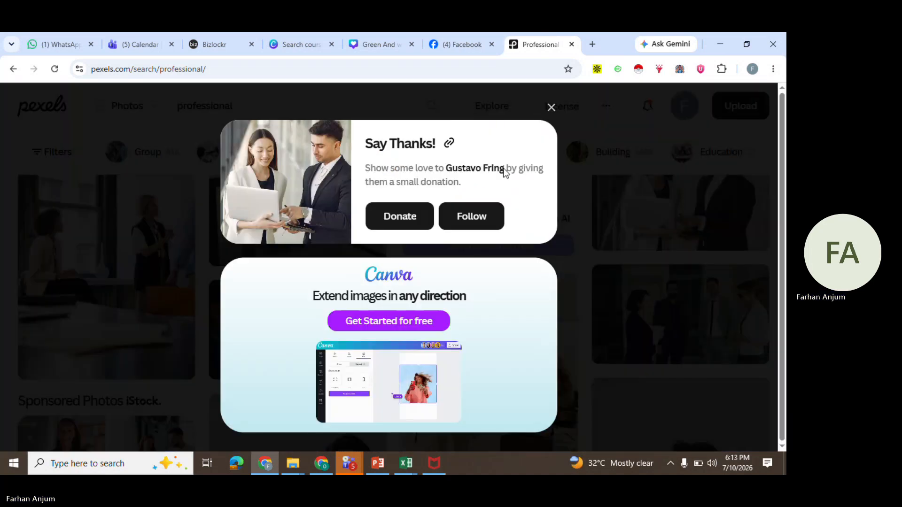
click(551, 108)
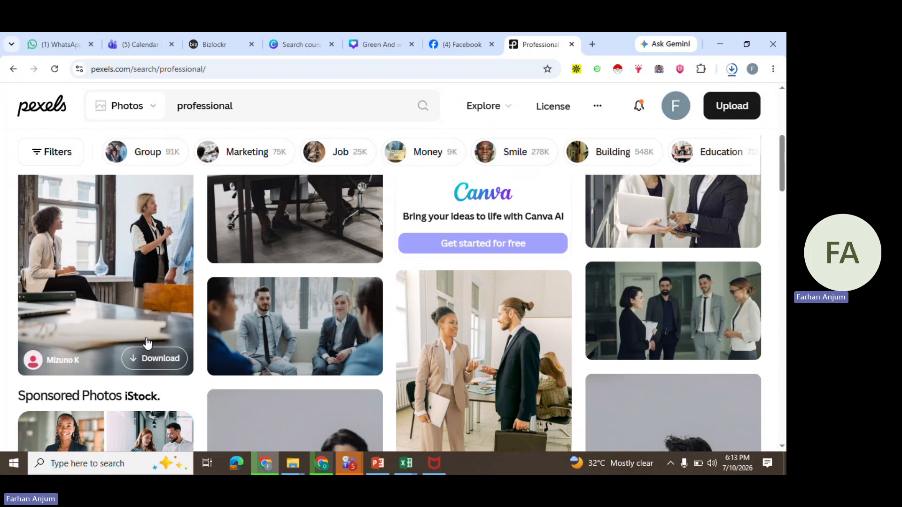
Download two more photos: the office meeting by the window and the man in a grey suit writing at a desk
click(163, 358)
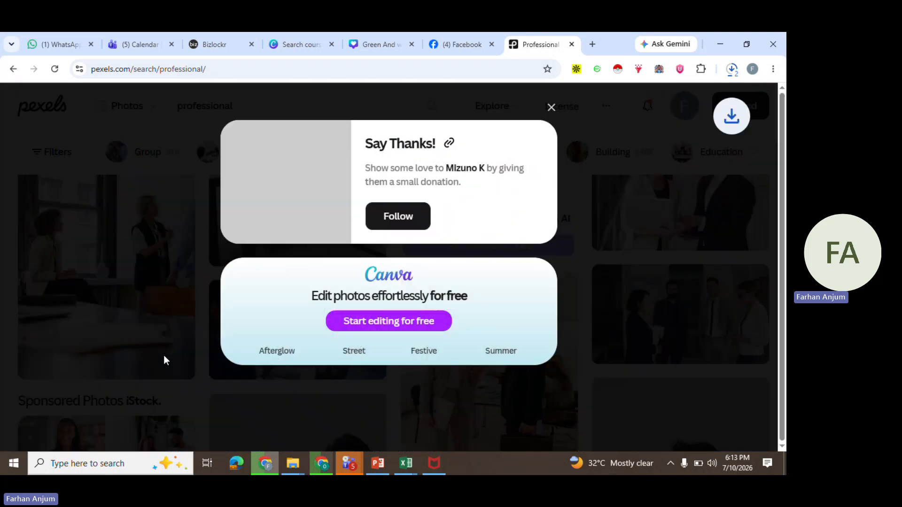
click(551, 108)
scroll(418, 269, down, 3)
scroll(418, 270, down, 2)
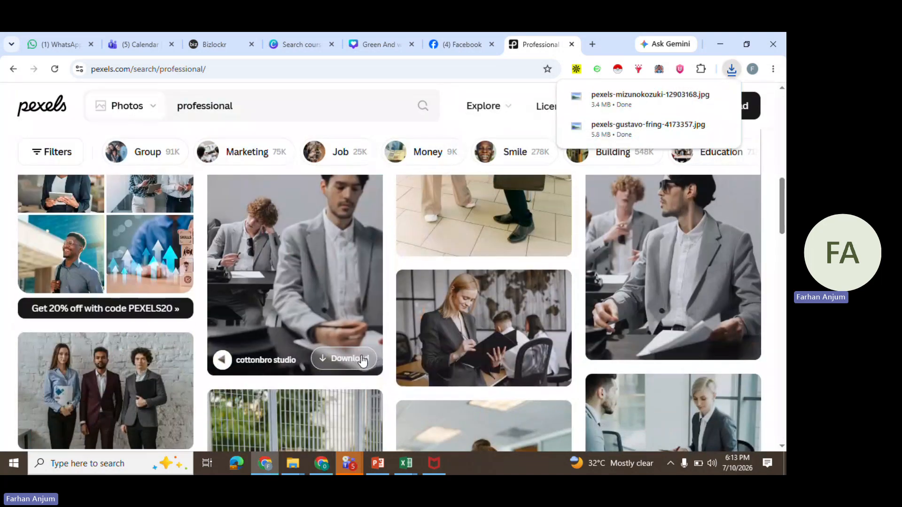
click(363, 360)
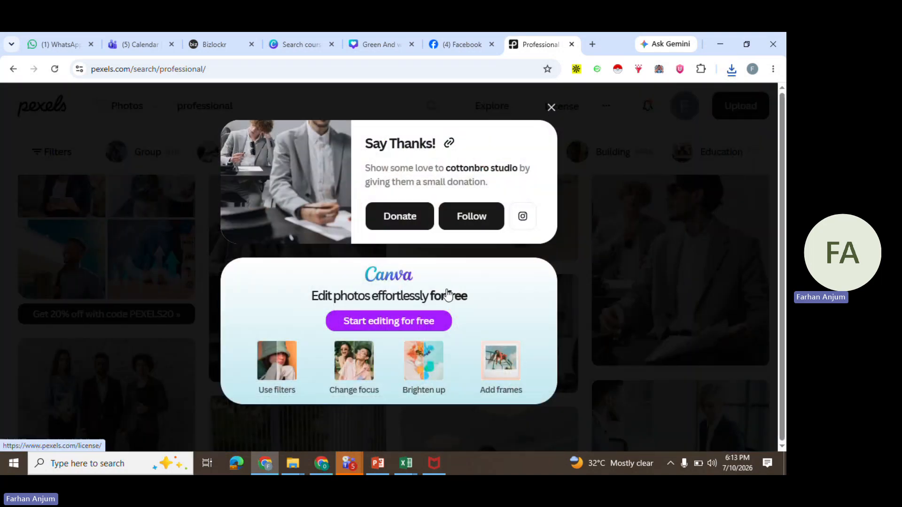
key(Escape)
Open the browser's recent download history
scroll(422, 341, down, 5)
scroll(422, 341, up, 2)
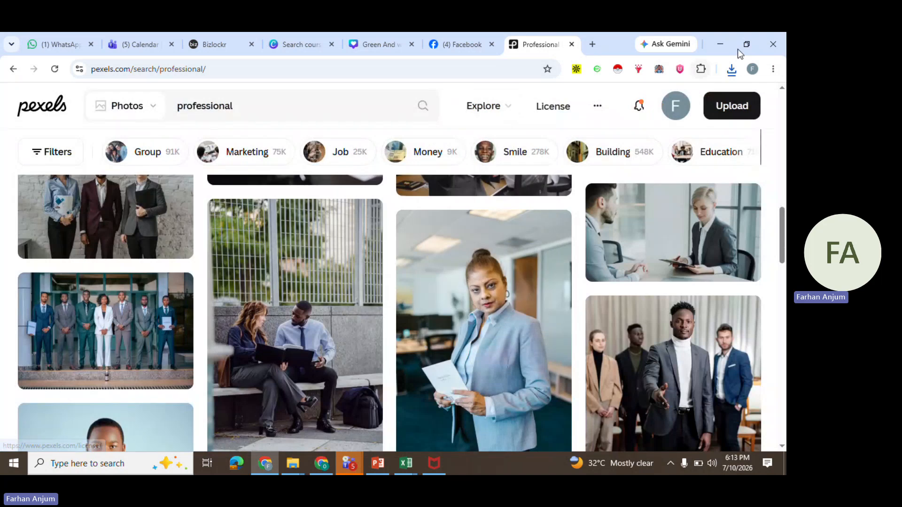
click(731, 71)
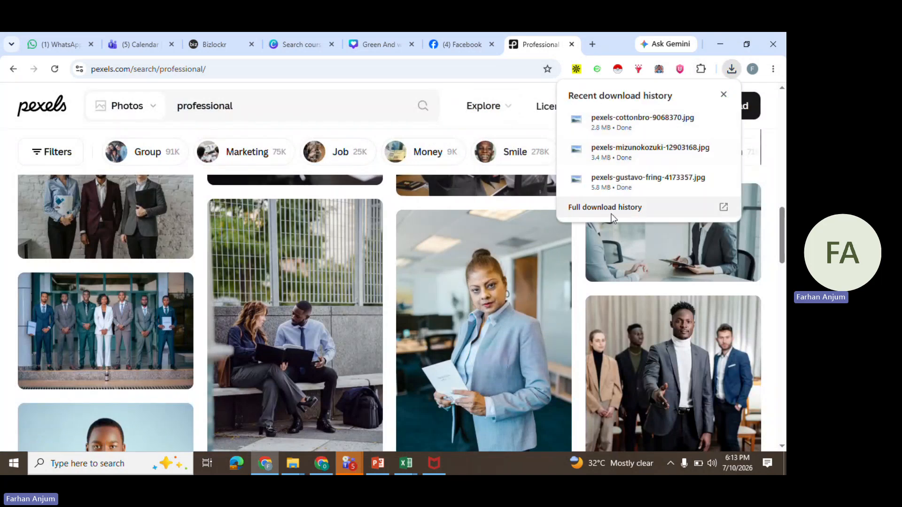
Switch to the Canva design and upload the three downloaded pexels photos from the Downloads folder
click(308, 35)
click(385, 37)
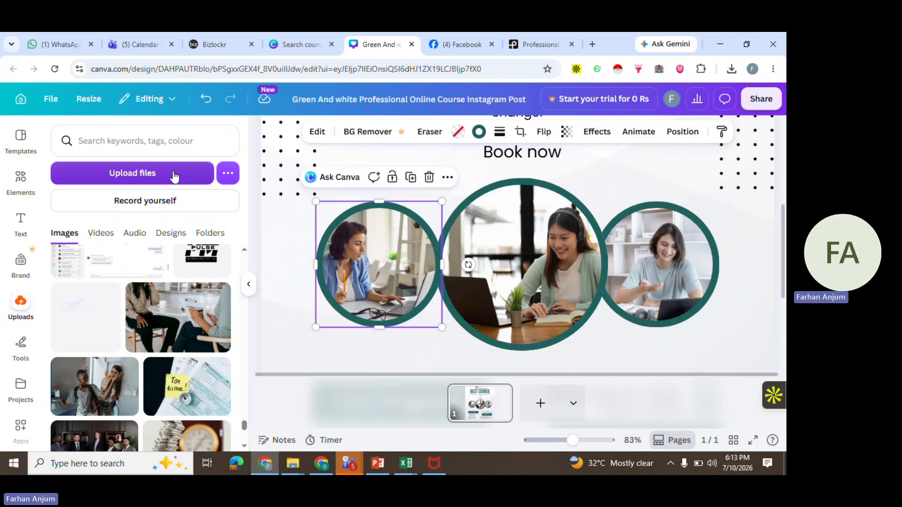
click(159, 179)
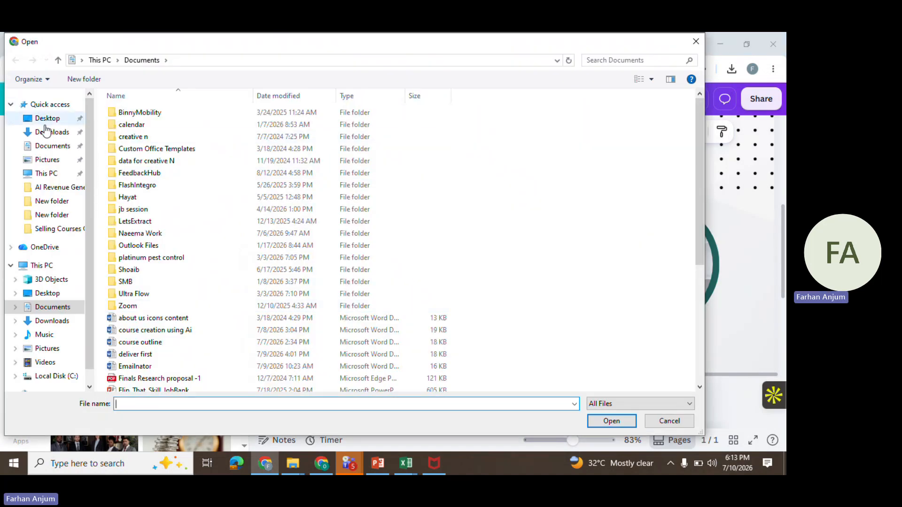
click(47, 132)
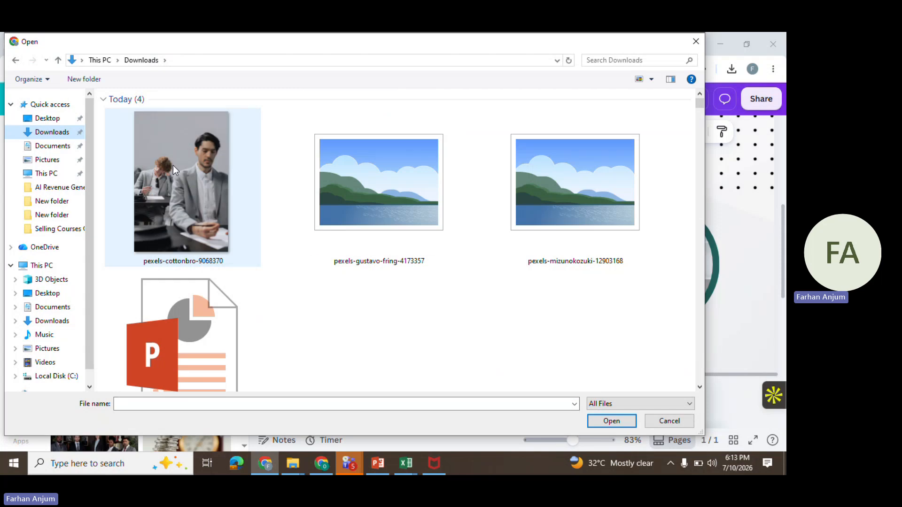
click(179, 171)
key(shift+Right)
key(shift+Right)
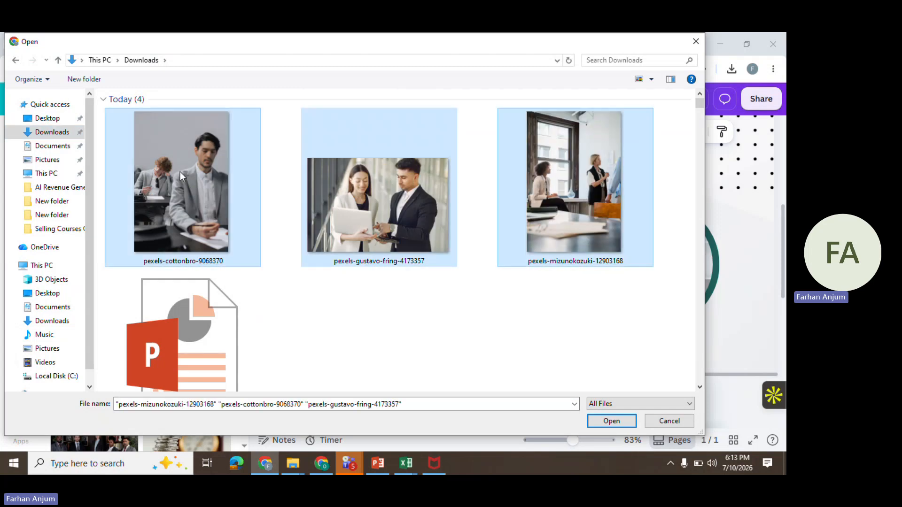
click(606, 423)
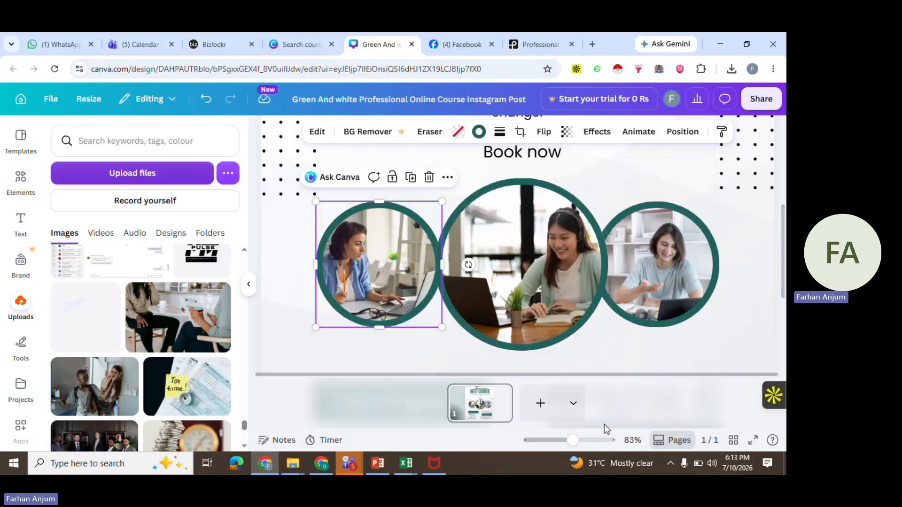
Replace the left circle frame's photo with the uploaded office-window meeting photo
scroll(124, 308, up, 10)
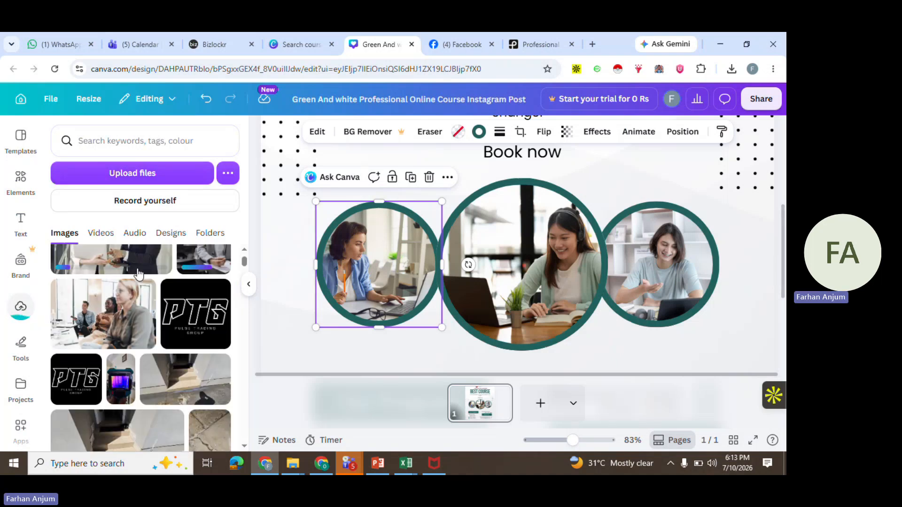
scroll(138, 274, up, 2)
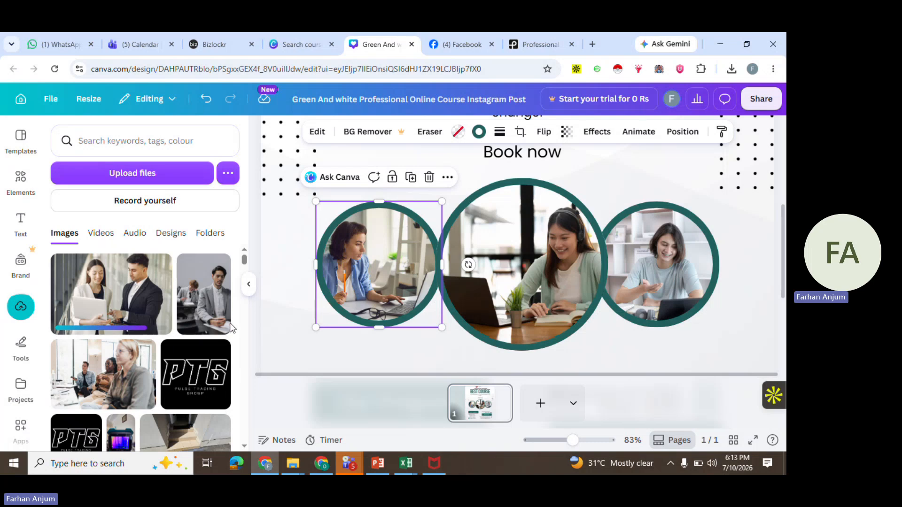
click(390, 273)
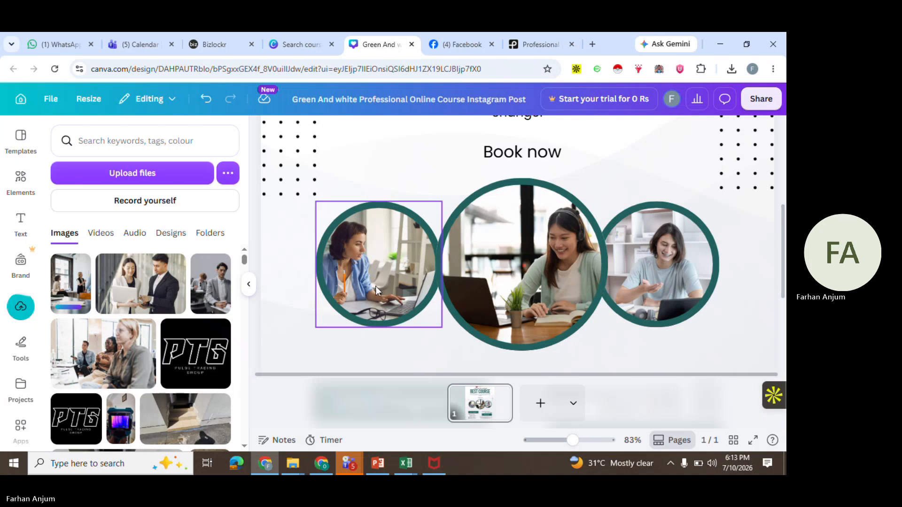
click(376, 287)
key(Delete)
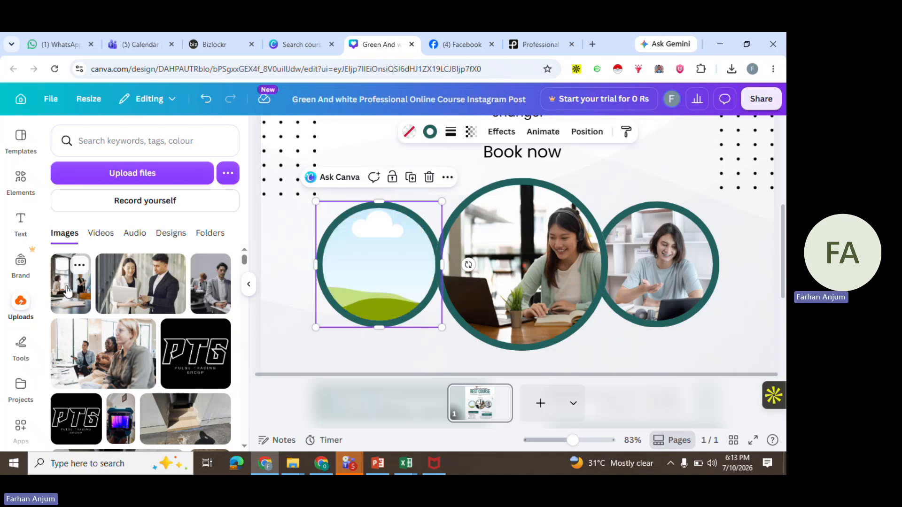
drag(67, 291, 377, 264)
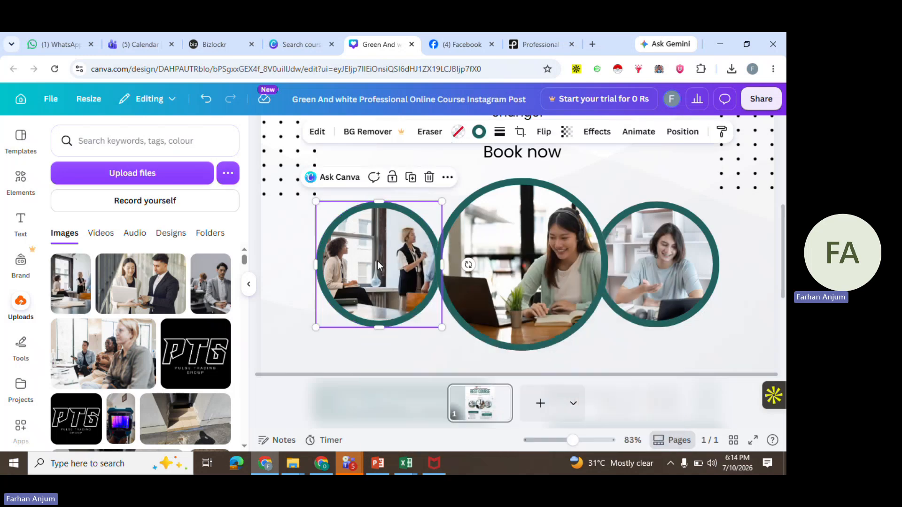
Clear the left circle frame and place the office-window meeting photo into the middle circle frame
key(Escape)
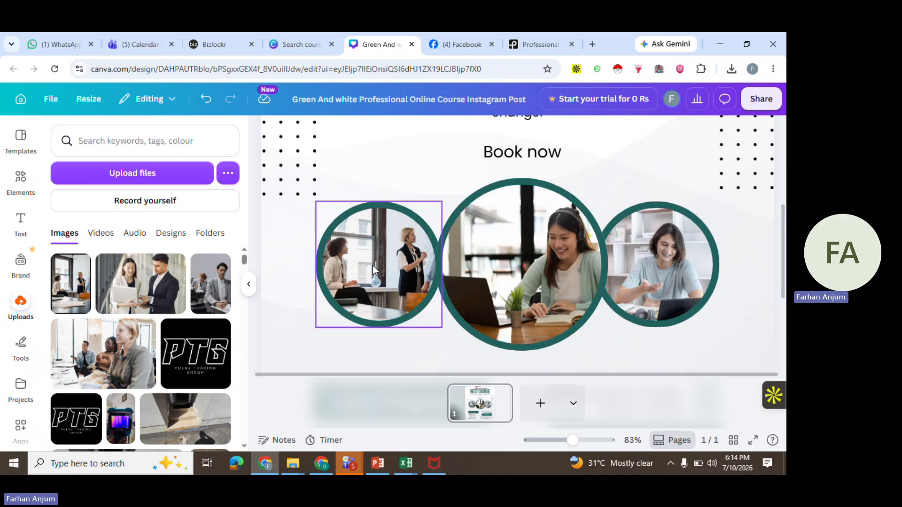
click(368, 284)
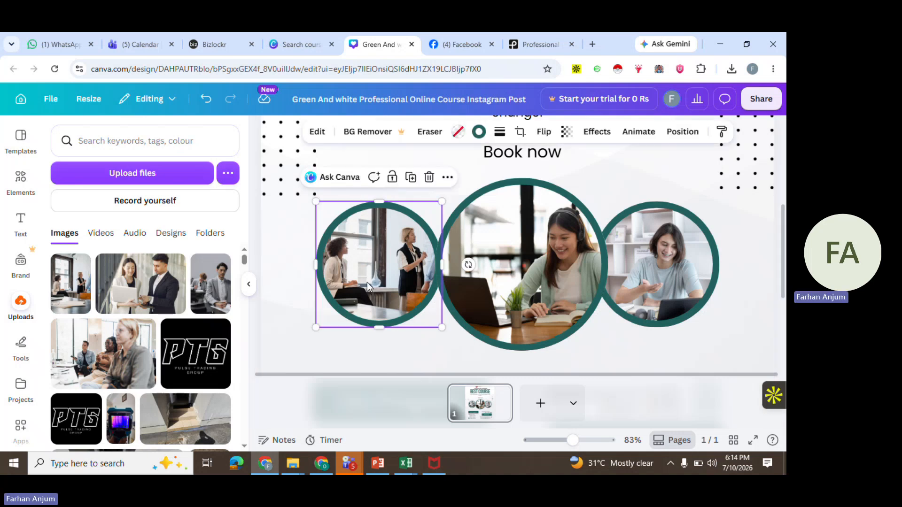
key(Delete)
drag(56, 292, 516, 241)
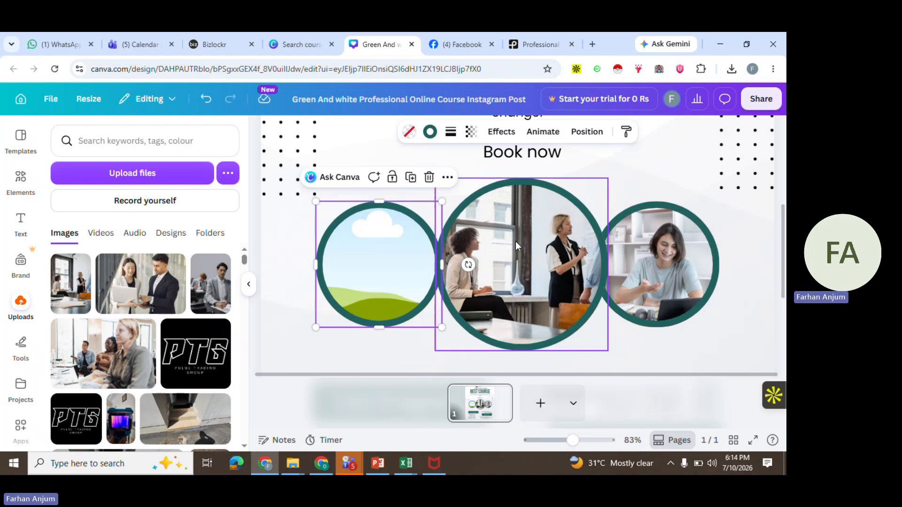
Fill the left circle with the colleagues-with-laptop photo and the right circle with the grey-suit photo
drag(150, 278, 369, 274)
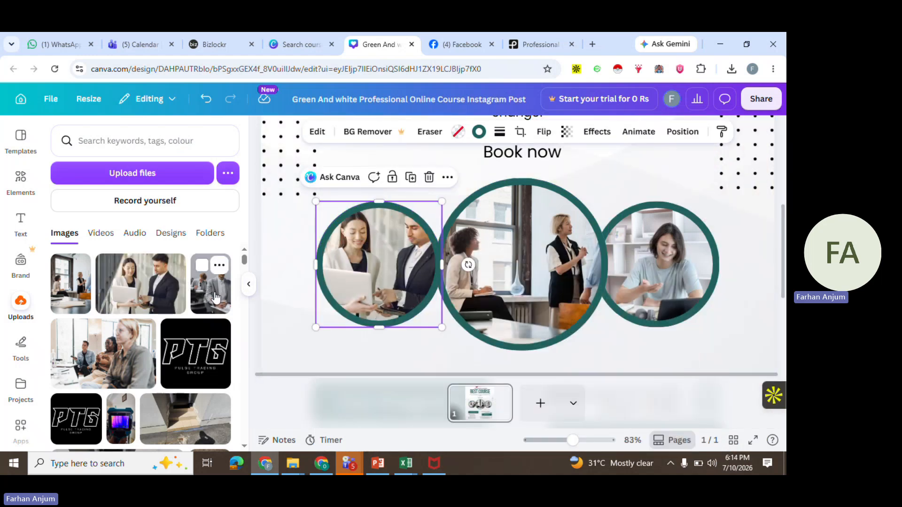
drag(215, 299, 671, 250)
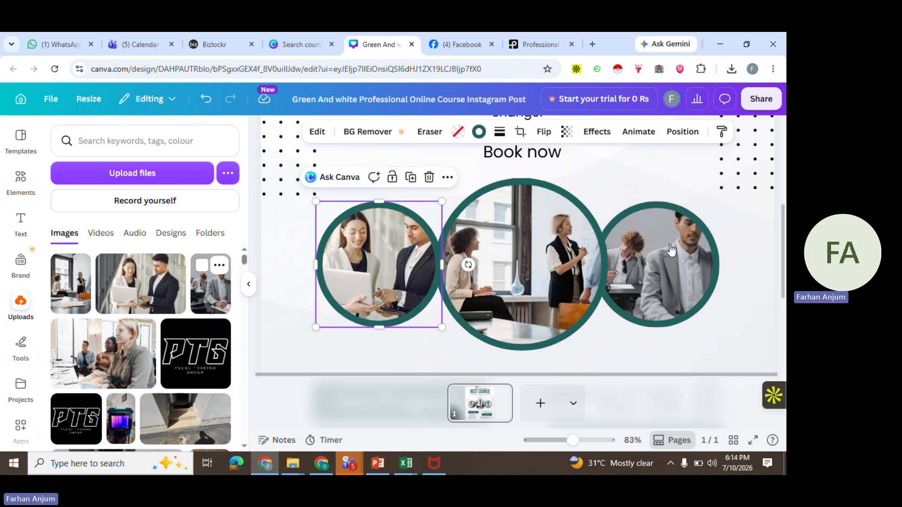
click(754, 237)
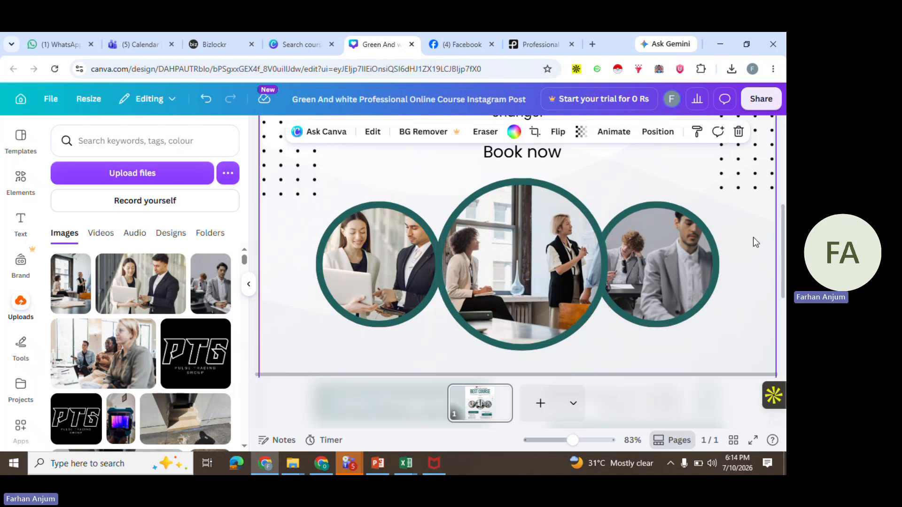
Examine the course list text under Our Program, selecting its Math Course and English Course lines
scroll(754, 237, down, 5)
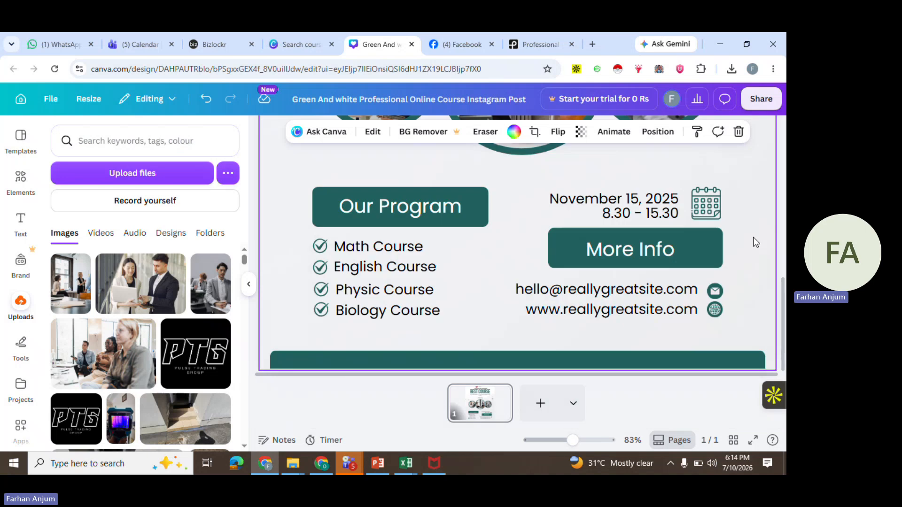
click(397, 248)
click(397, 248)
click(421, 248)
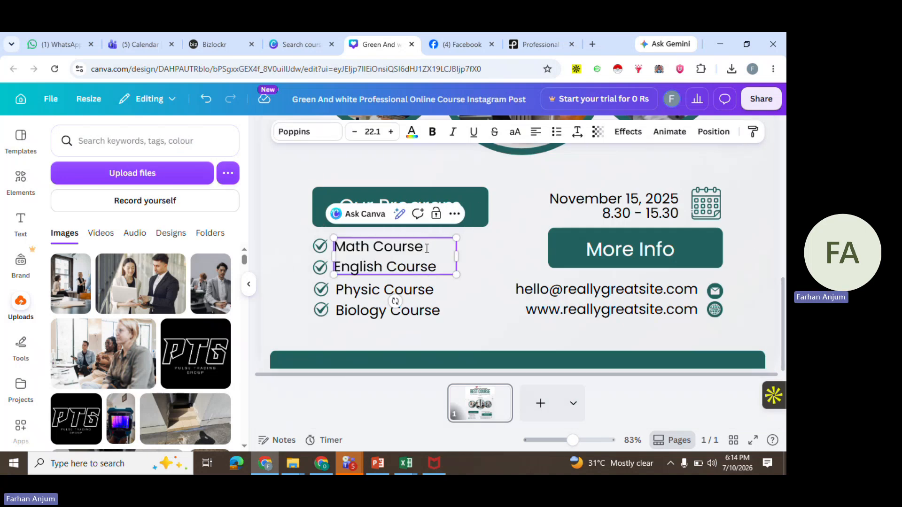
drag(423, 247, 324, 260)
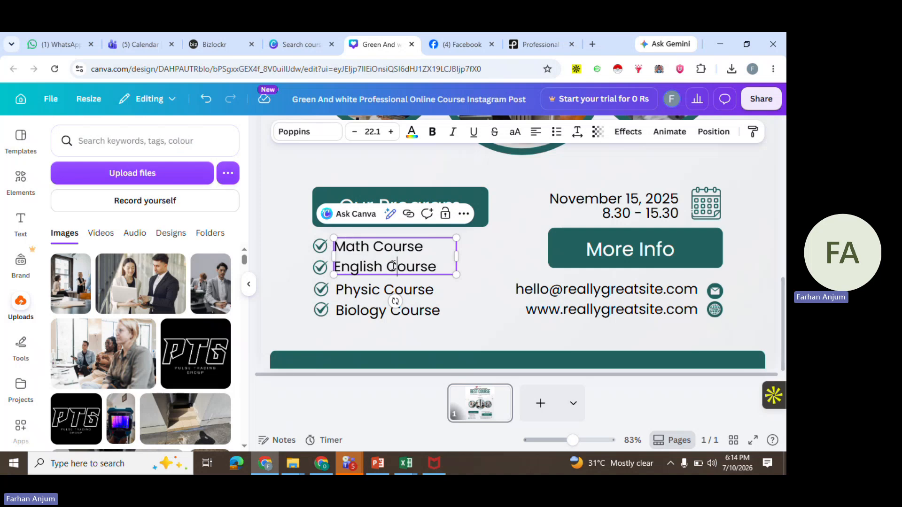
click(527, 201)
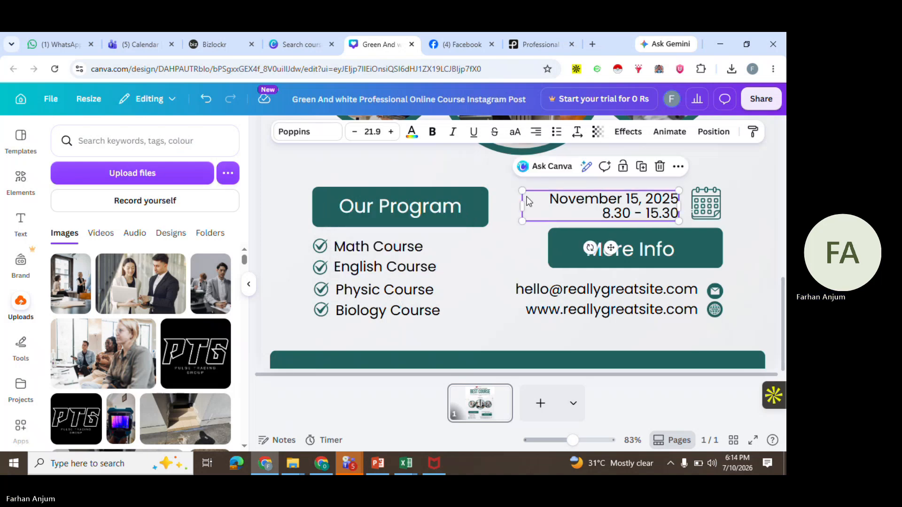
click(503, 205)
click(369, 262)
click(371, 260)
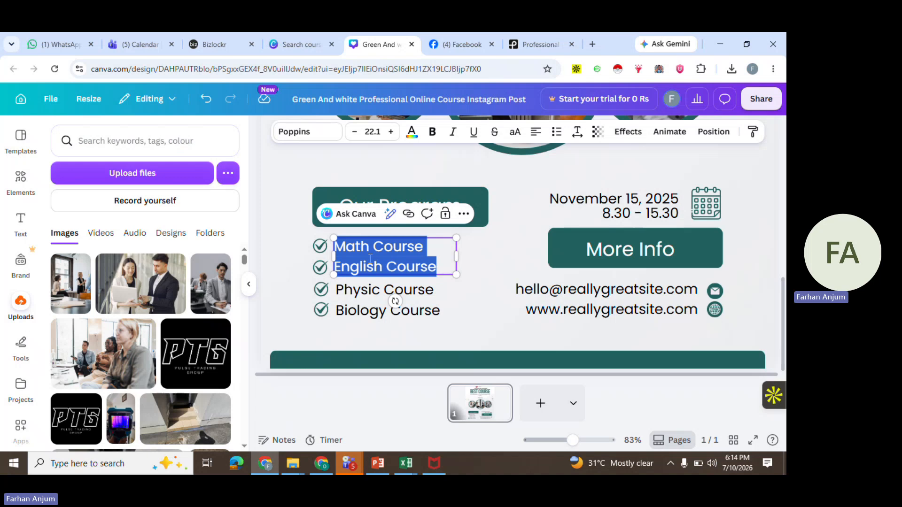
click(440, 245)
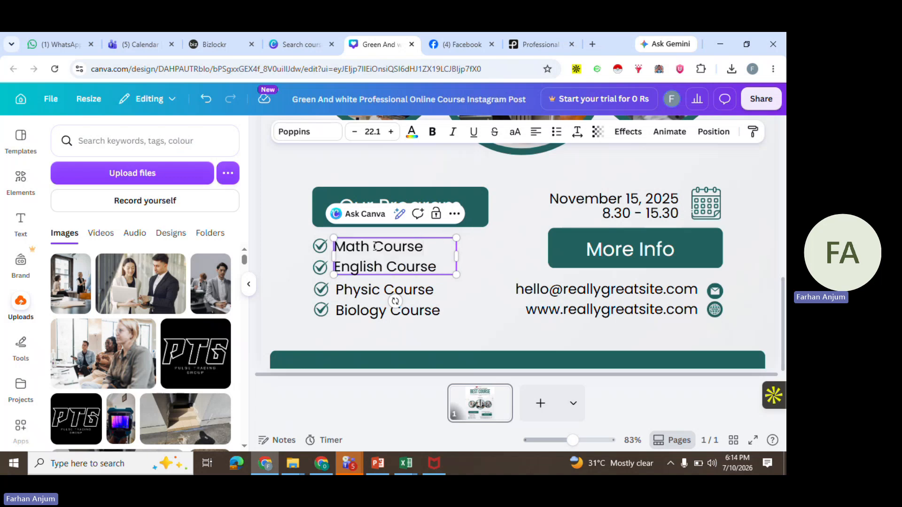
Rename the first two course lines to Business Course and IT Course
drag(370, 246, 331, 244)
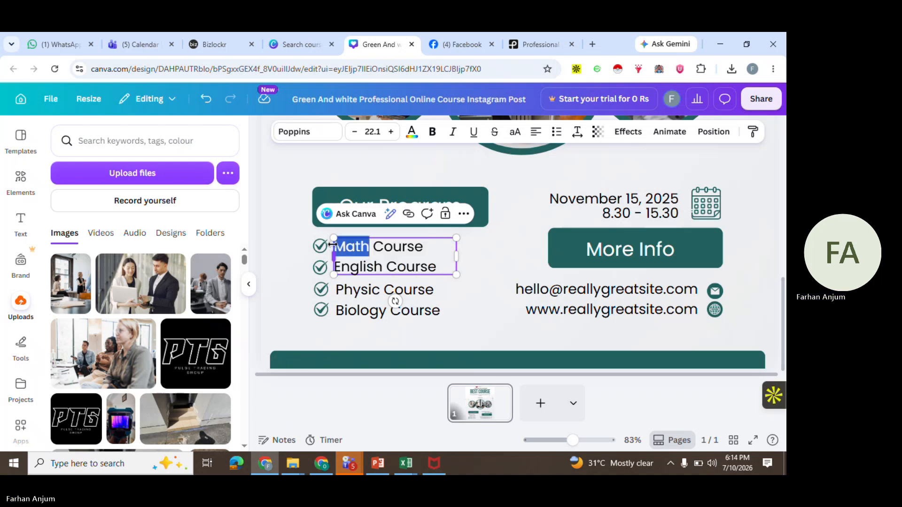
text(Busines)
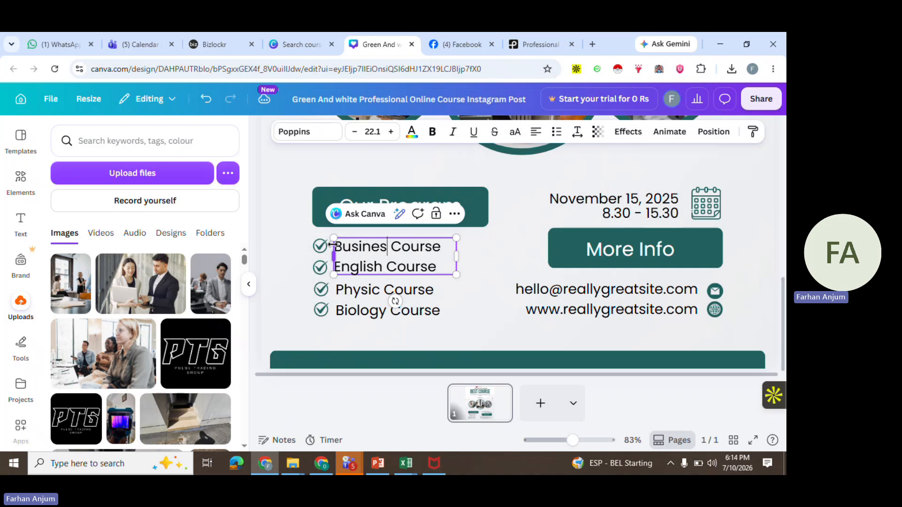
text(s)
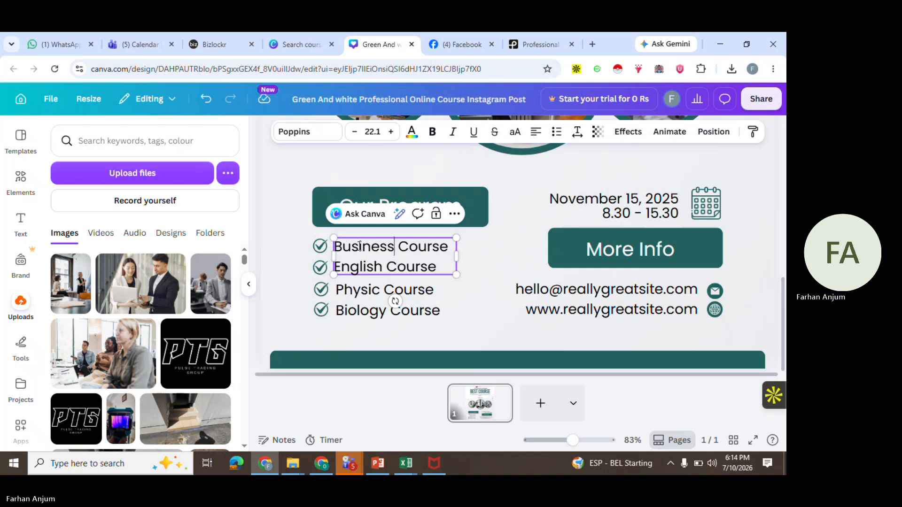
click(383, 266)
key(BackSpace)
key(BackSpace)
key(BackSpace)
key(BackSpace)
key(BackSpace)
key(BackSpace)
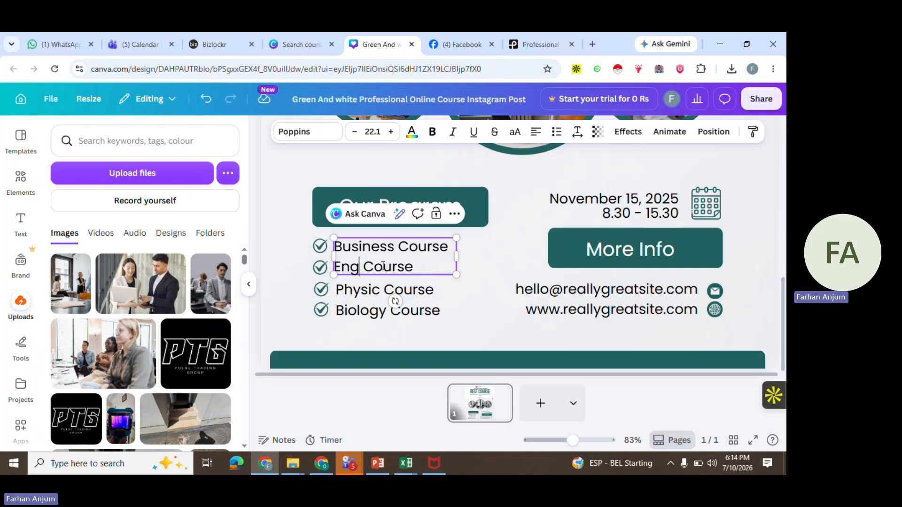
key(BackSpace)
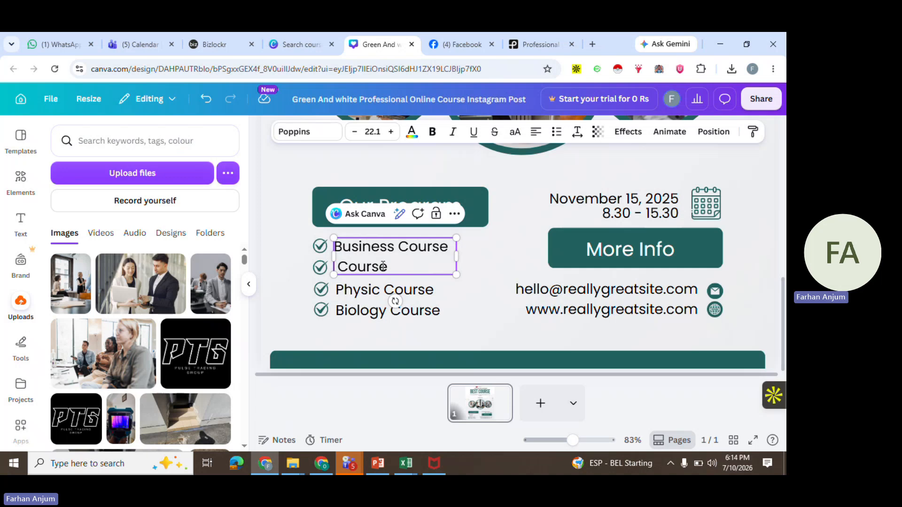
text(IT)
Replace Physic in the third course line with Entrepreneurship, accepting the spelling suggestion
click(380, 292)
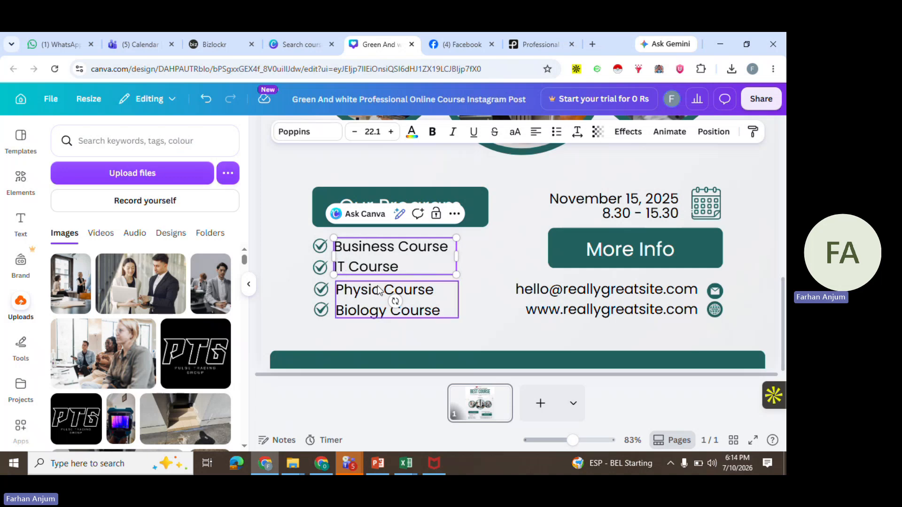
click(380, 291)
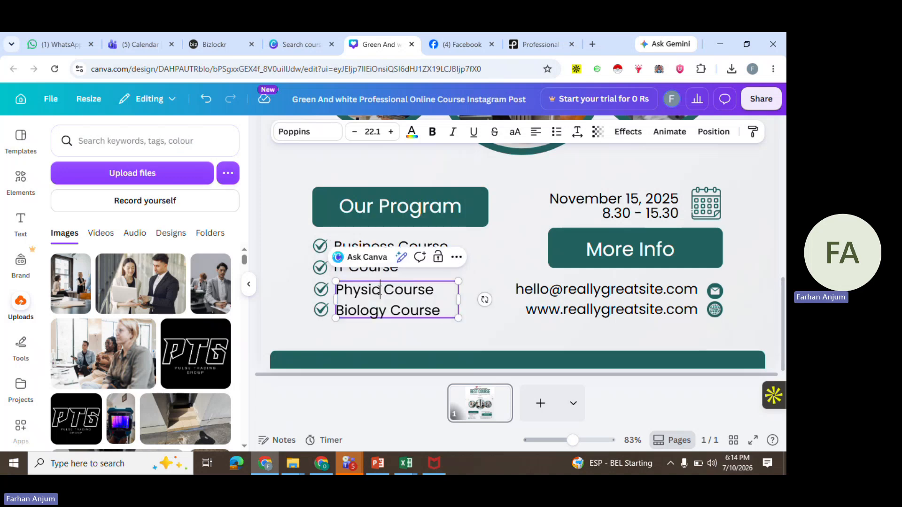
double_click(371, 291)
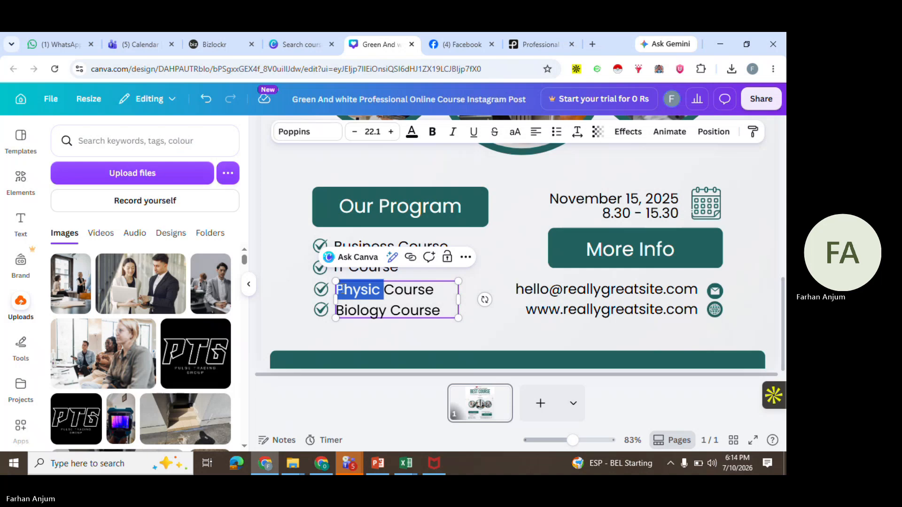
text(Enterpre)
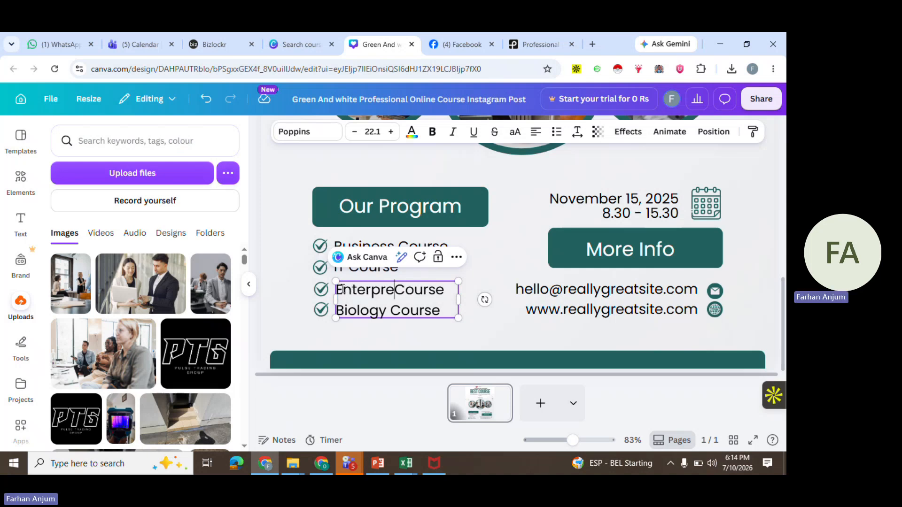
text(neur)
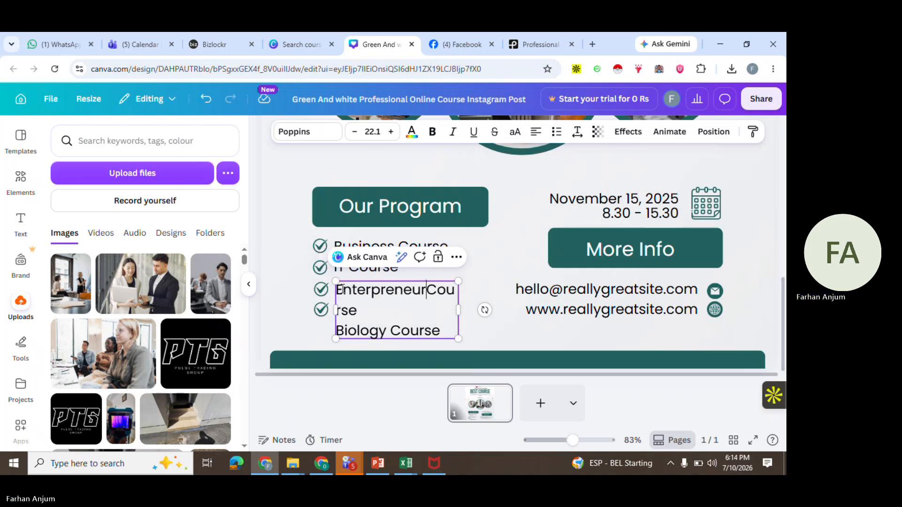
key(BackSpace)
text(s)
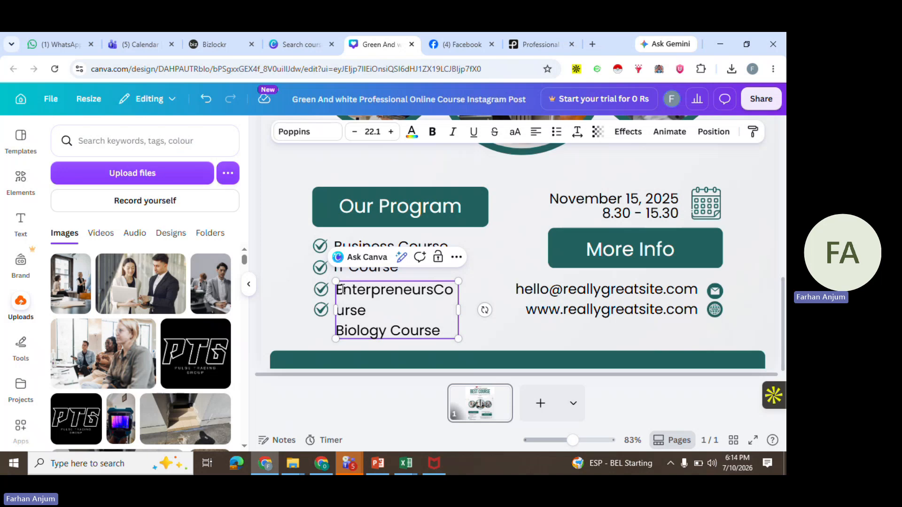
text(hip)
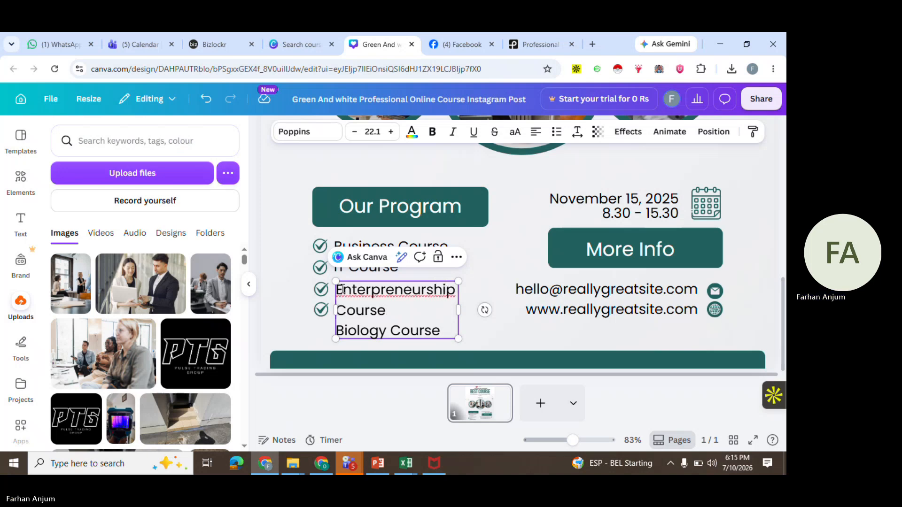
right_click(391, 288)
click(456, 162)
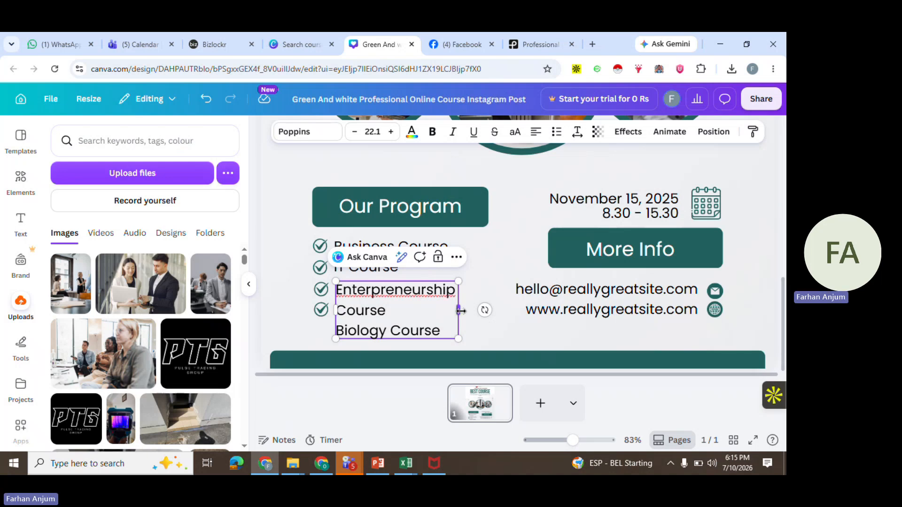
Widen the lower course text box so Entrepreneurship Course fits on one line, reapplying the spelling correction
drag(464, 307, 529, 300)
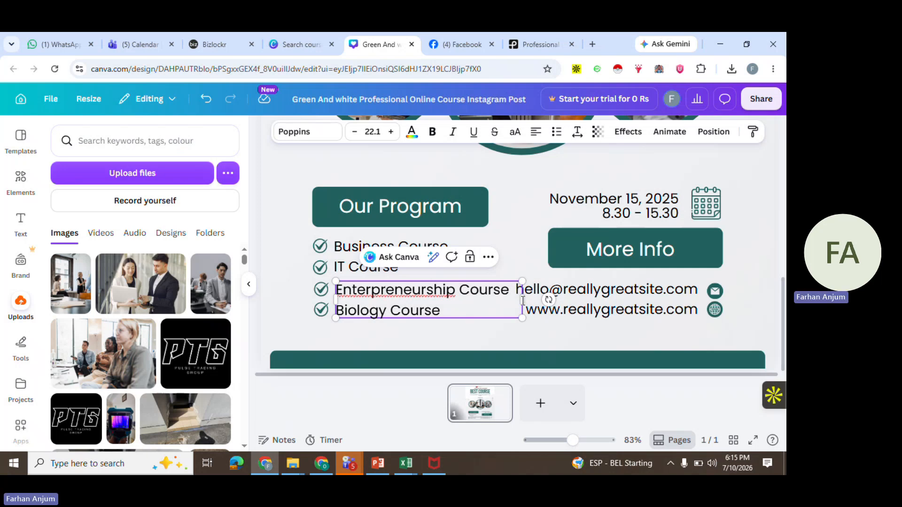
mouse_move(523, 305)
mouse_down()
mouse_move(469, 308)
mouse_move(522, 300)
mouse_up()
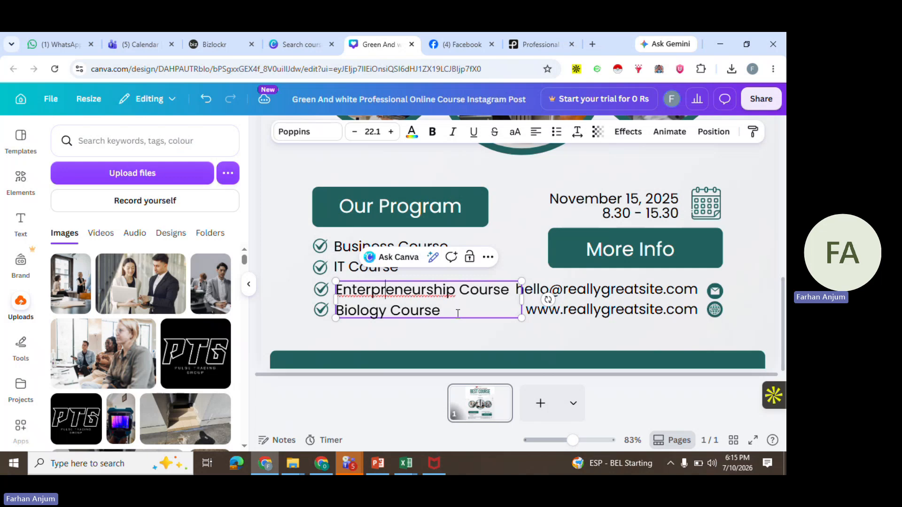
right_click(421, 288)
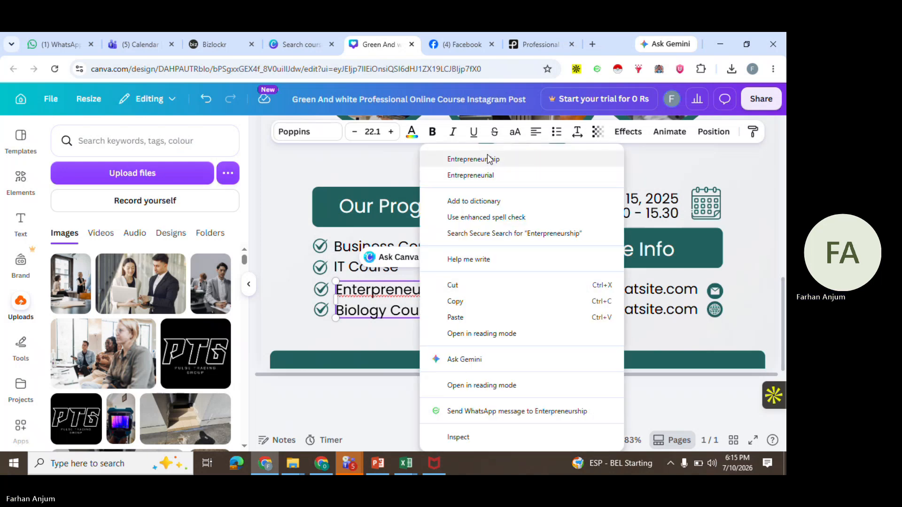
click(489, 157)
Replace Biology in the last course line with Stats
click(422, 290)
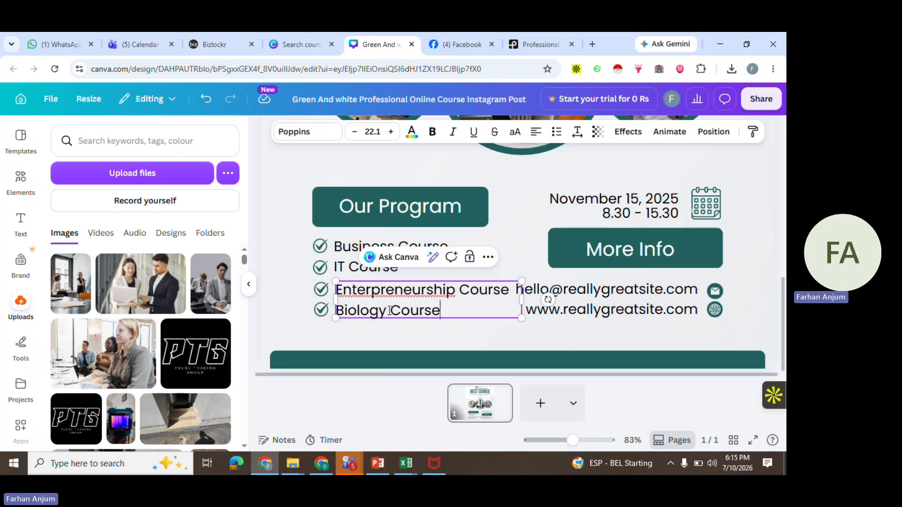
drag(389, 310, 337, 313)
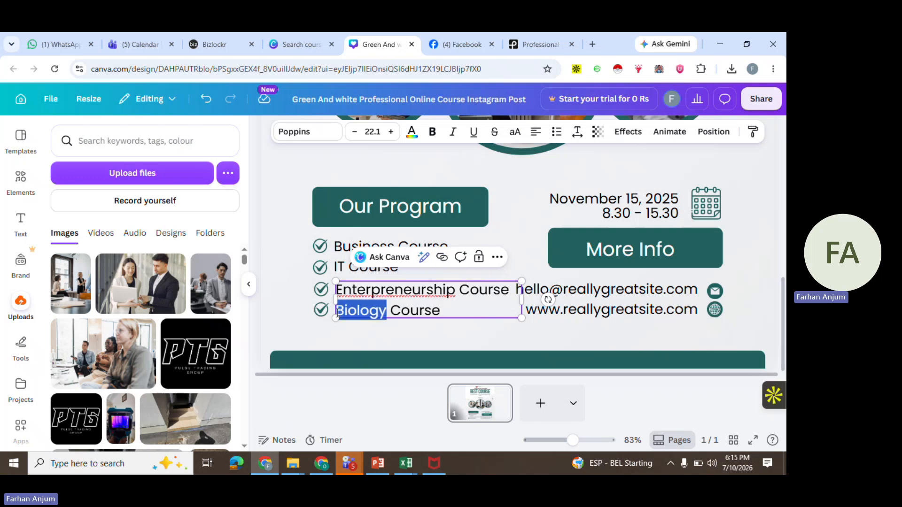
text(Stats)
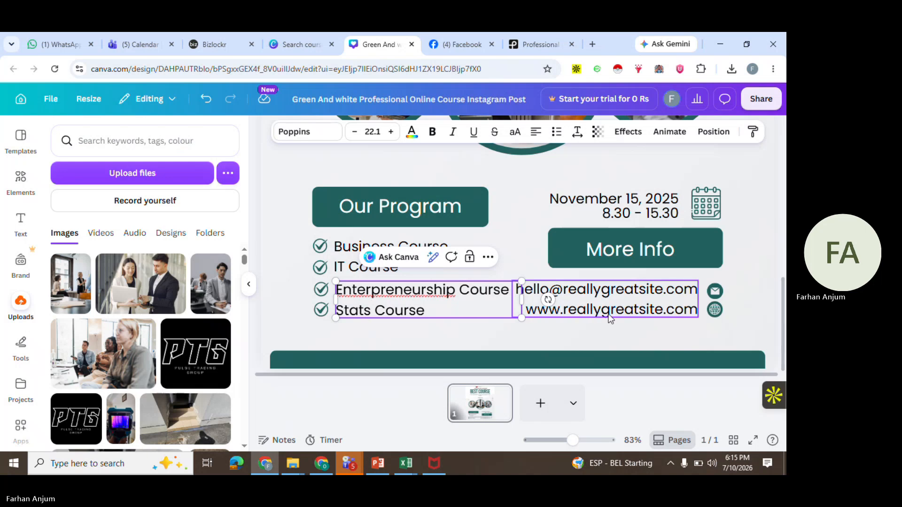
Change the event date to July 19, 2026
double_click(641, 202)
click(641, 199)
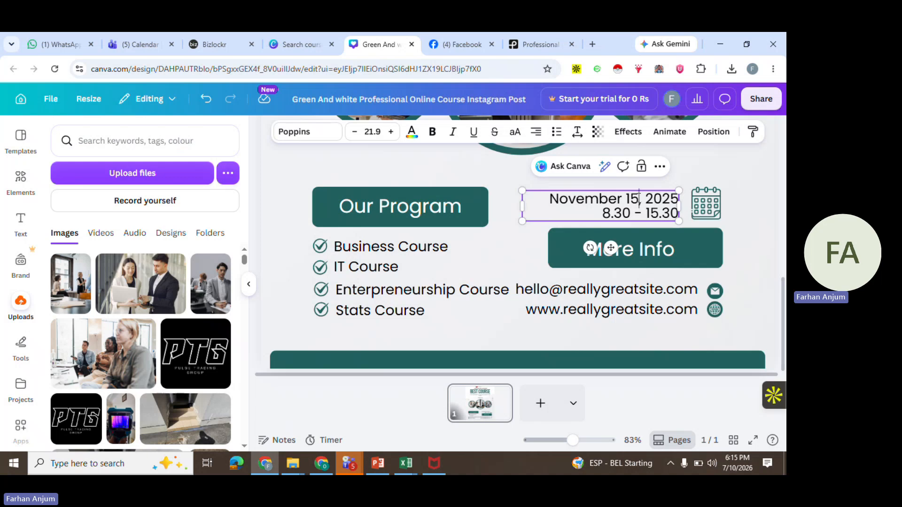
key(BackSpace)
key(BackSpace)
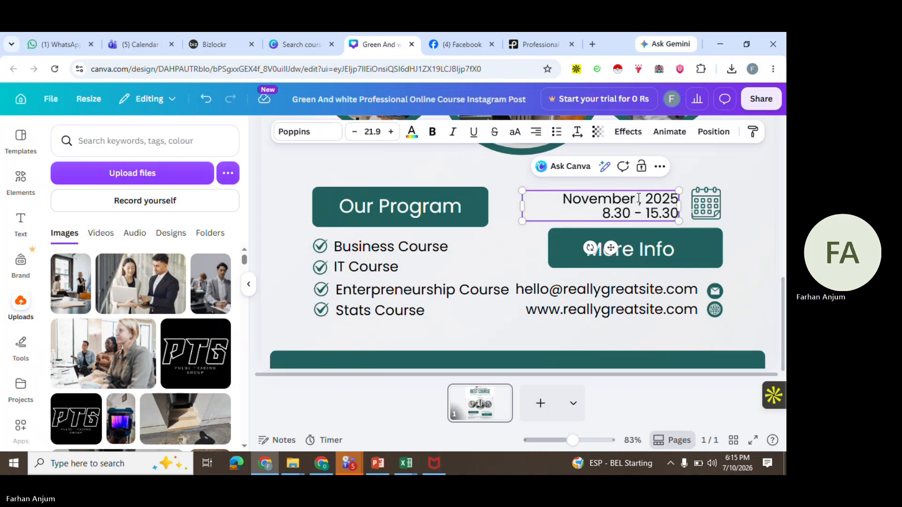
text(19)
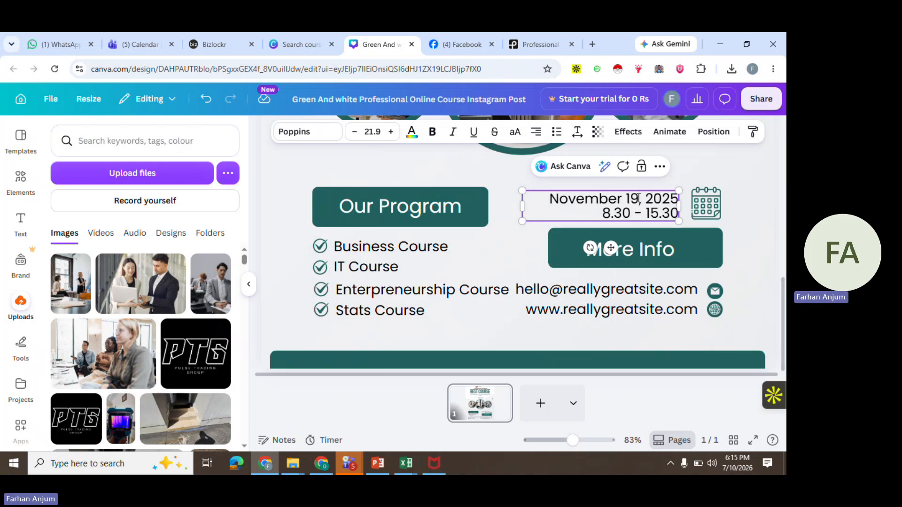
key(BackSpace)
key(BackSpace)
key(BackSpace)
key(BackSpace)
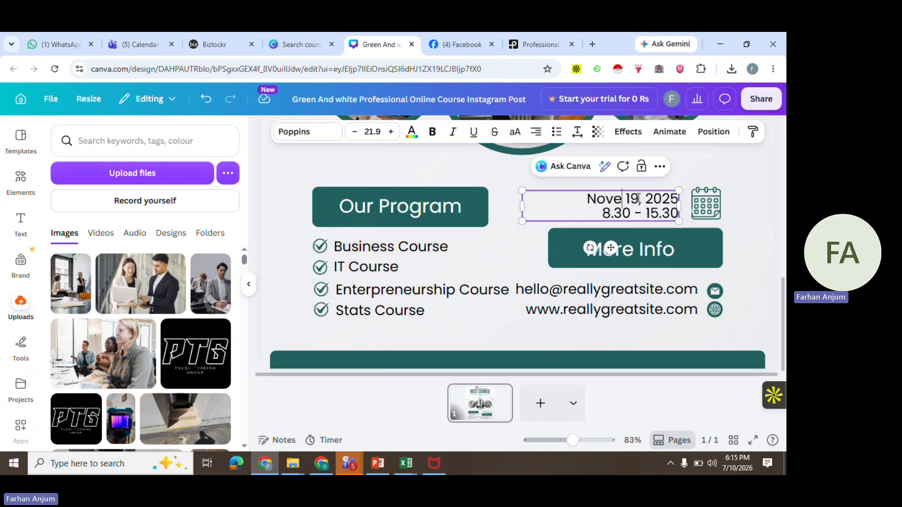
key(BackSpace)
key(BackSpace)
key(BackSpace)
key(BackSpace)
text(July)
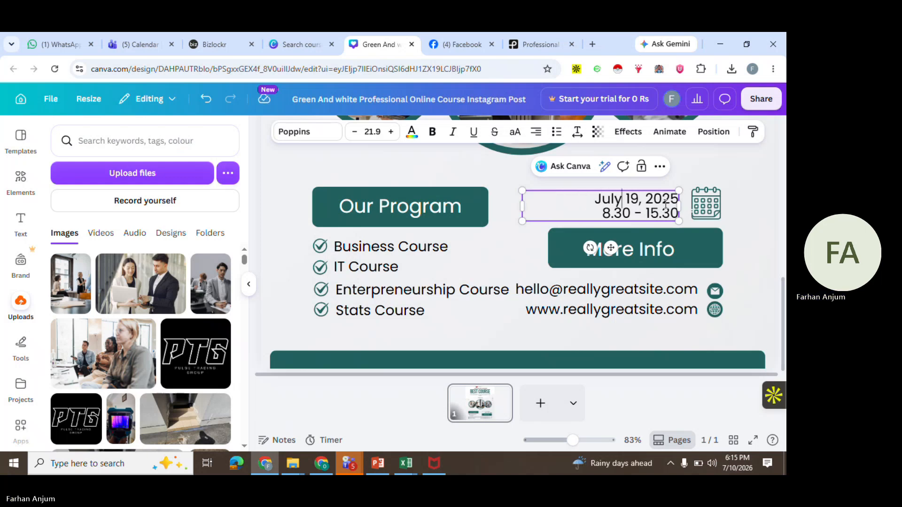
click(670, 213)
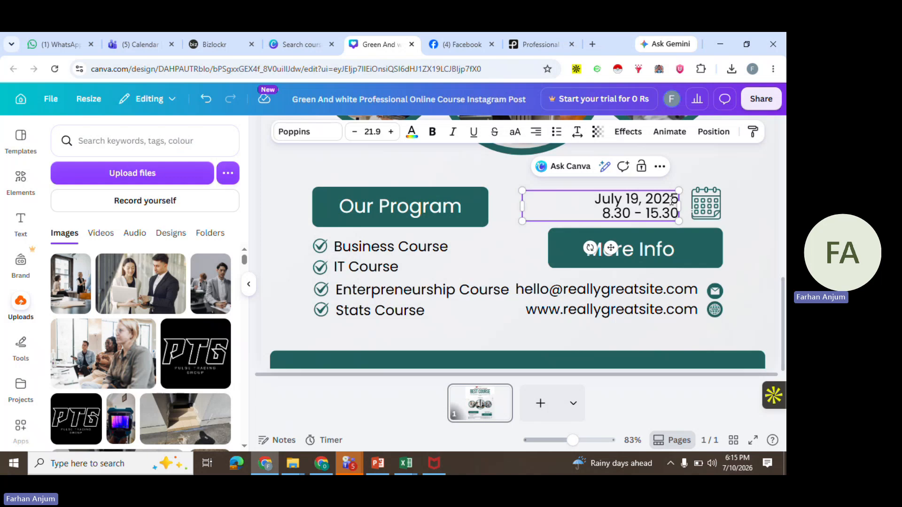
key(BackSpace)
text(6)
Set the event time range to 9:00 - 12:00
key(BackSpace)
key(BackSpace)
text(9:)
key(Delete)
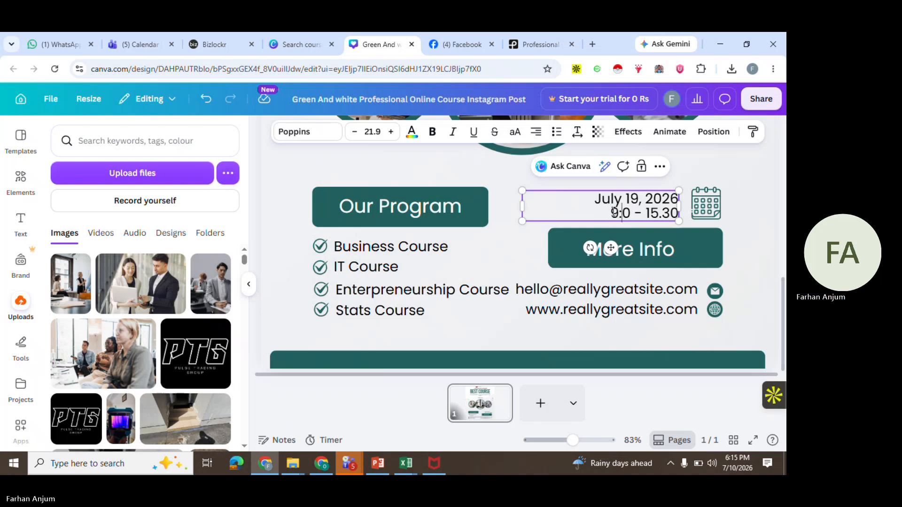
text(0)
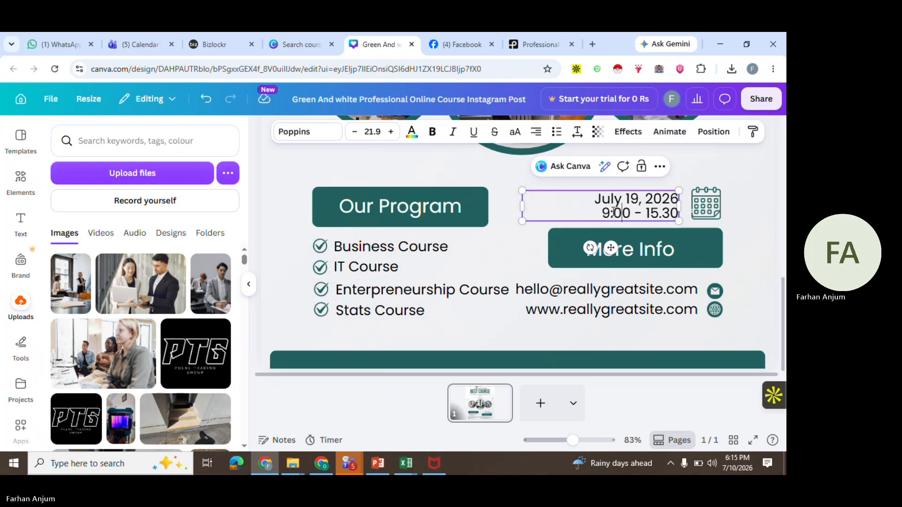
click(652, 215)
key(Delete)
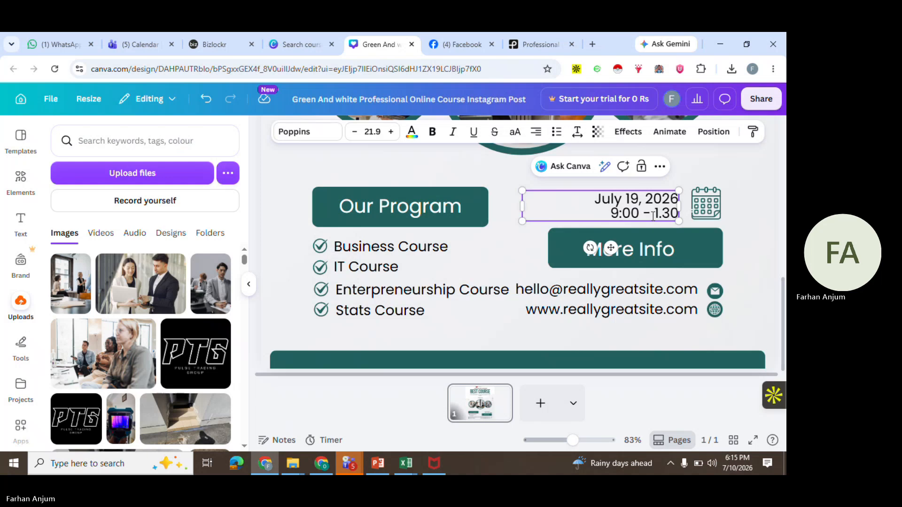
text(2)
key(BackSpace)
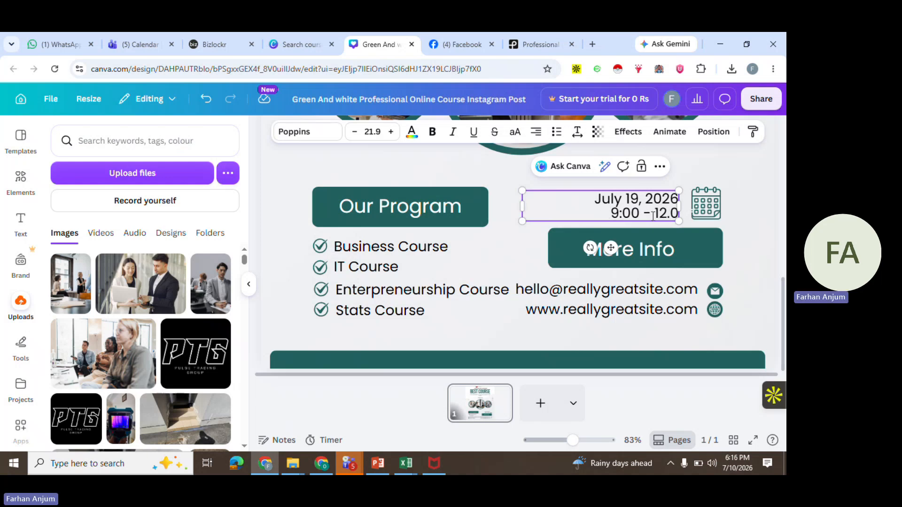
text(0)
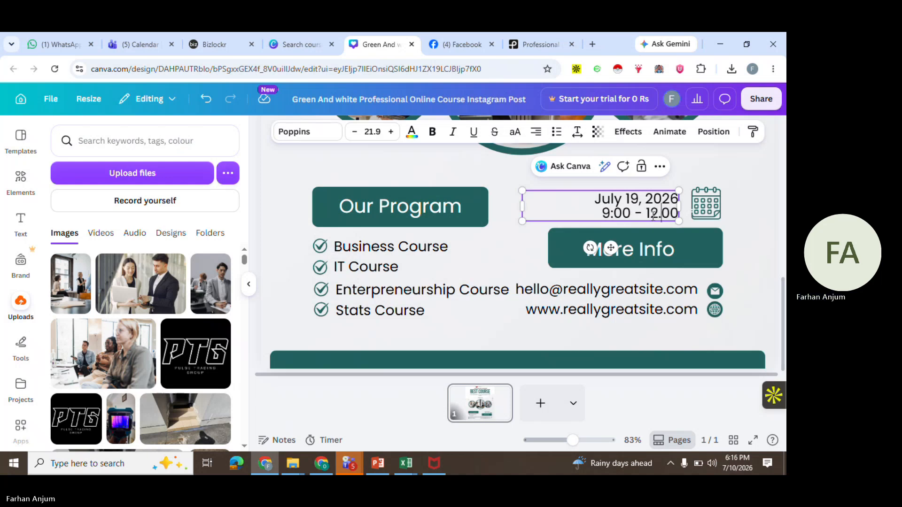
key(BackSpace)
text(:)
click(740, 196)
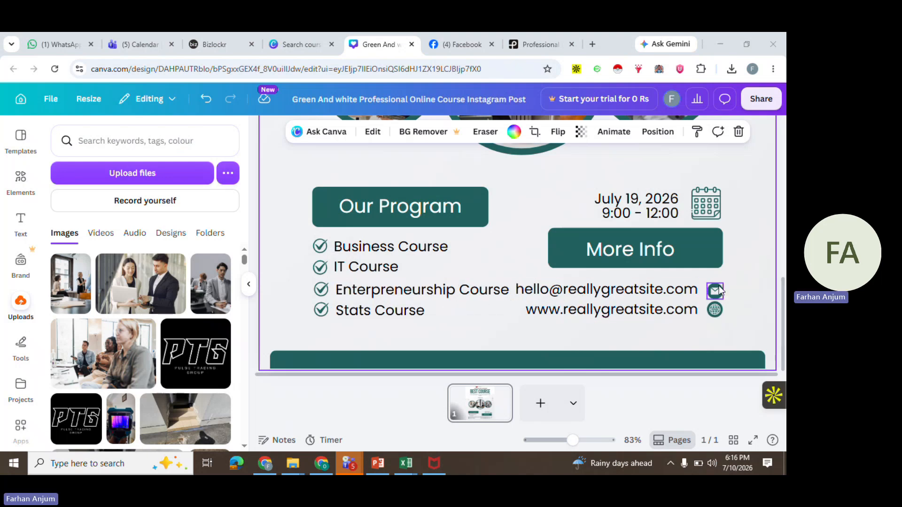
Move the email and website icons and their contact text block up, aligned beside each other
drag(719, 290, 733, 281)
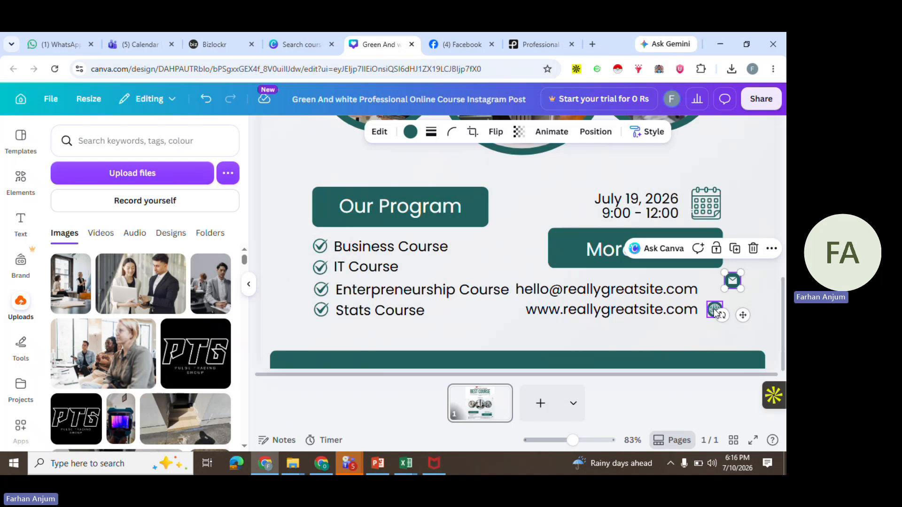
click(715, 309)
drag(715, 310, 732, 301)
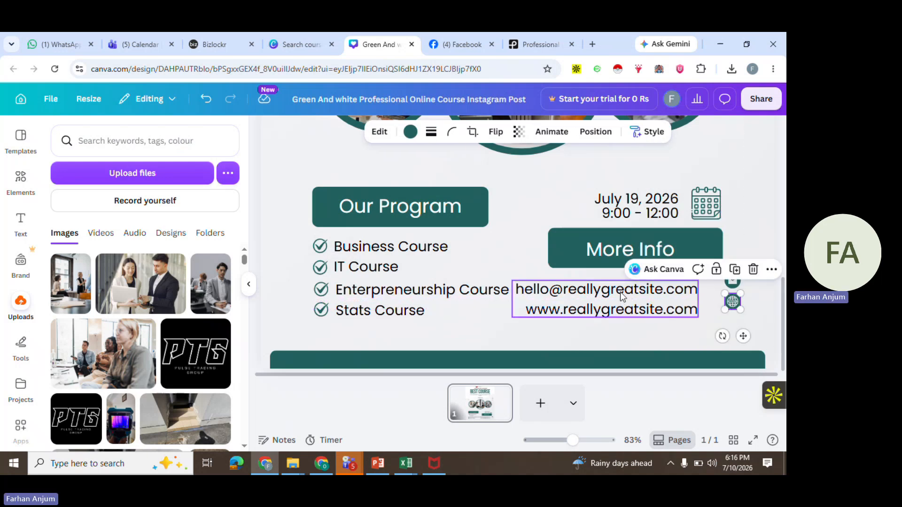
drag(622, 292, 644, 284)
double_click(633, 283)
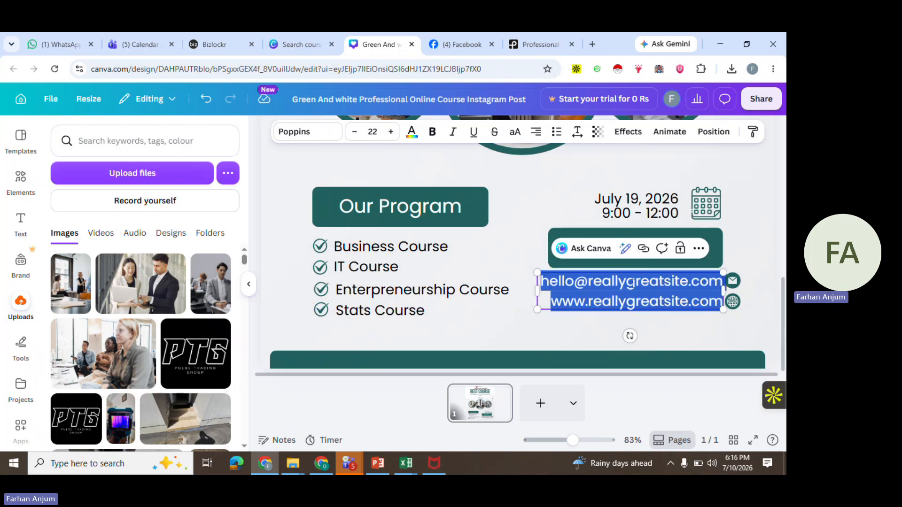
click(710, 285)
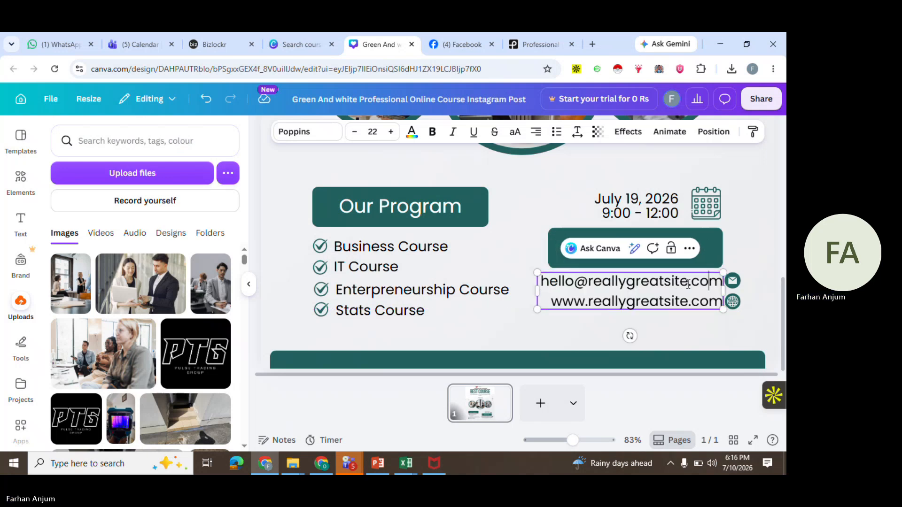
Replace the placeholder email address with the contact's own email address
drag(690, 282, 546, 281)
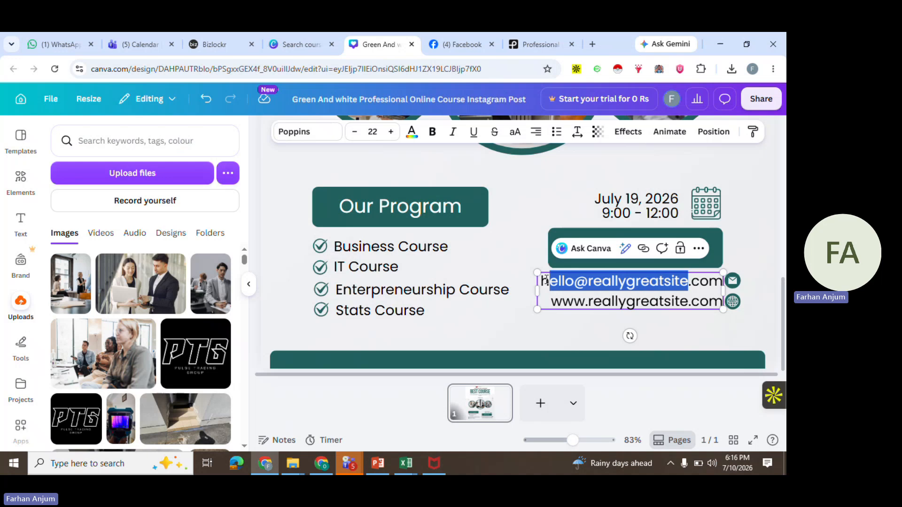
key(BackSpace)
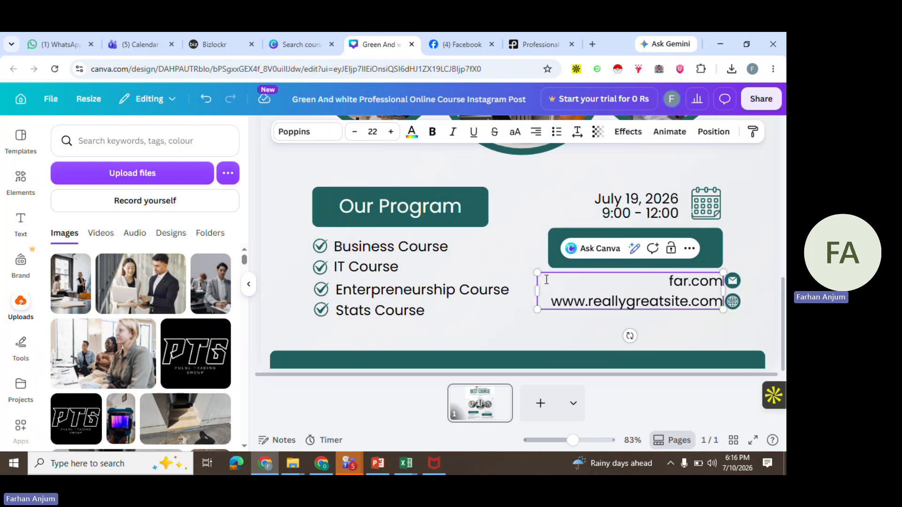
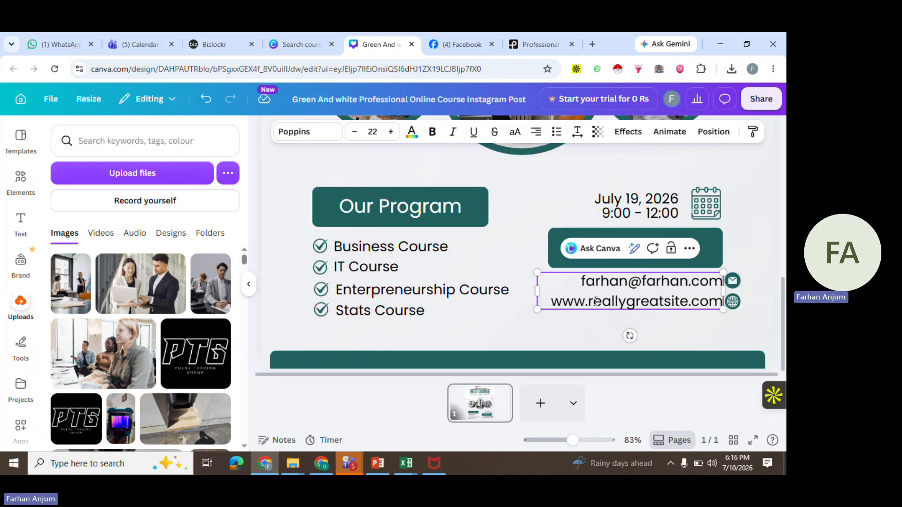
Replace the website's domain name with the contact's own site name
drag(689, 299, 593, 304)
text(farhan)
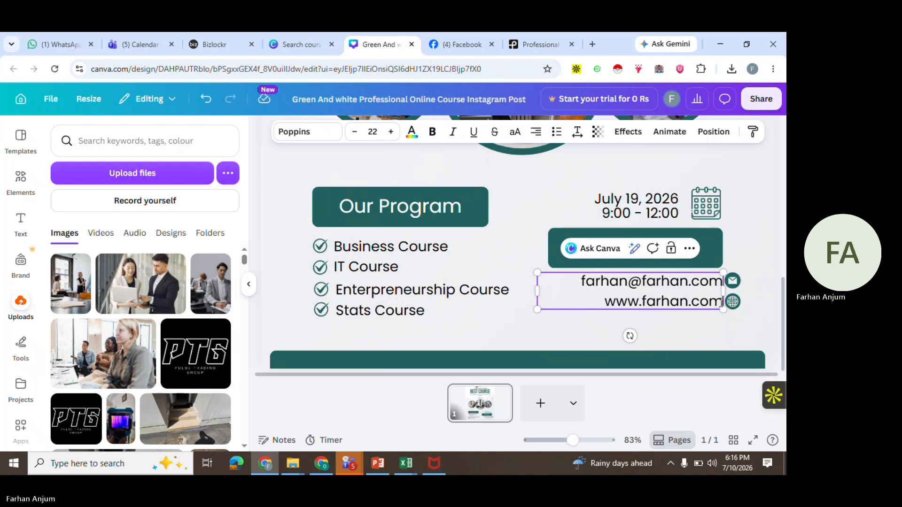
Add a new line below the website containing the contact's phone number
key(Return)
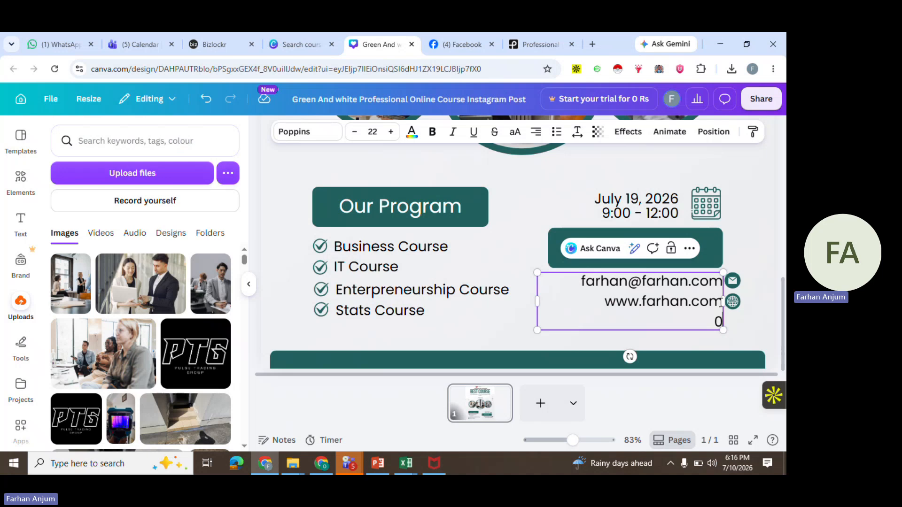
text(0987654321)
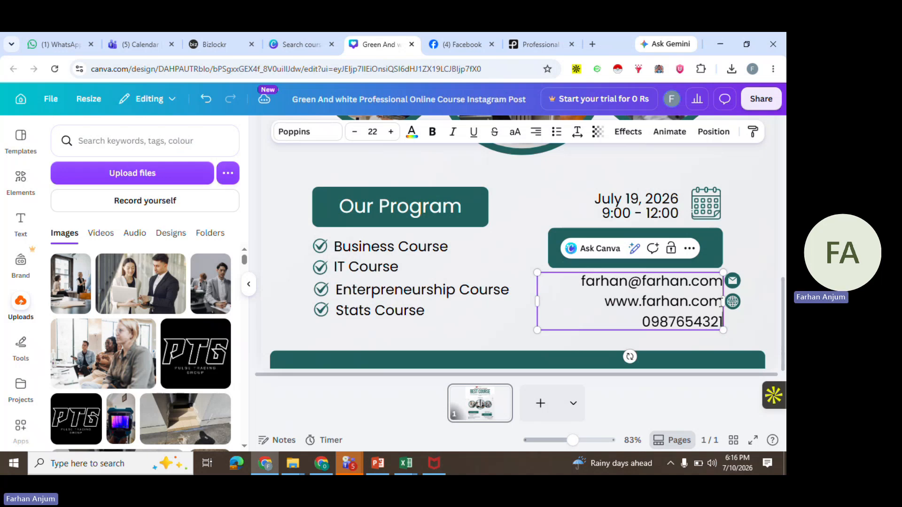
click(762, 321)
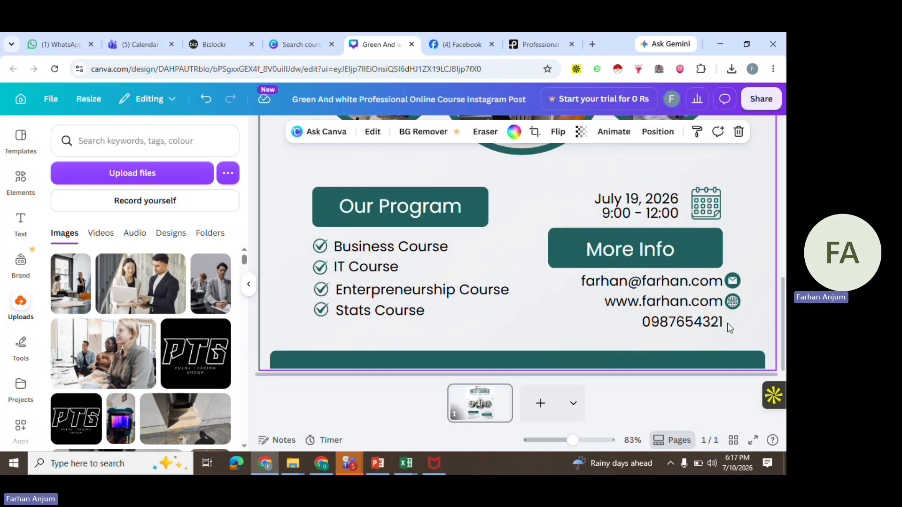
Search the elements library for phone graphics and insert a circled phone icon
click(21, 178)
click(153, 148)
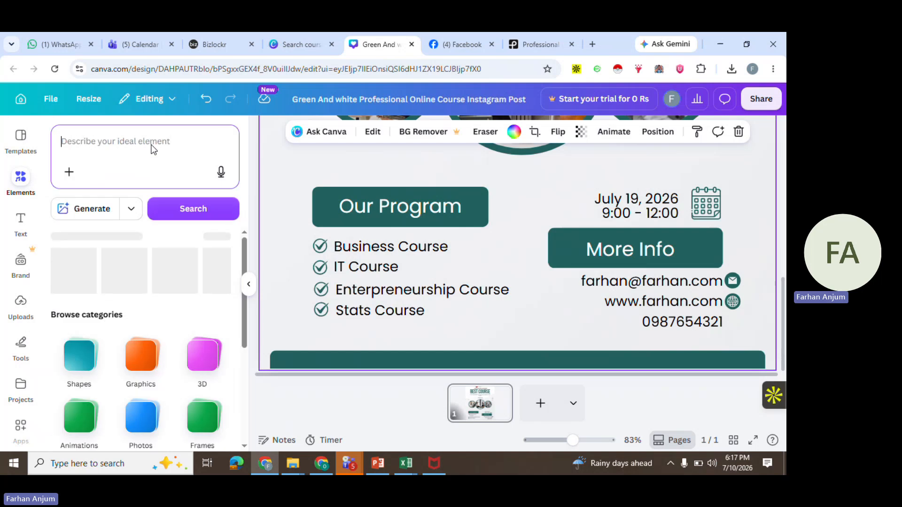
text(phon)
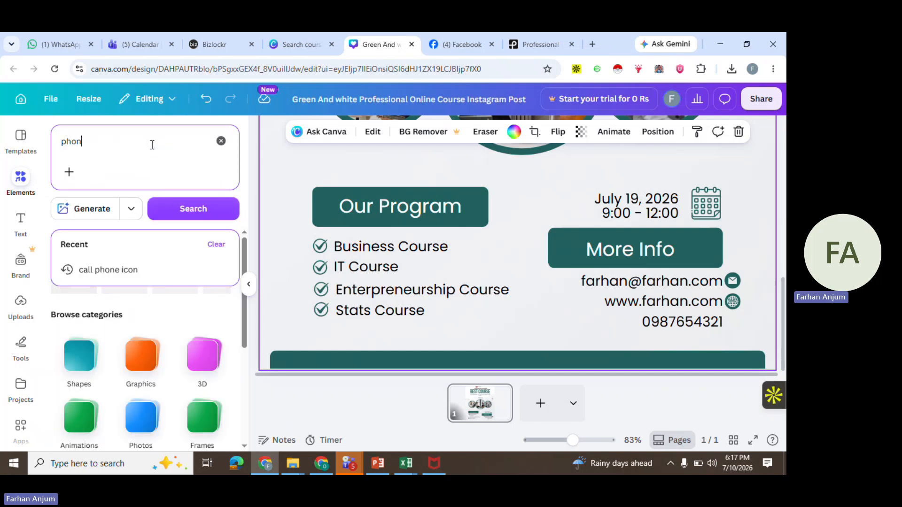
text(e)
key(BackSpace)
key(BackSpace)
key(BackSpace)
key(BackSpace)
key(BackSpace)
text(ca)
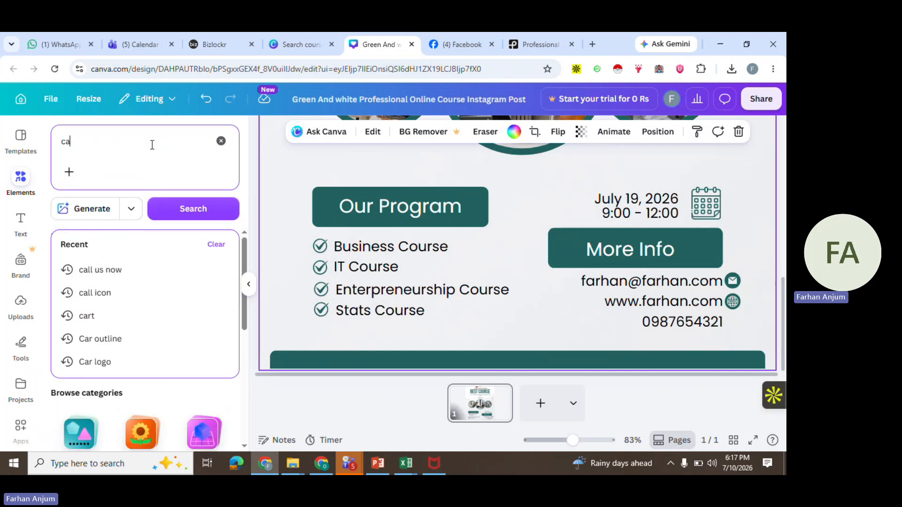
text(ll)
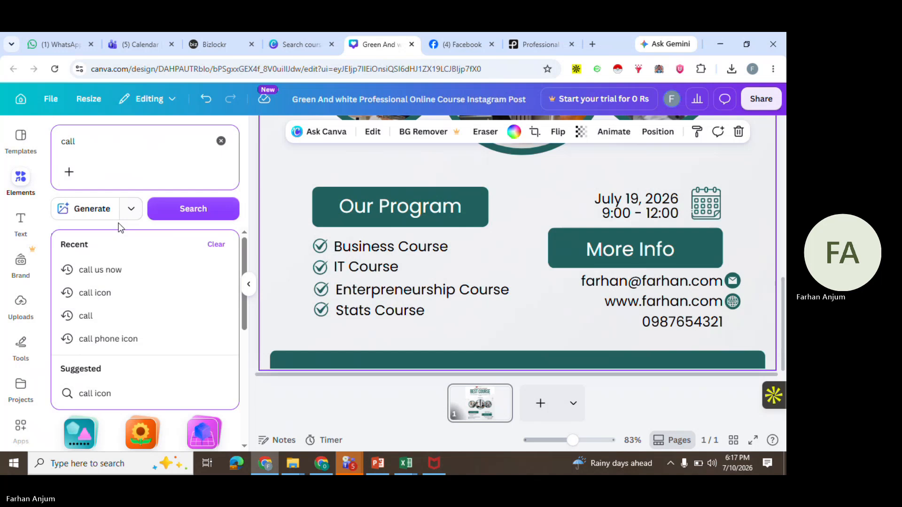
click(111, 272)
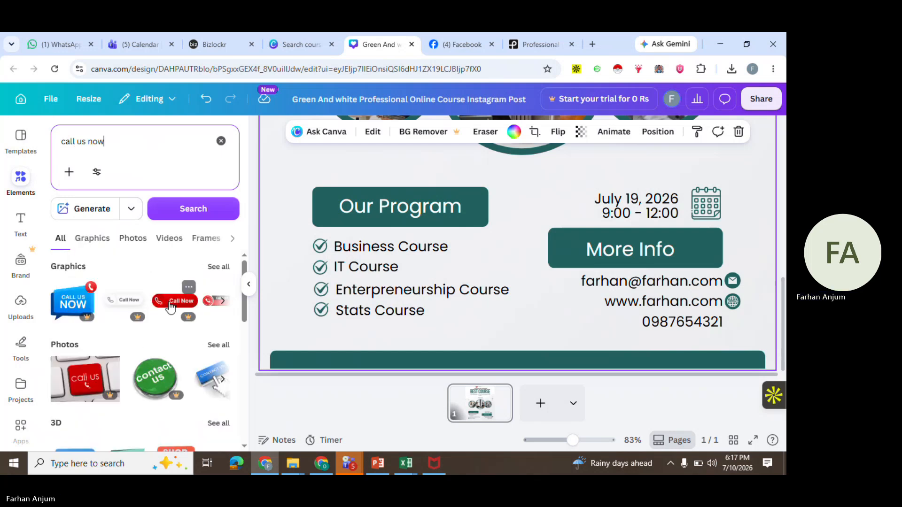
drag(110, 150, 33, 145)
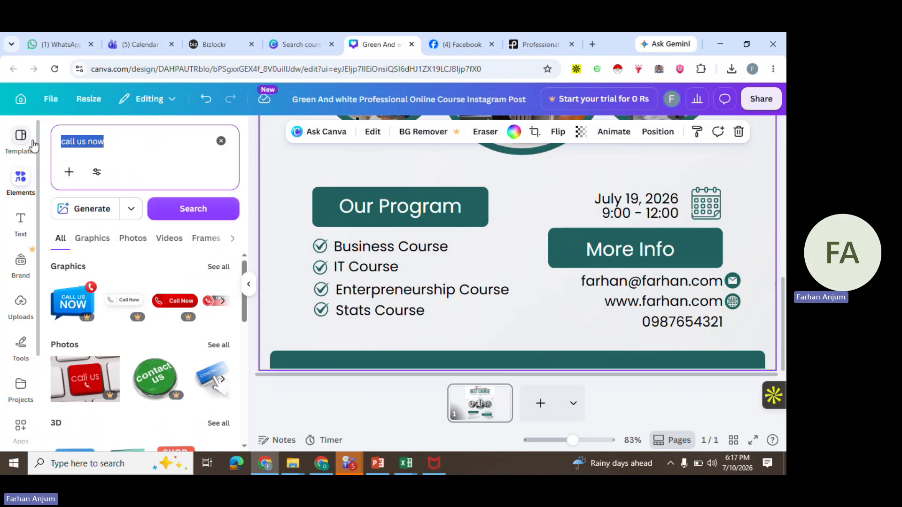
text(phone)
key(Return)
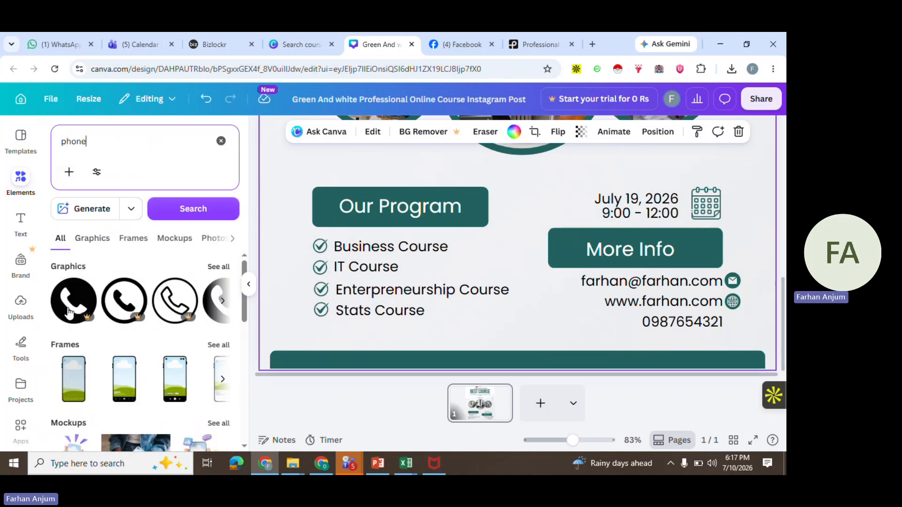
click(219, 266)
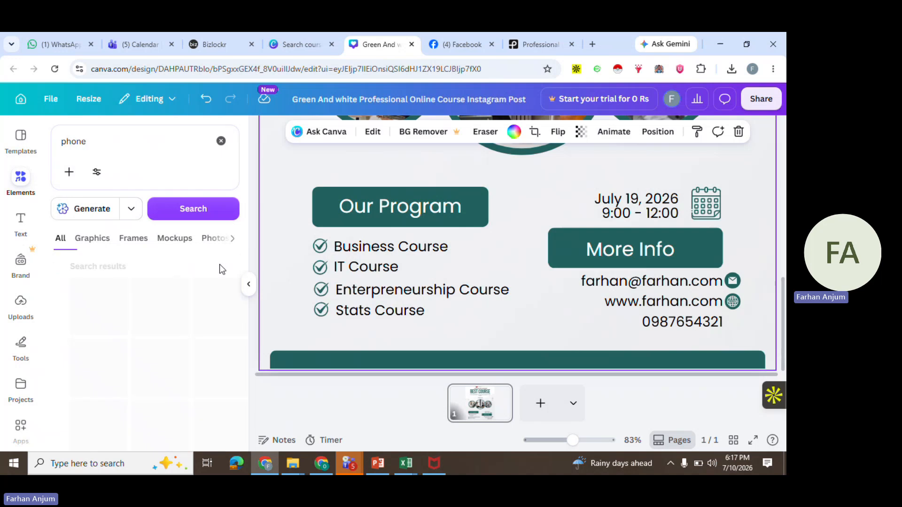
scroll(180, 362, down, 3)
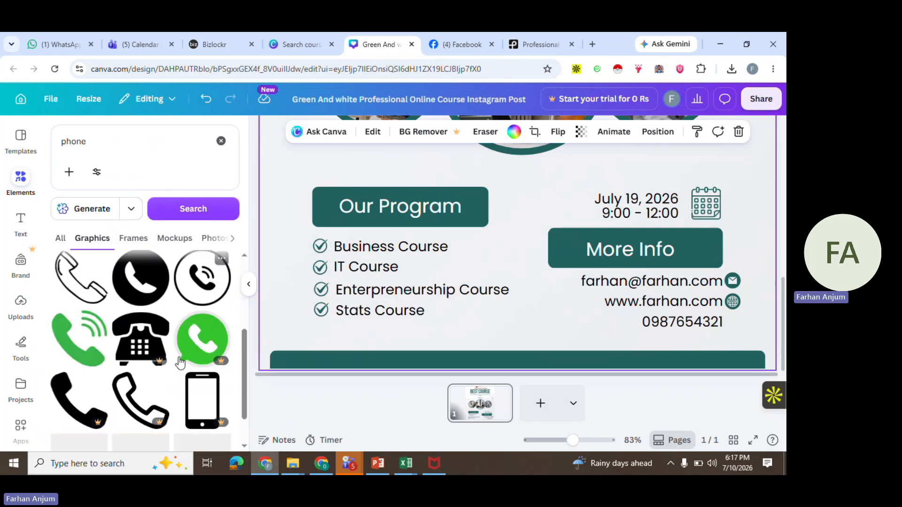
scroll(179, 361, down, 3)
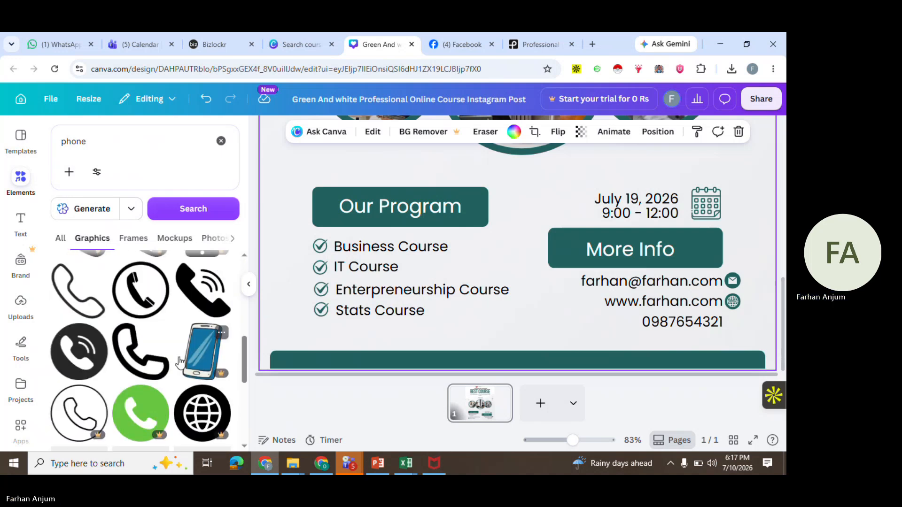
scroll(179, 361, down, 3)
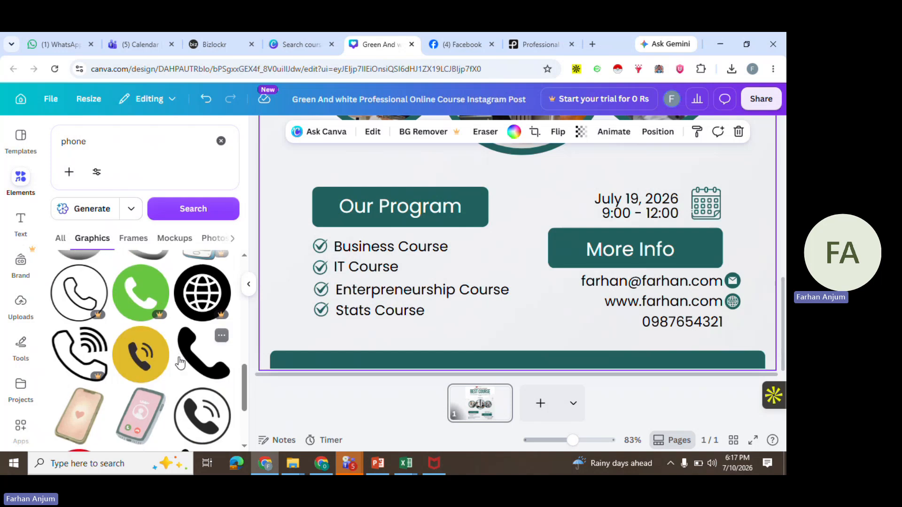
scroll(179, 360, down, 1)
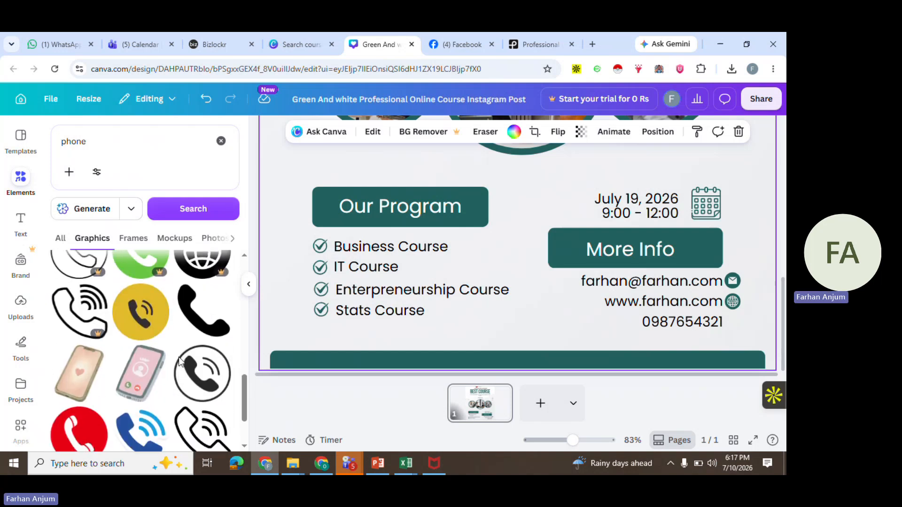
scroll(179, 361, down, 1)
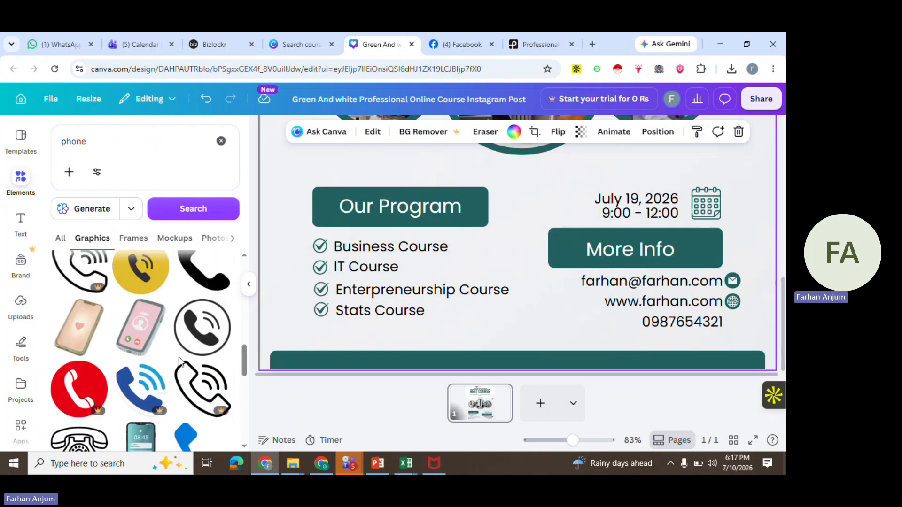
click(210, 339)
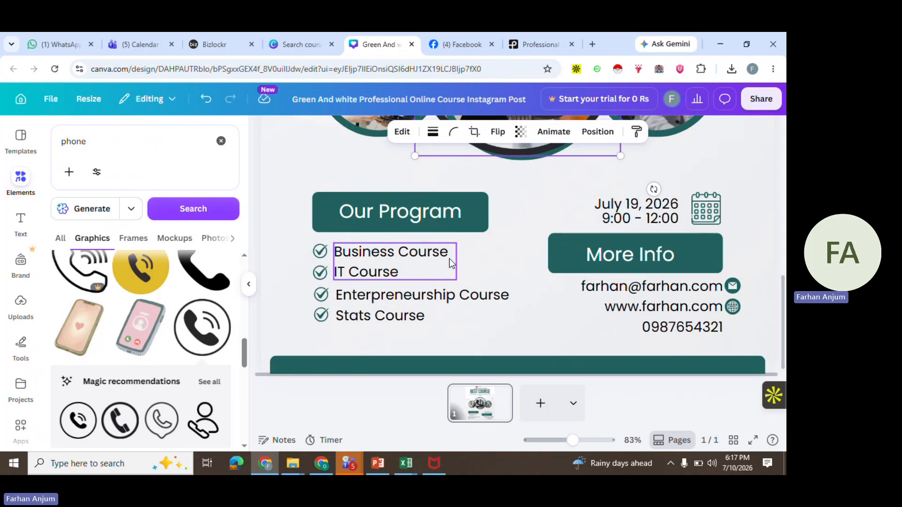
Shrink the phone icon and place it beside the phone number
drag(511, 208, 545, 368)
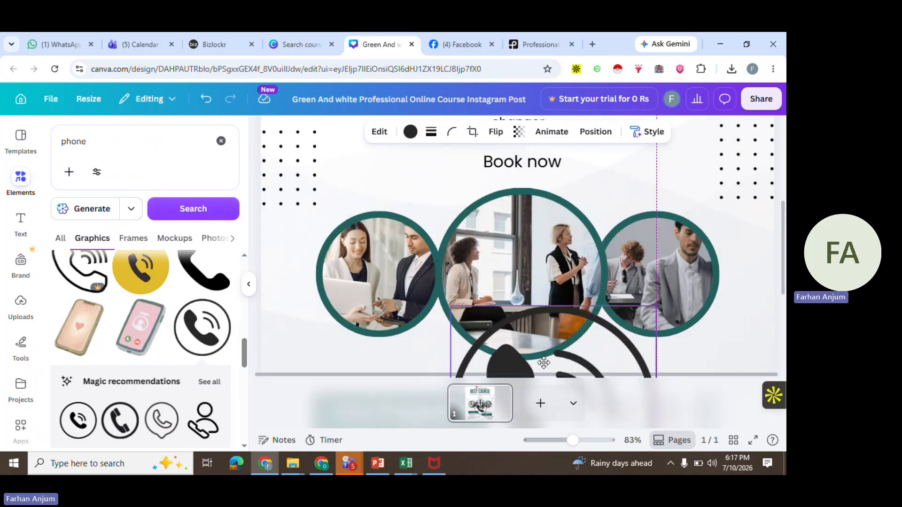
scroll(544, 363, down, 4)
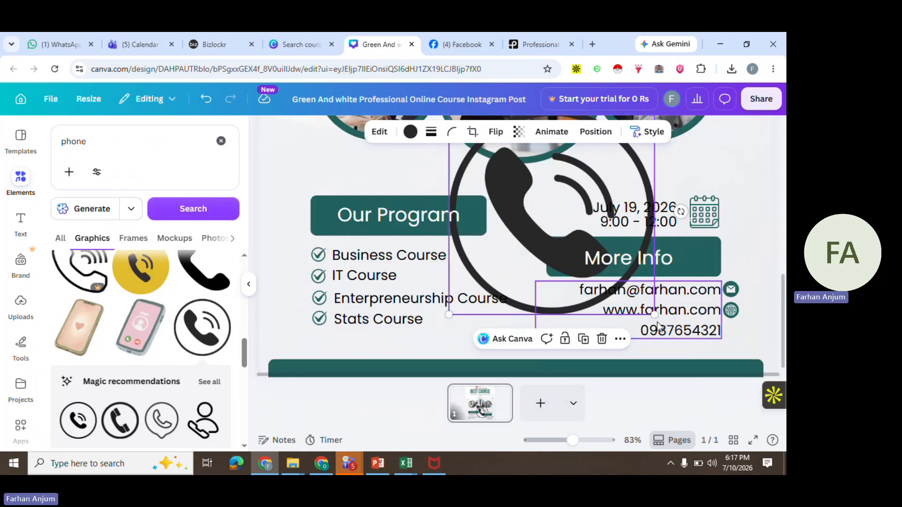
drag(654, 313, 732, 330)
click(766, 330)
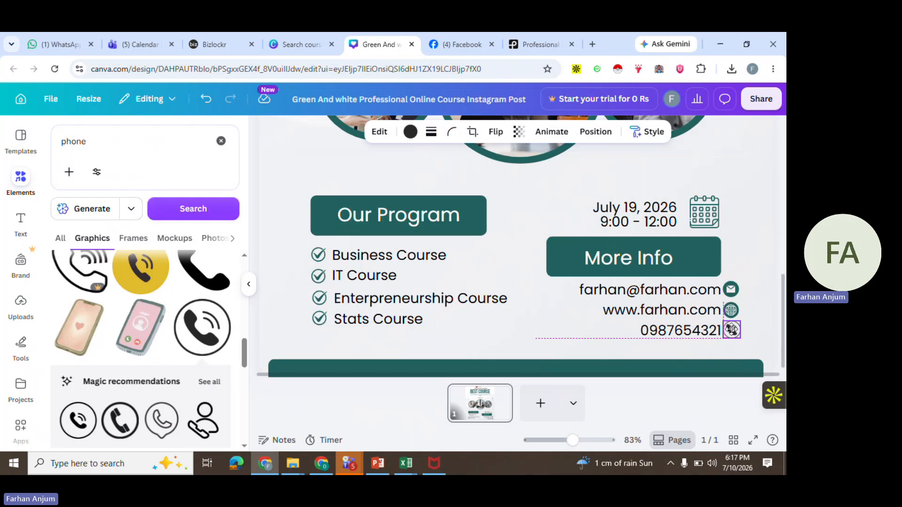
Recolour the phone icon to the design's dark teal
click(757, 265)
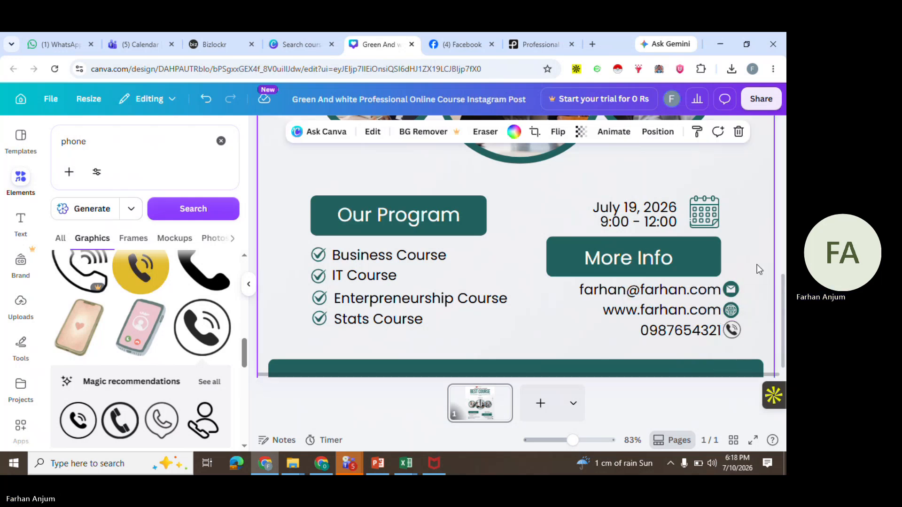
click(732, 329)
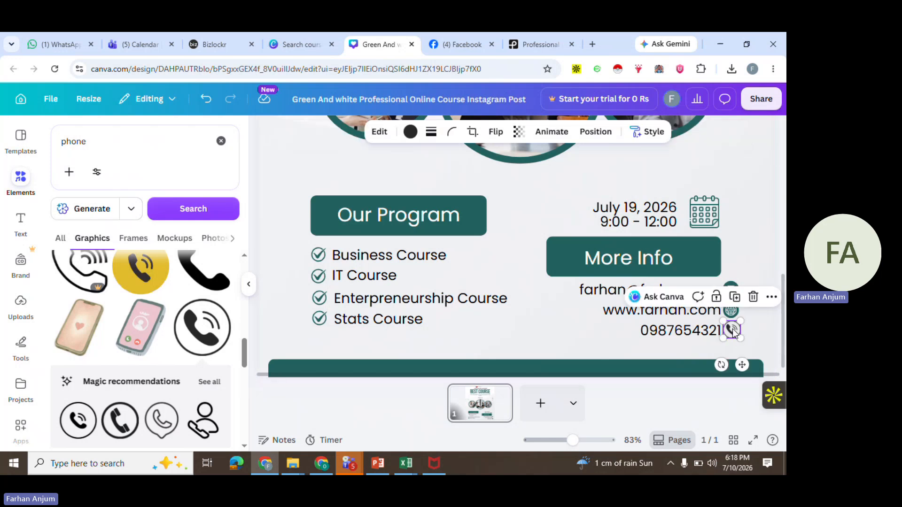
click(411, 133)
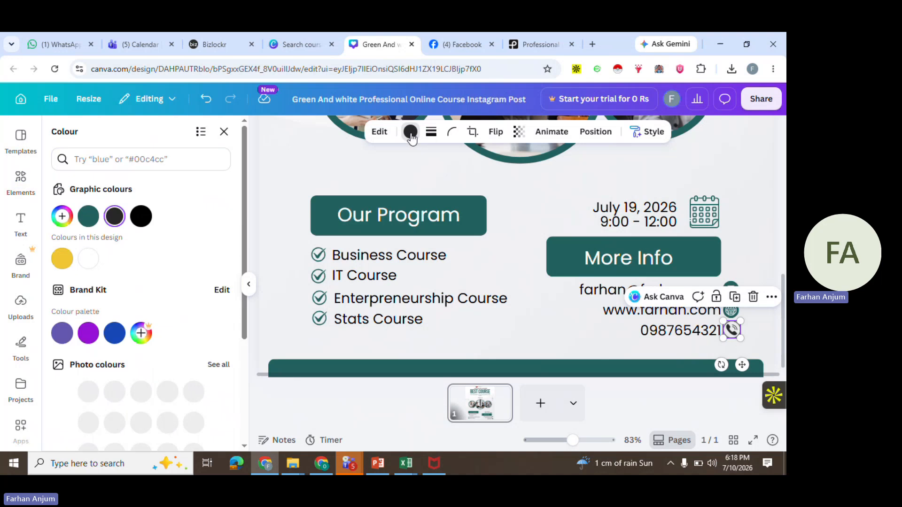
click(84, 218)
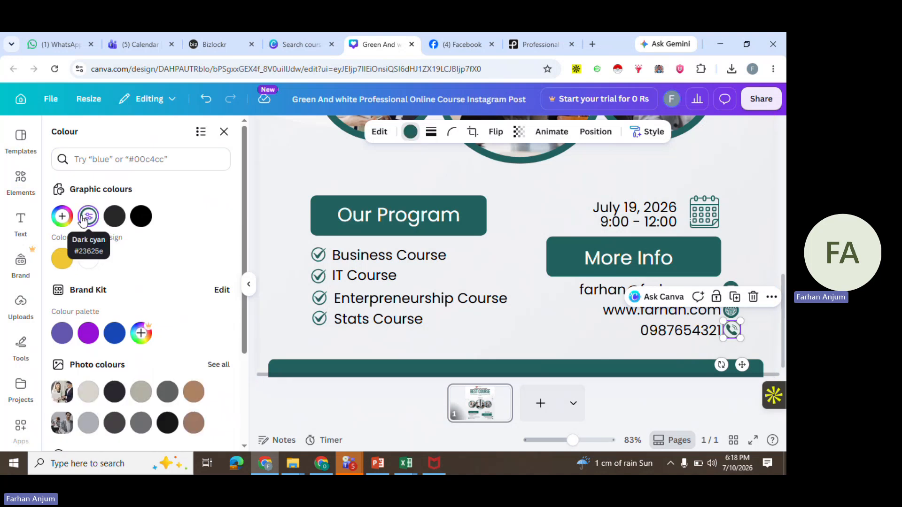
click(753, 221)
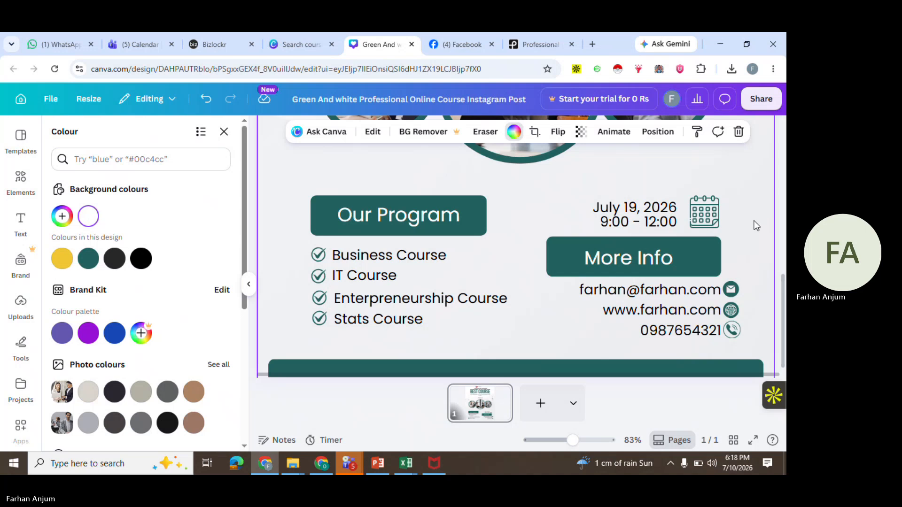
Change the post's background colour to a light grey from the photo colours
scroll(755, 226, up, 5)
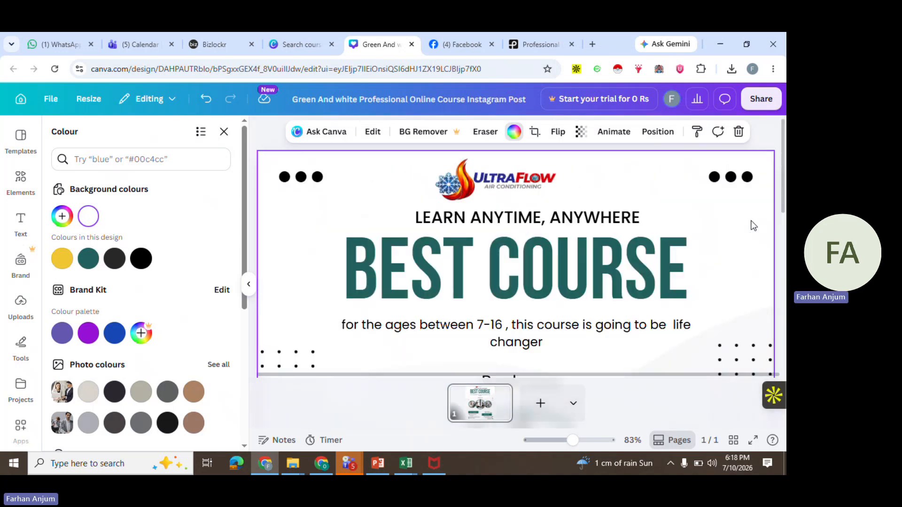
click(538, 152)
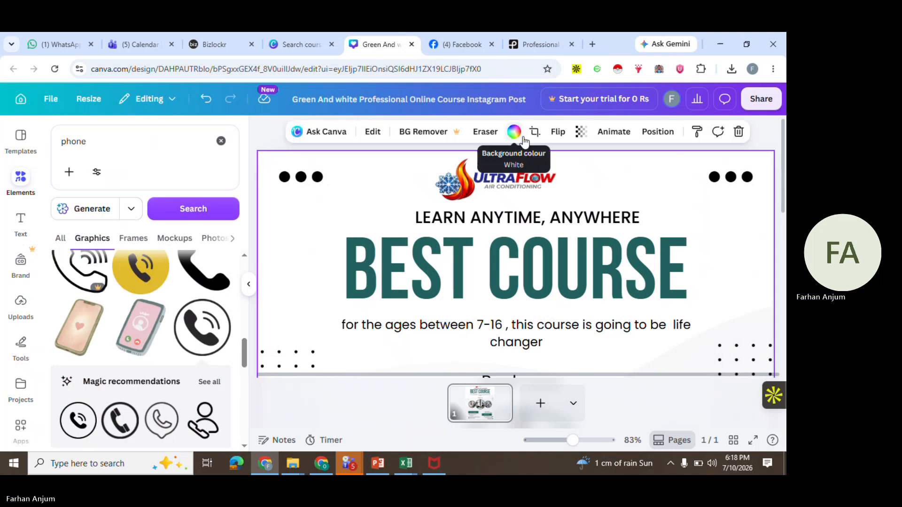
click(514, 131)
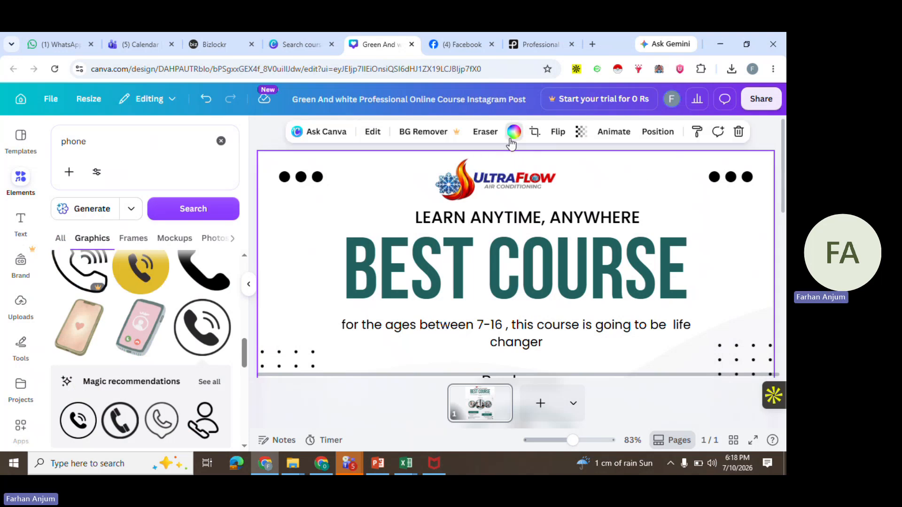
scroll(168, 272, down, 3)
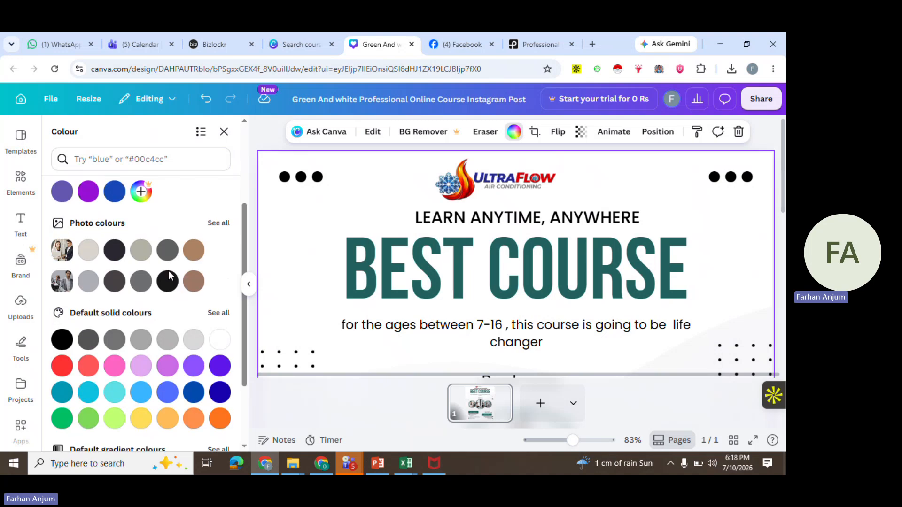
click(89, 285)
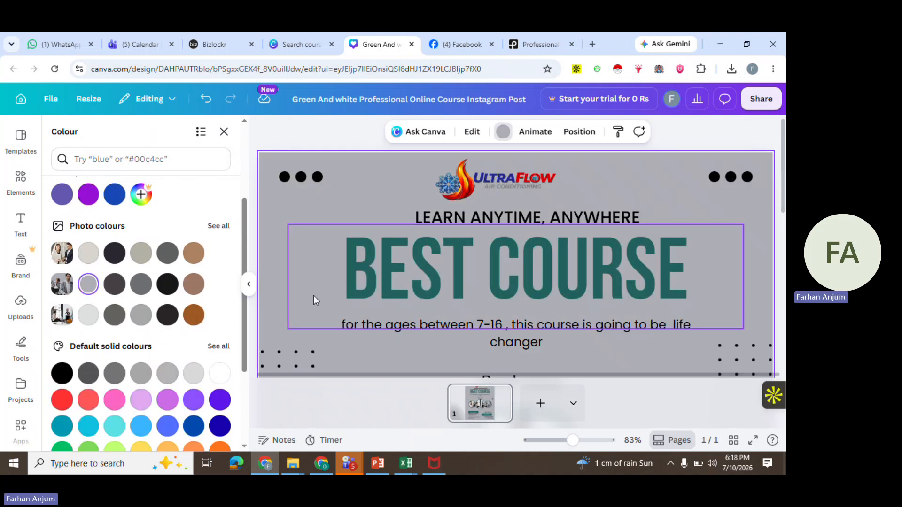
Try several background colours for the post and settle on white
scroll(352, 295, down, 5)
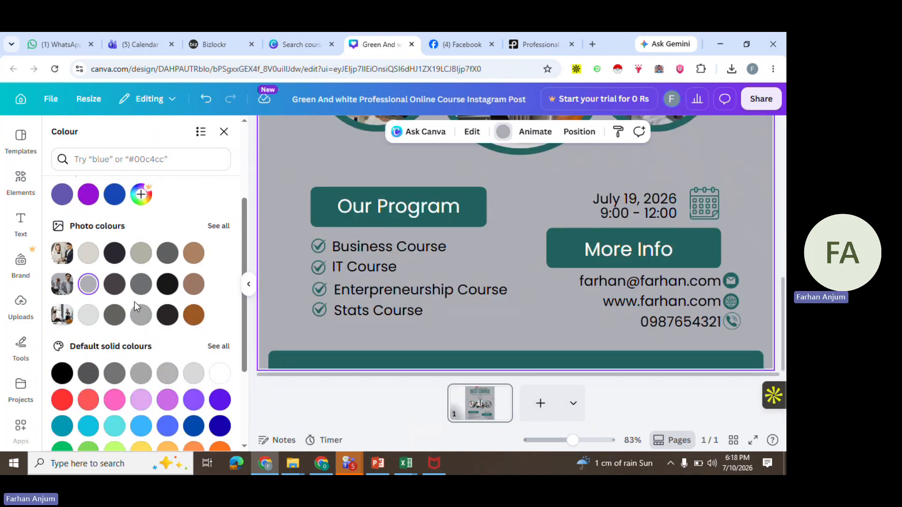
click(166, 400)
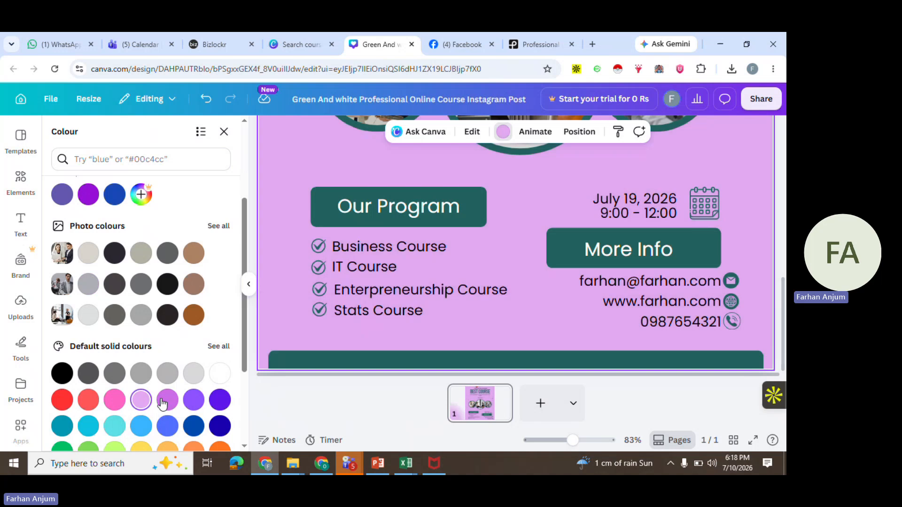
click(194, 403)
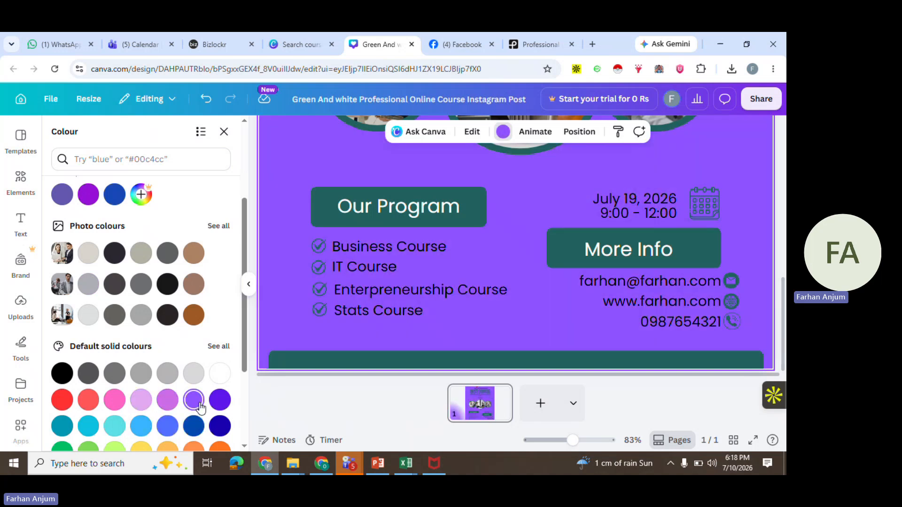
click(221, 401)
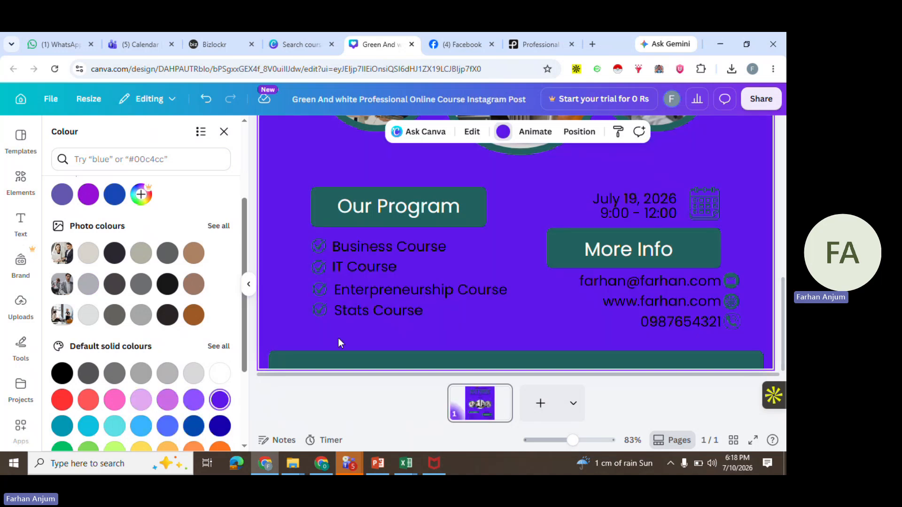
click(88, 374)
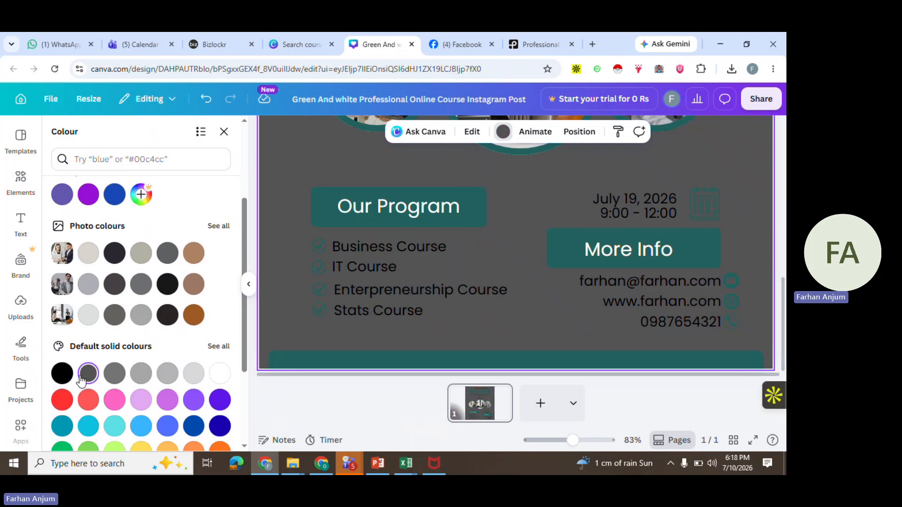
click(219, 373)
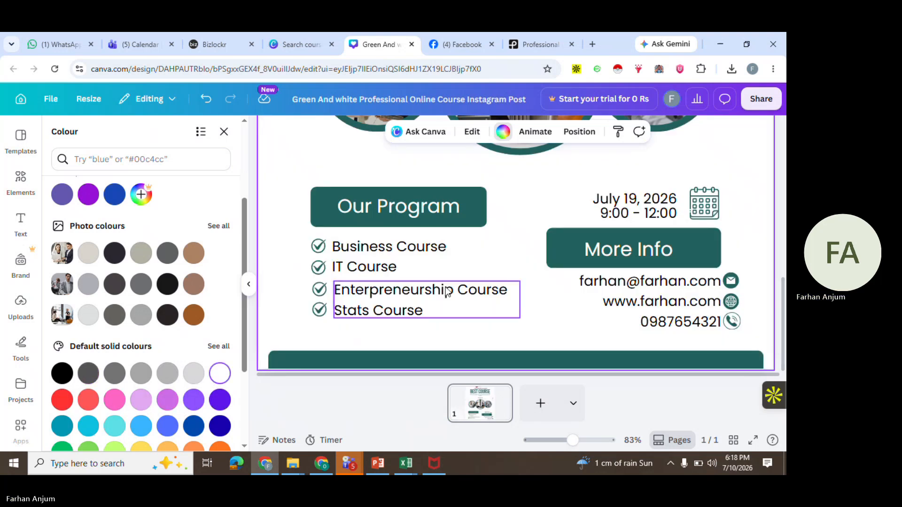
Change the BEST COURSE heading's text colour to black
scroll(447, 290, up, 5)
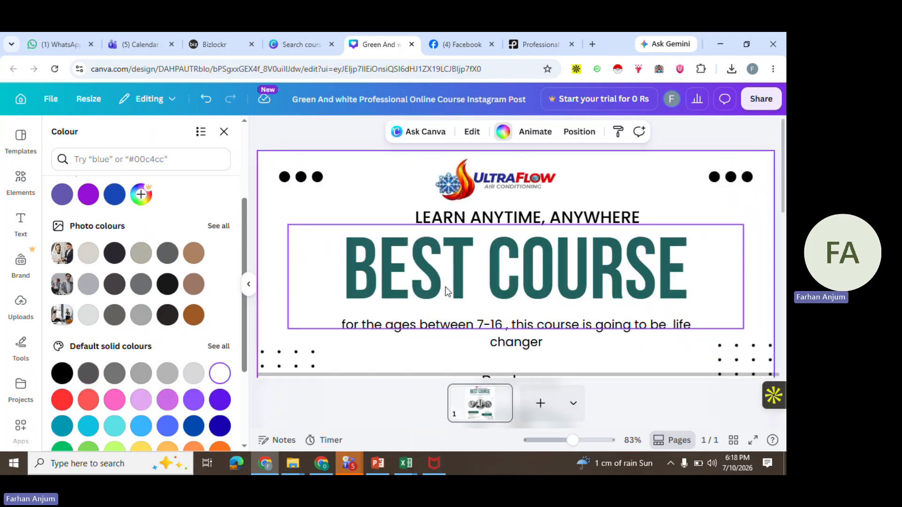
click(543, 247)
click(543, 247)
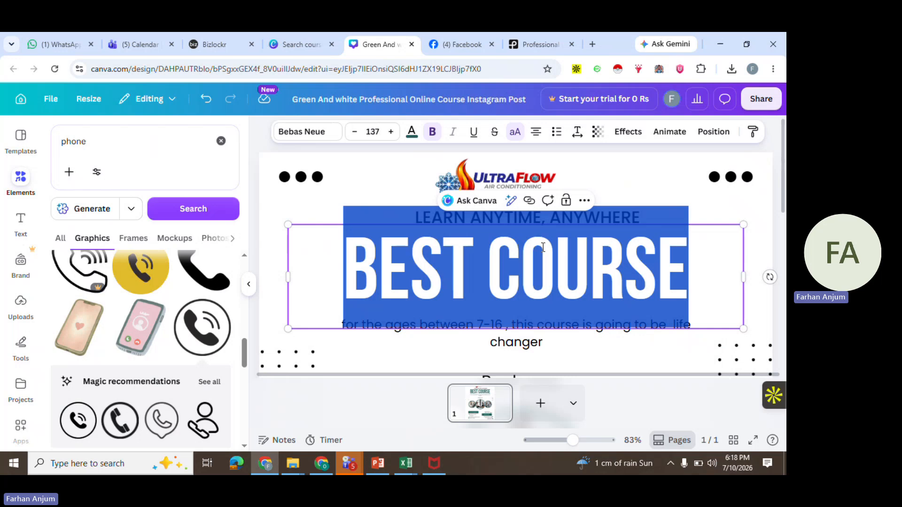
click(412, 133)
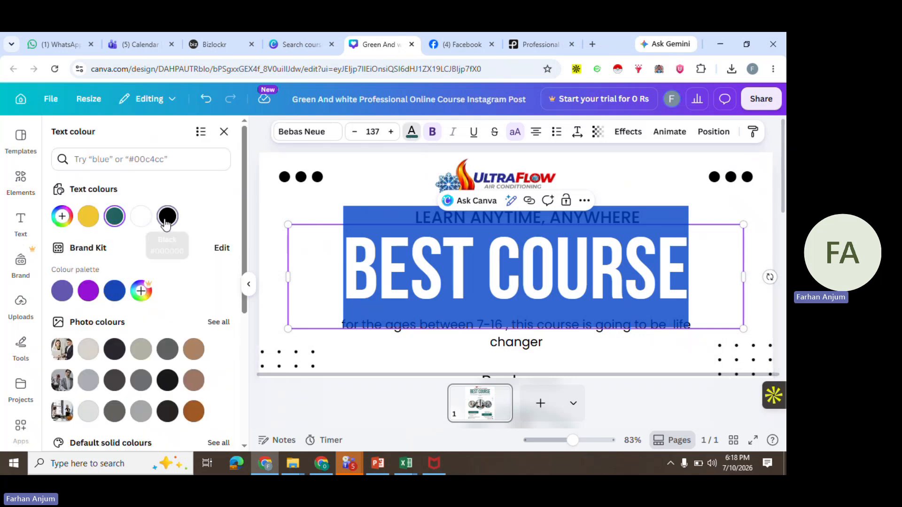
click(166, 218)
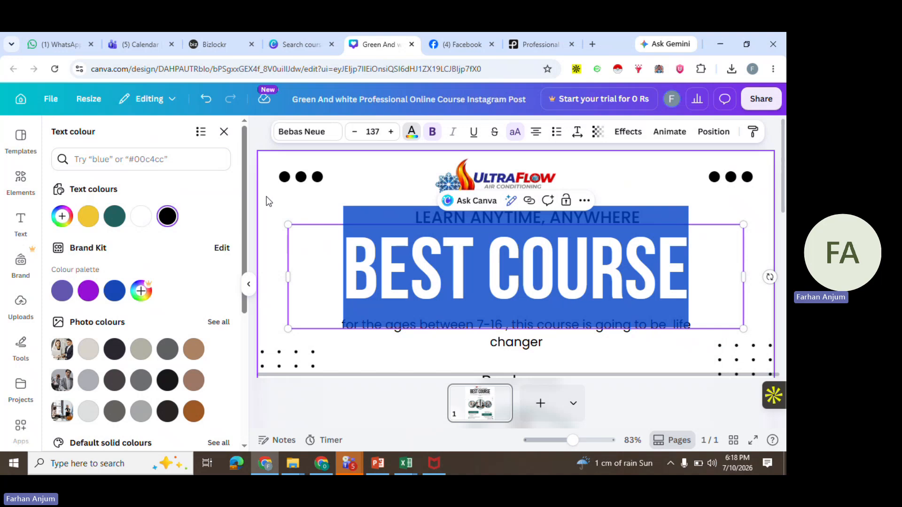
click(656, 186)
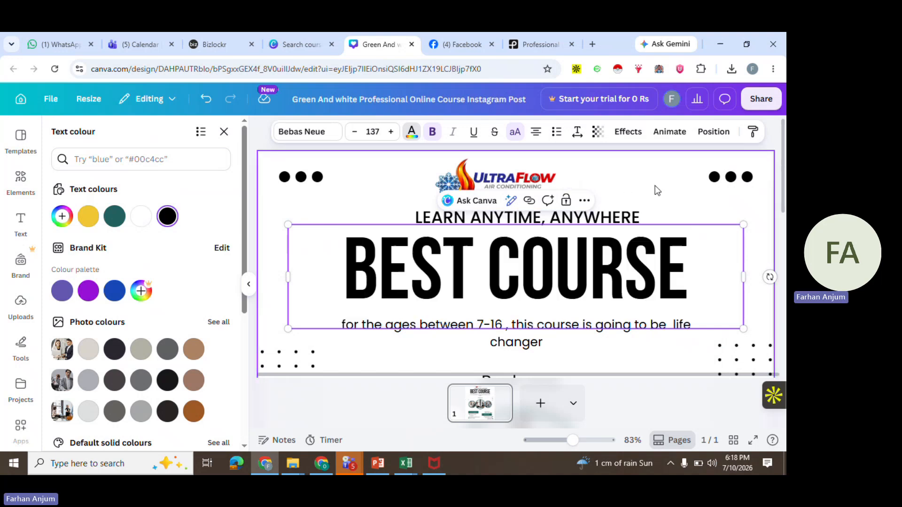
Recolour the Our Program banner shape to yellow
scroll(670, 287, down, 5)
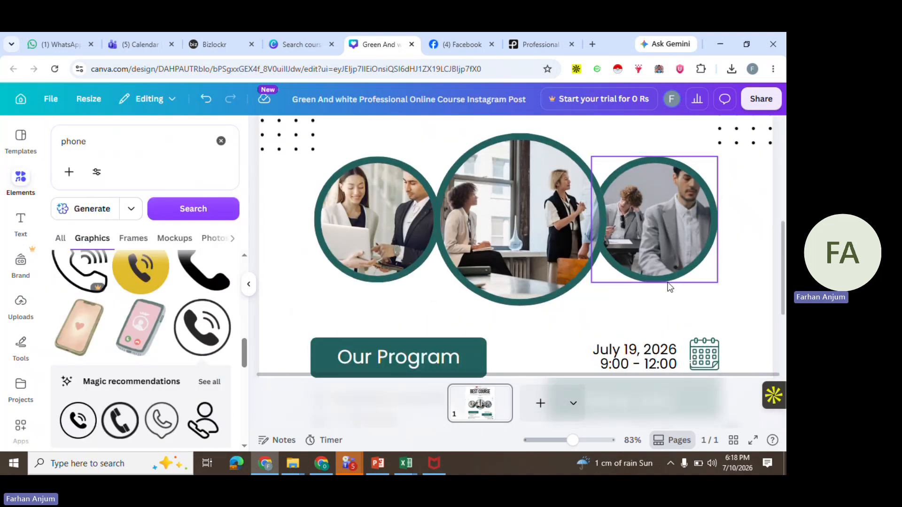
scroll(669, 286, down, 3)
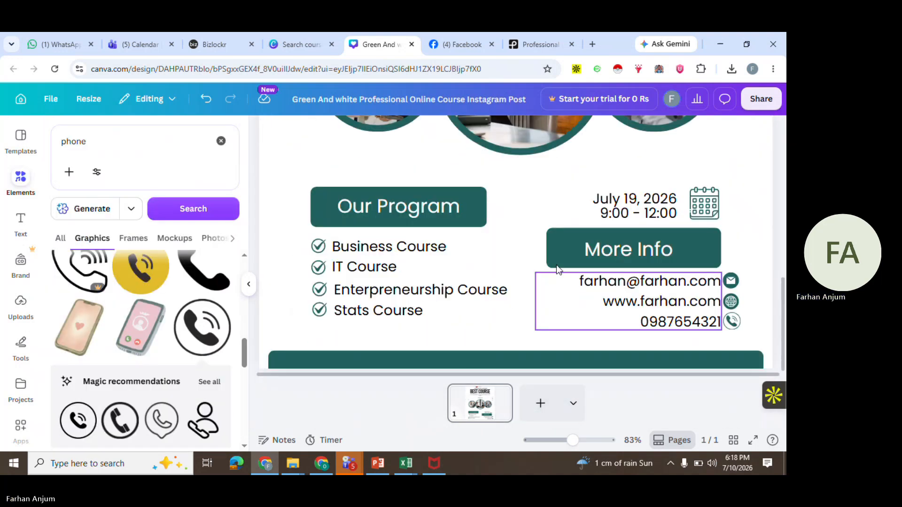
click(481, 195)
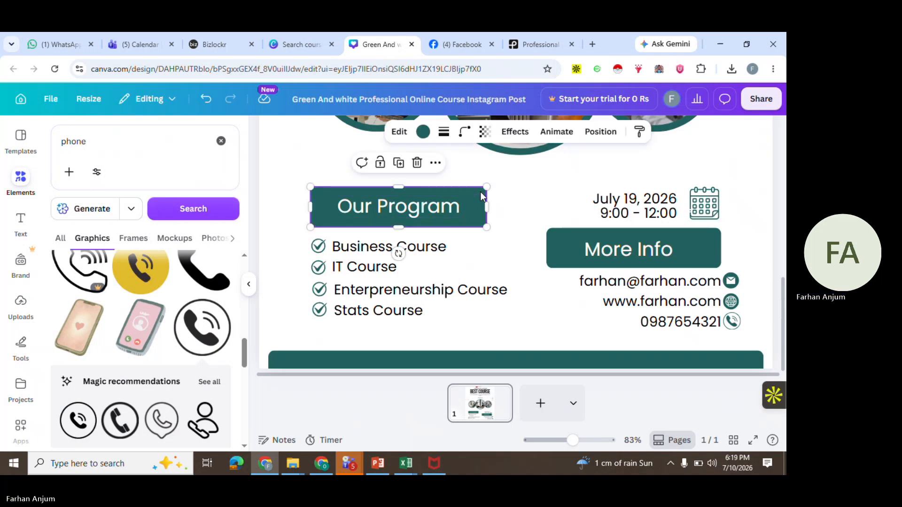
click(424, 132)
click(62, 261)
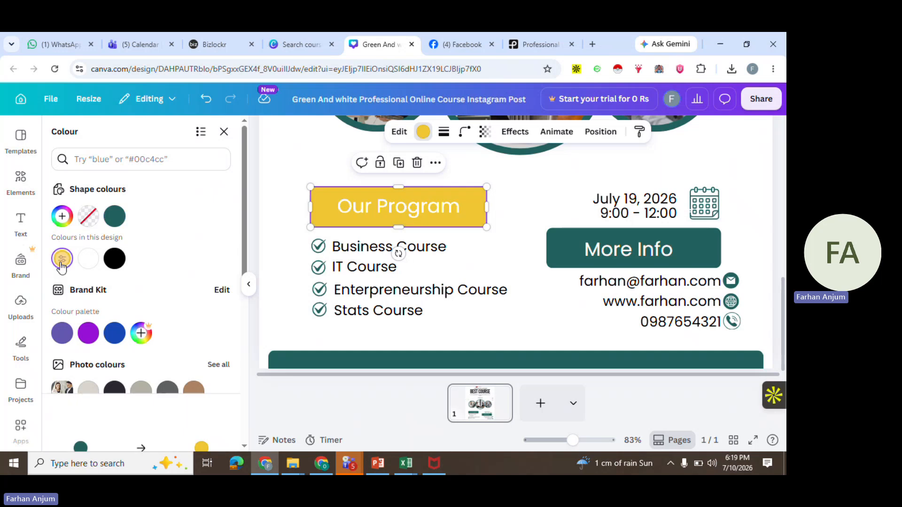
Recolour the More Info banner shape to the same yellow
click(597, 235)
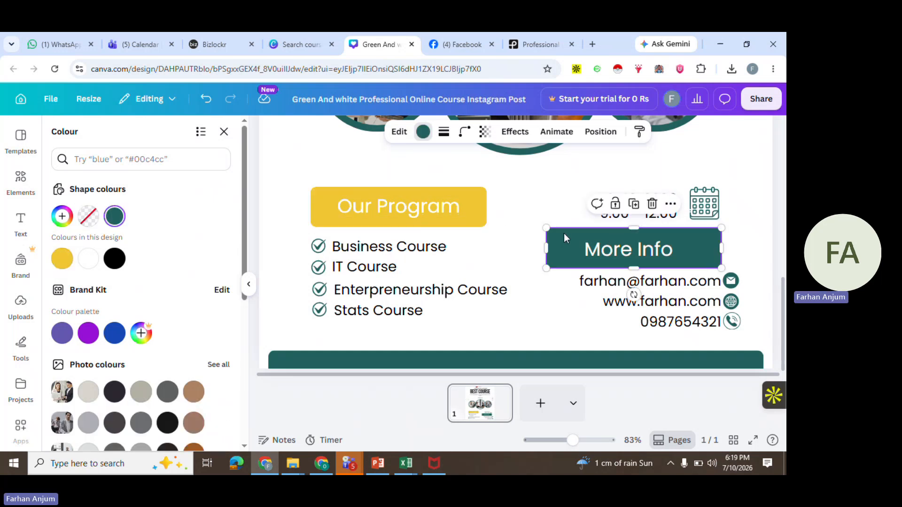
click(62, 259)
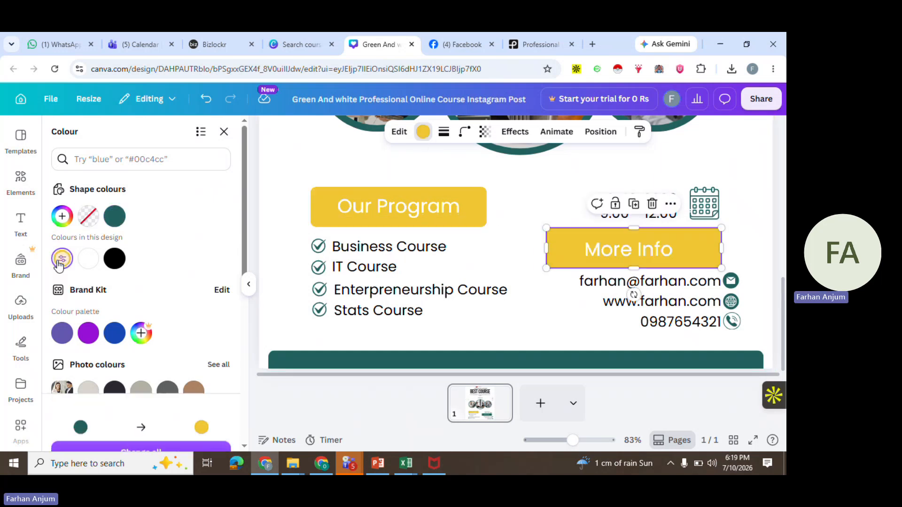
click(568, 181)
Change the border colour of all three circular photo frames to black
scroll(567, 181, up, 4)
scroll(568, 181, down, 4)
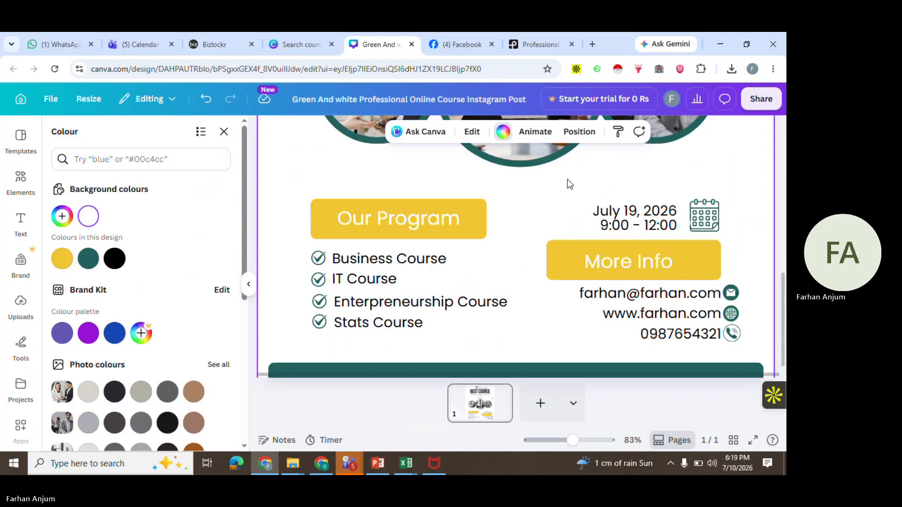
scroll(564, 193, up, 3)
click(535, 229)
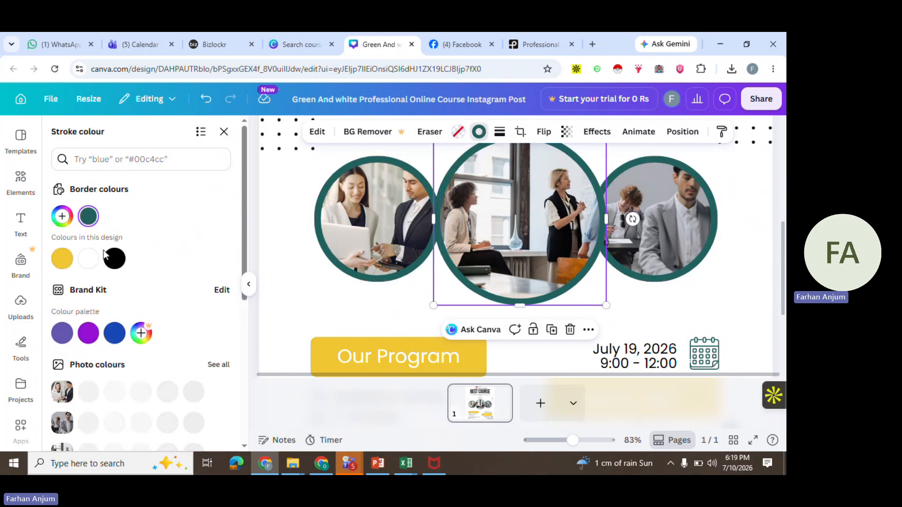
click(116, 263)
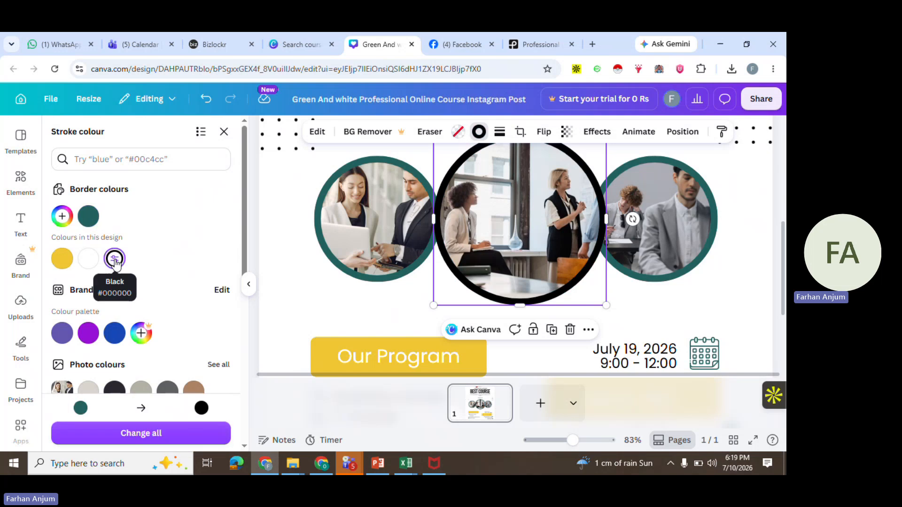
click(361, 204)
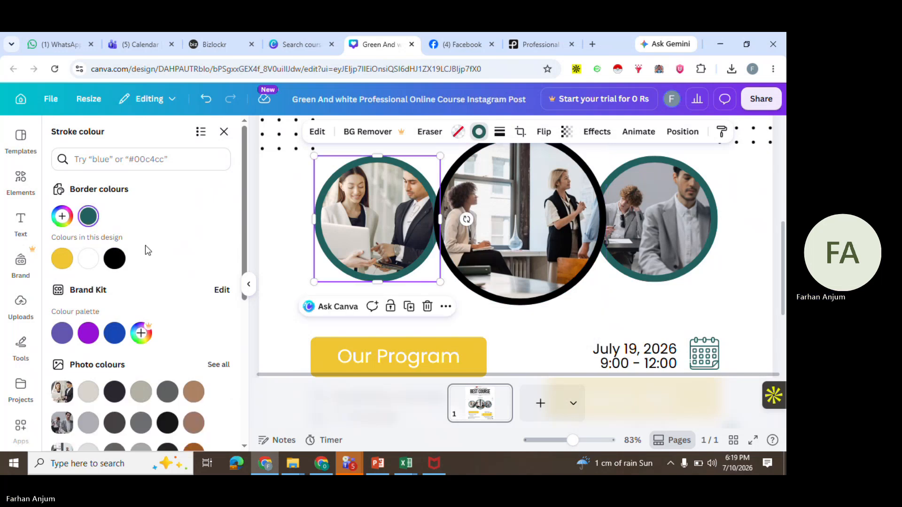
click(114, 258)
click(645, 216)
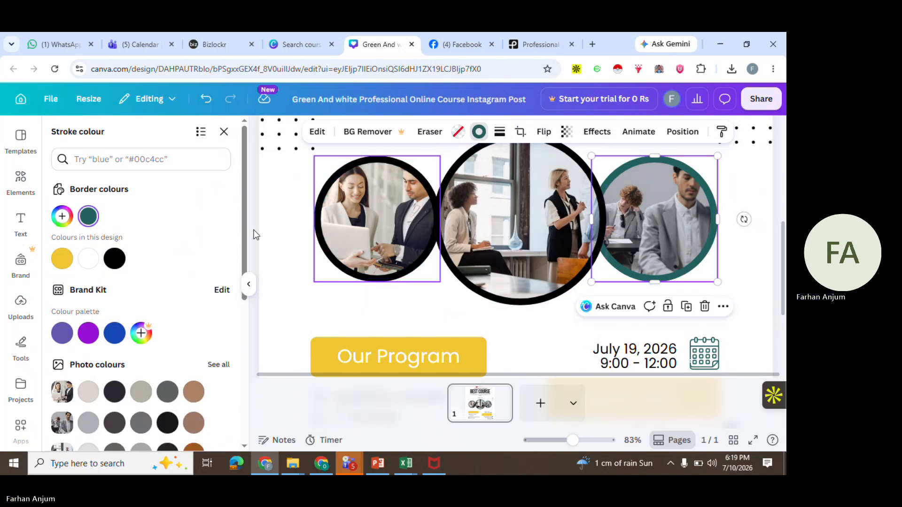
click(114, 258)
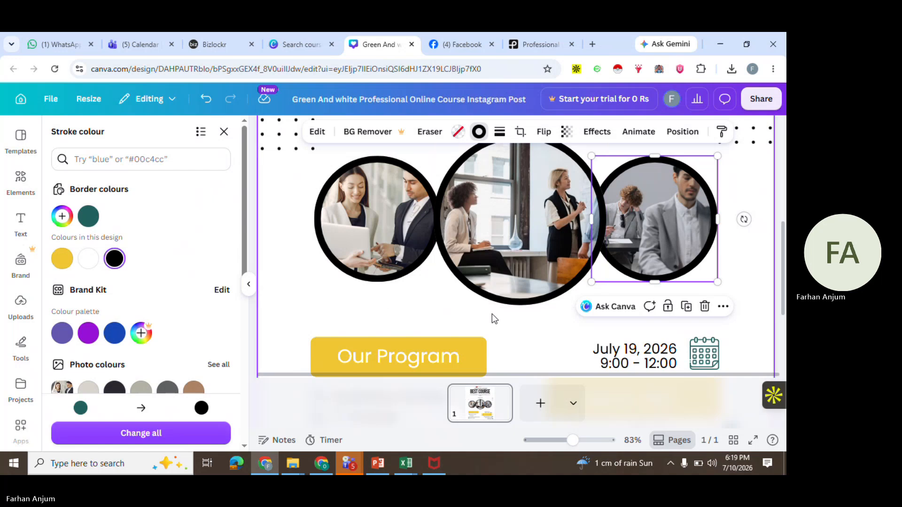
Recolour the calendar icon beside the date to black
scroll(492, 314, down, 3)
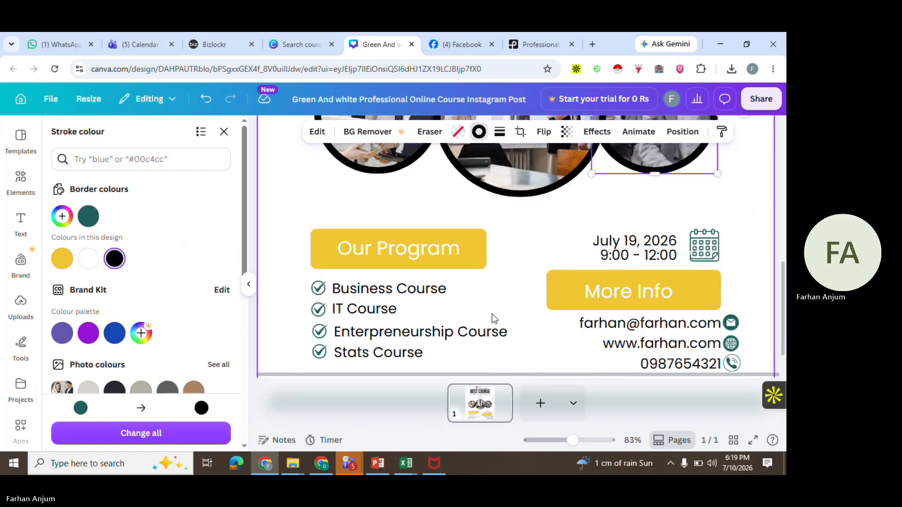
click(707, 249)
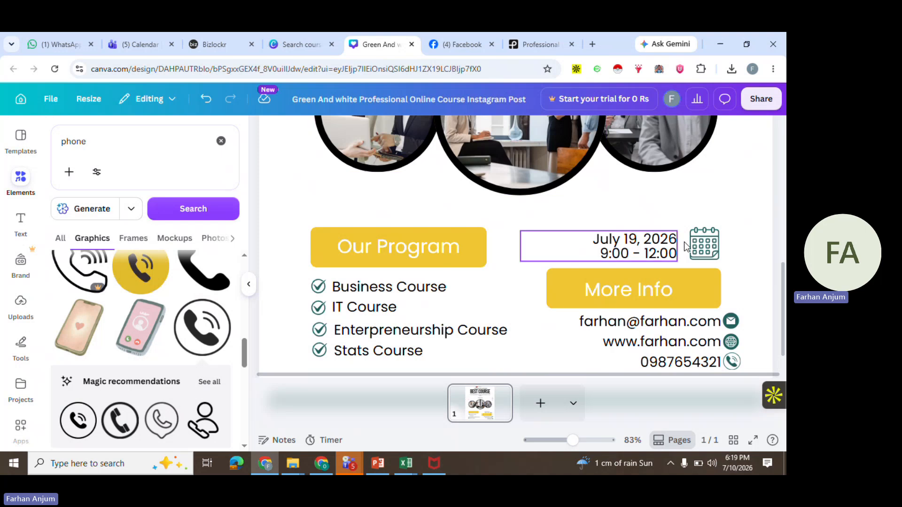
click(410, 132)
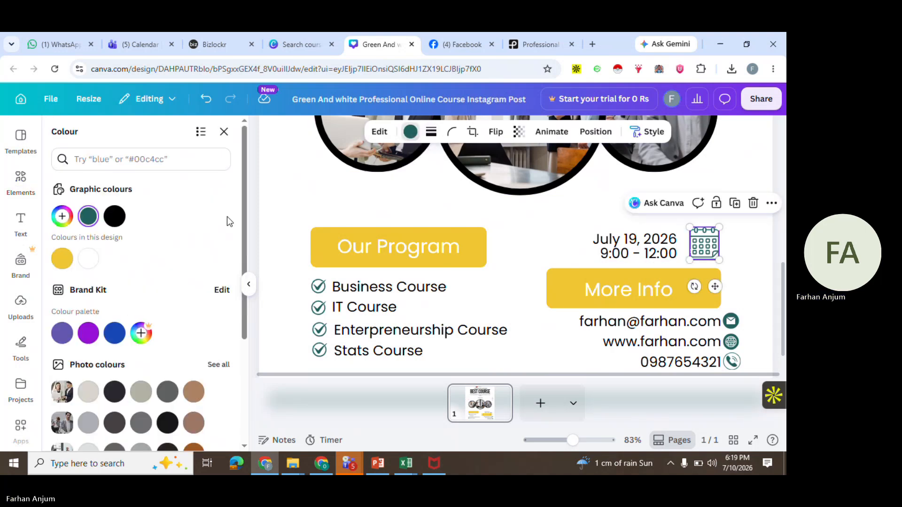
click(115, 216)
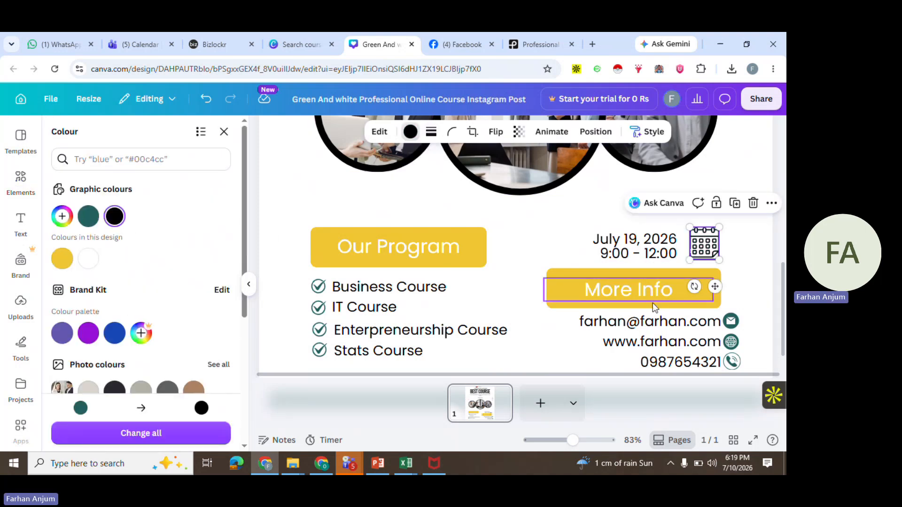
Delete the two three-dot decorations at the top corners, then undo both deletions
scroll(711, 316, down, 1)
scroll(712, 316, up, 5)
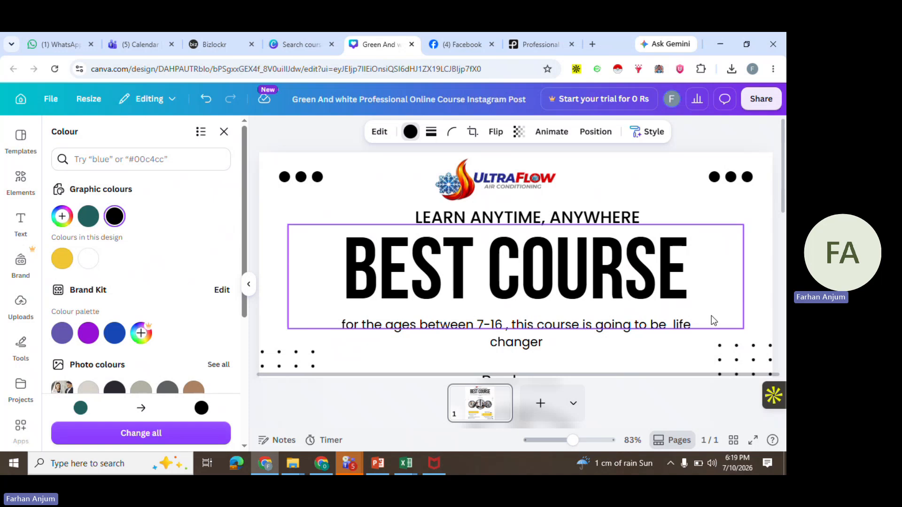
click(675, 197)
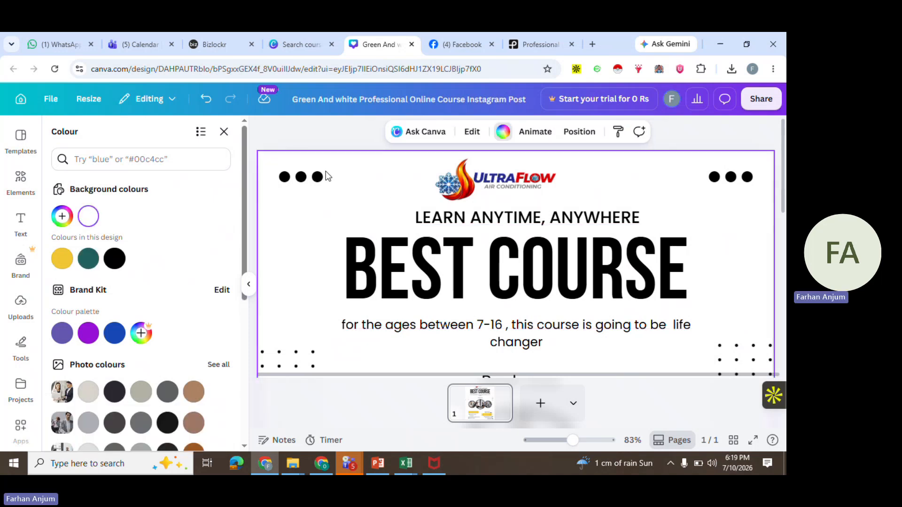
click(309, 179)
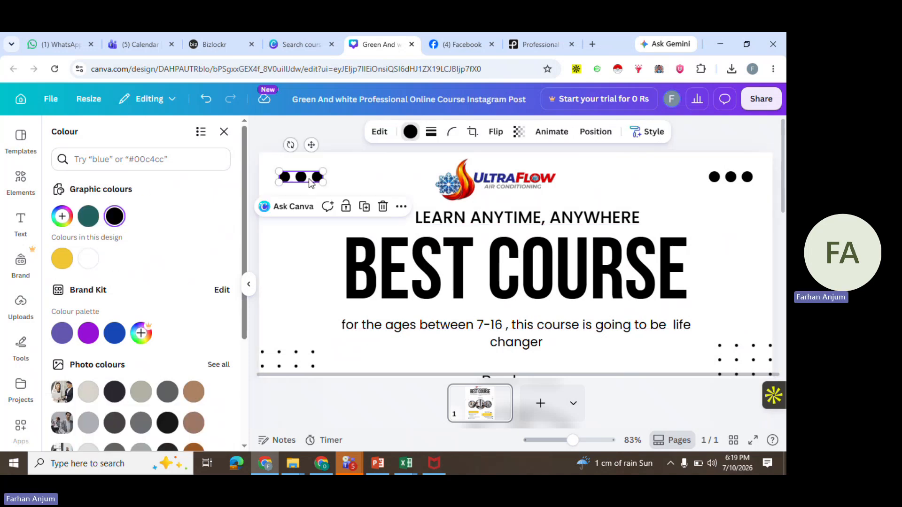
key(Delete)
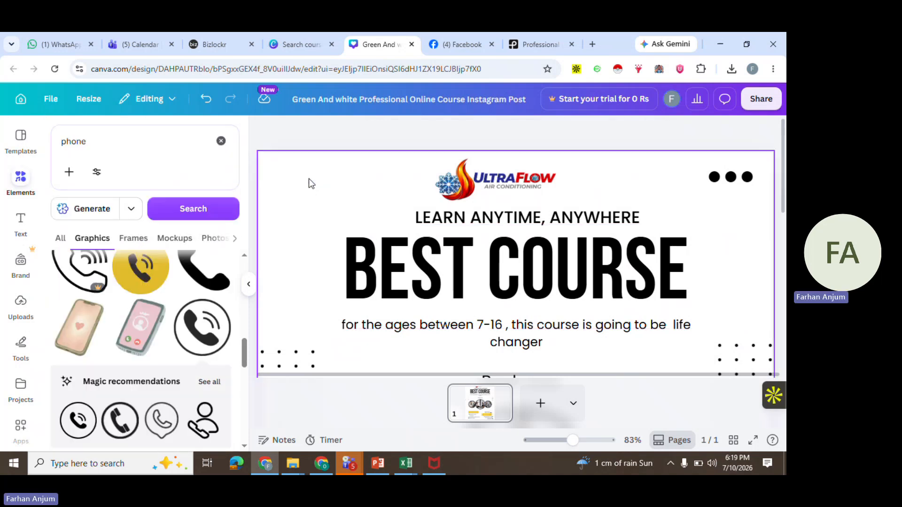
click(733, 179)
key(Delete)
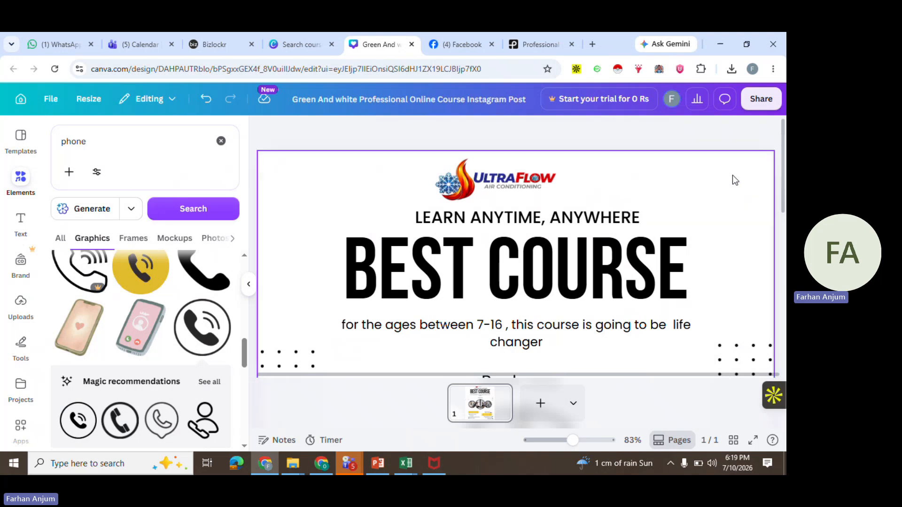
key(ctrl+z)
key(ctrl+z)
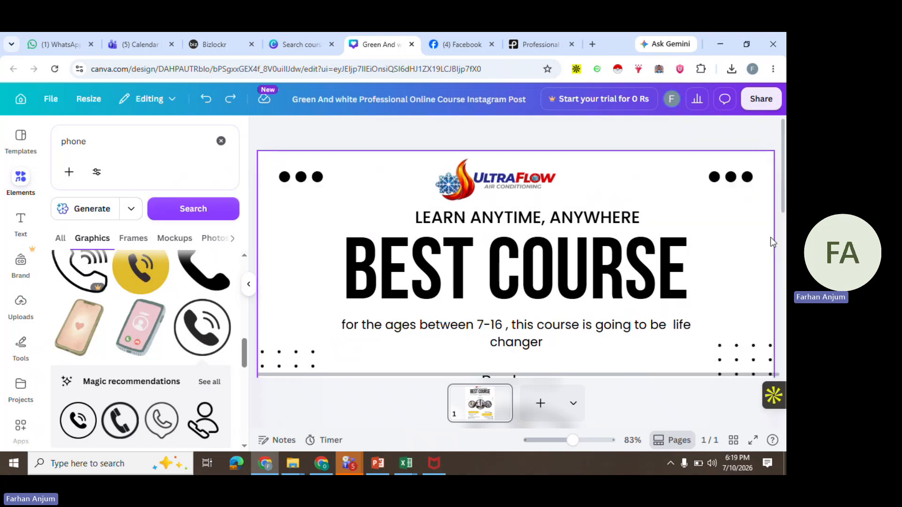
Delete the dot grid on the right beside the Book now text
scroll(752, 254, down, 3)
click(741, 269)
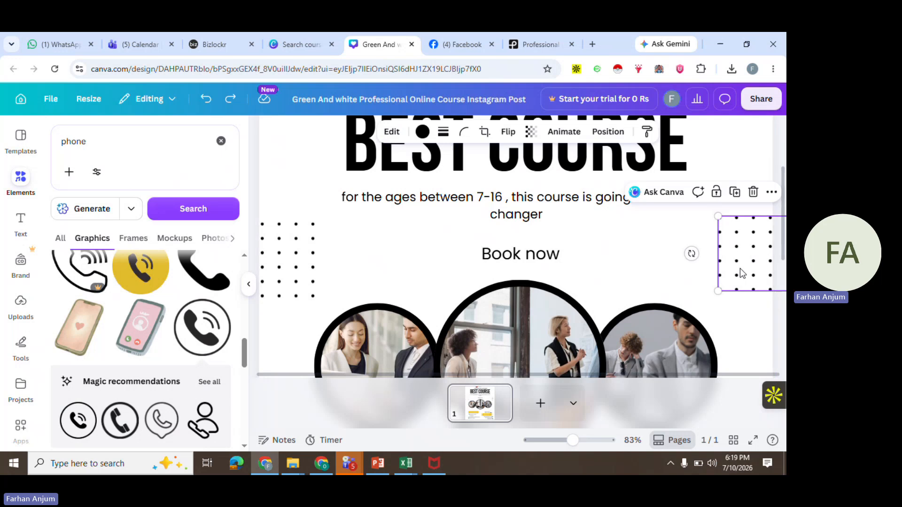
key(Delete)
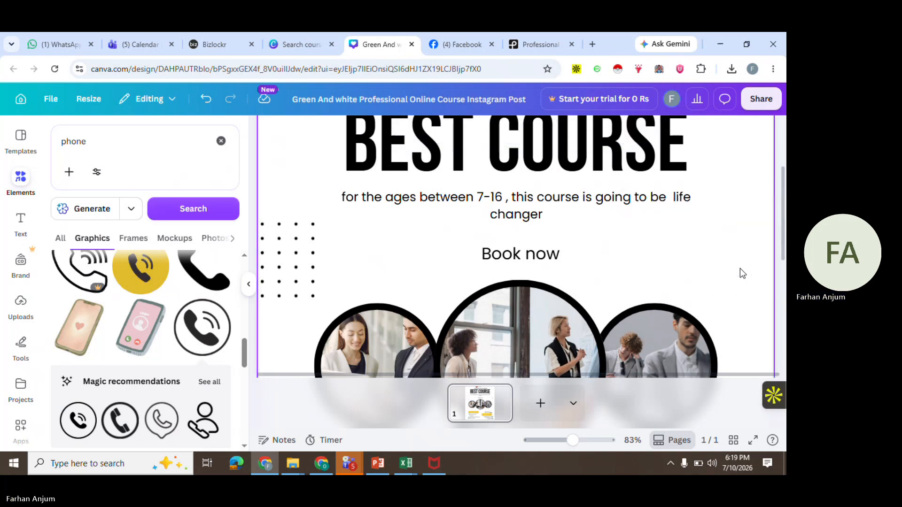
Delete the dot grid on the left beside Book now, then undo the deletion
click(337, 242)
key(Delete)
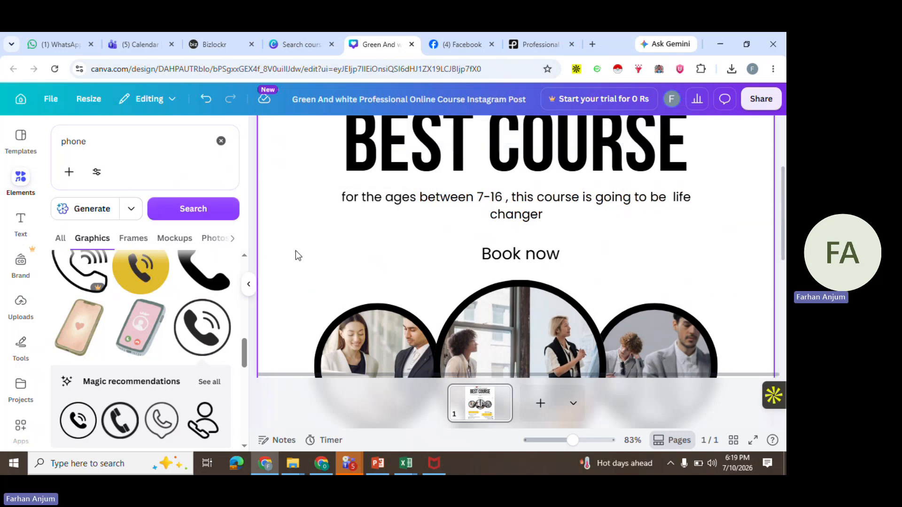
key(ctrl+z)
click(415, 263)
Enlarge the Book now text to font size 32.8 and make it bold
click(541, 254)
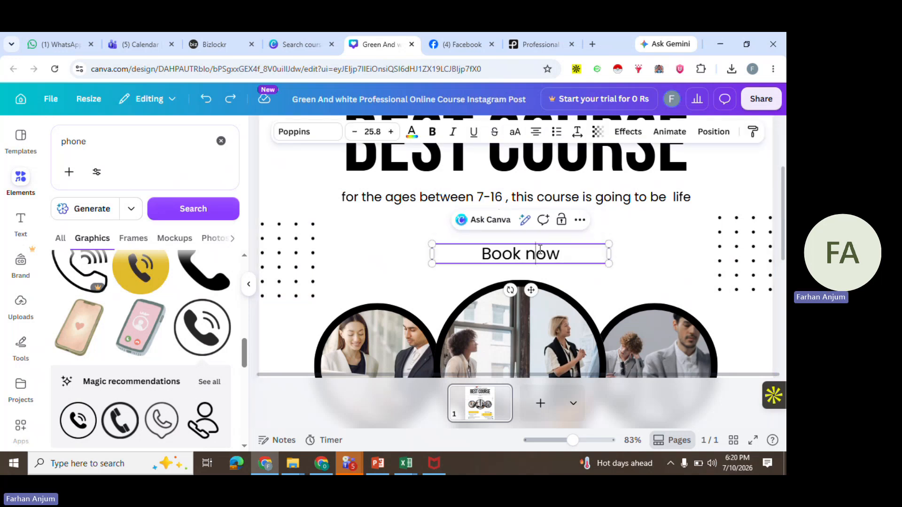
key(ctrl+a)
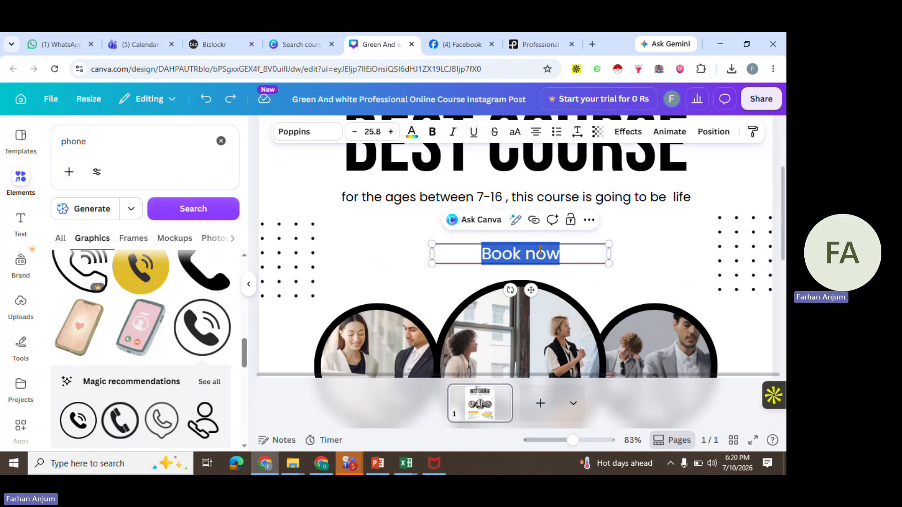
click(390, 131)
click(390, 131)
click(390, 132)
click(391, 132)
click(390, 132)
click(391, 132)
click(391, 131)
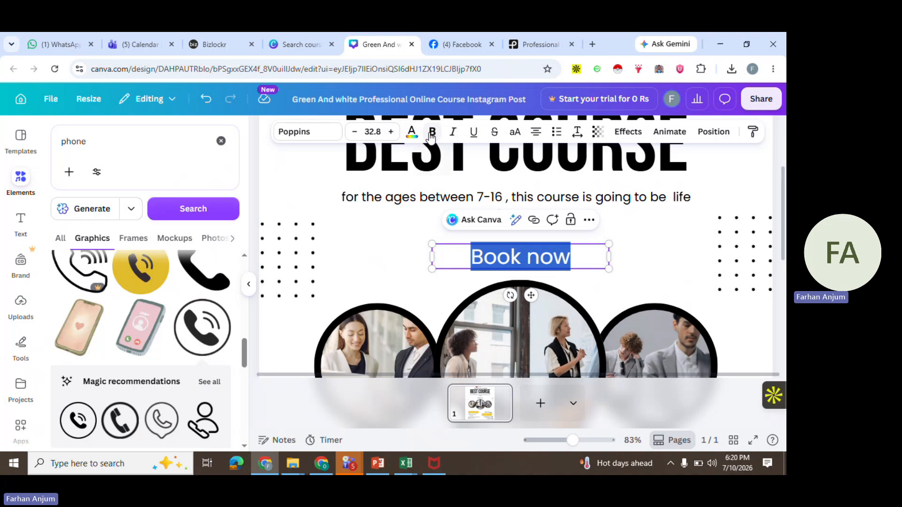
click(433, 133)
click(682, 248)
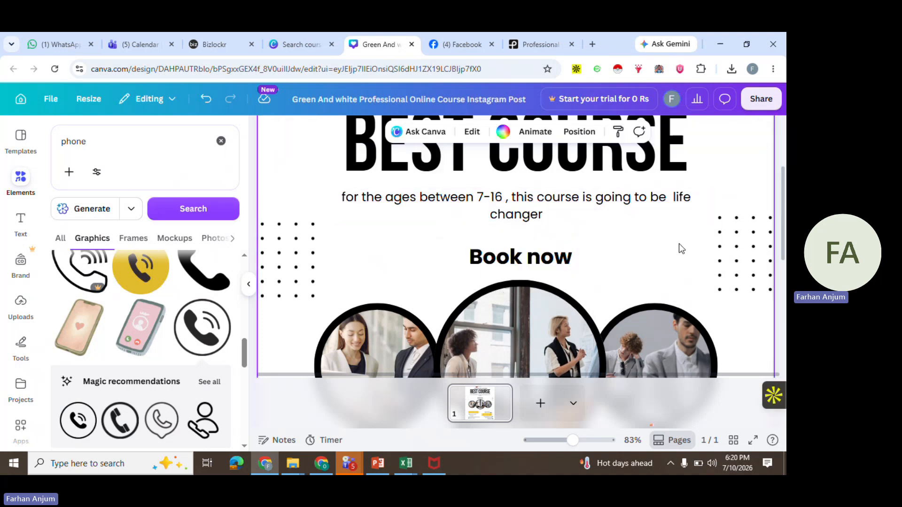
Download the design as a PNG file
scroll(627, 277, down, 6)
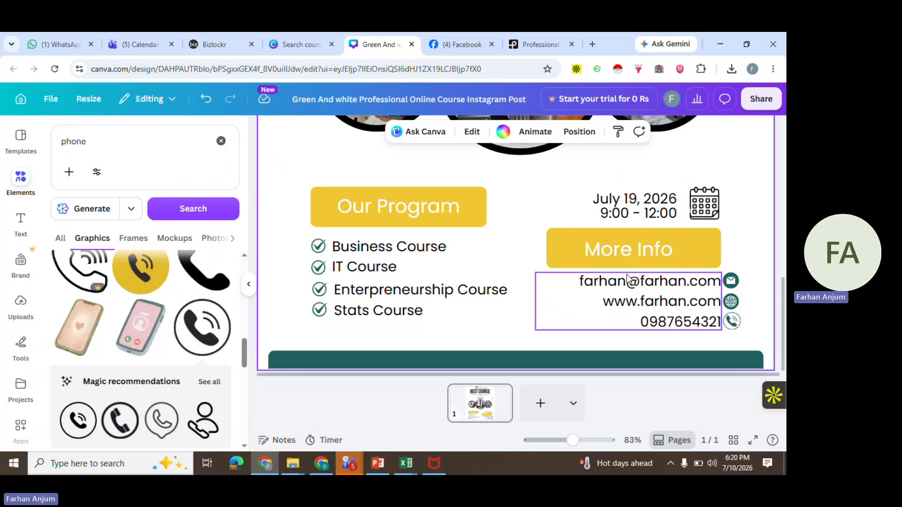
click(761, 99)
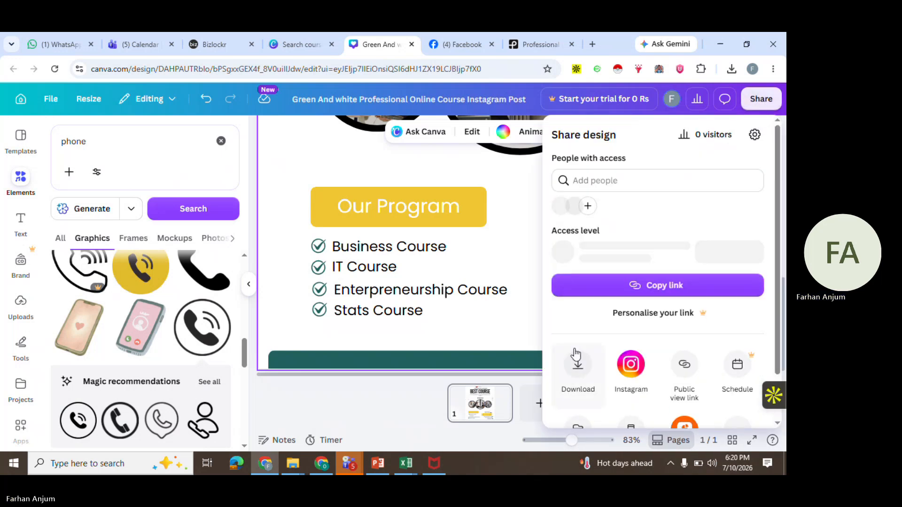
click(577, 371)
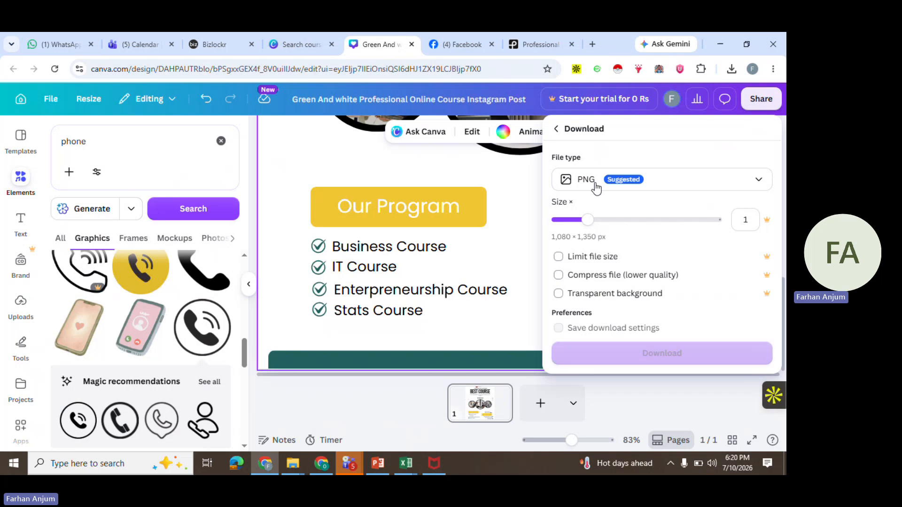
click(674, 184)
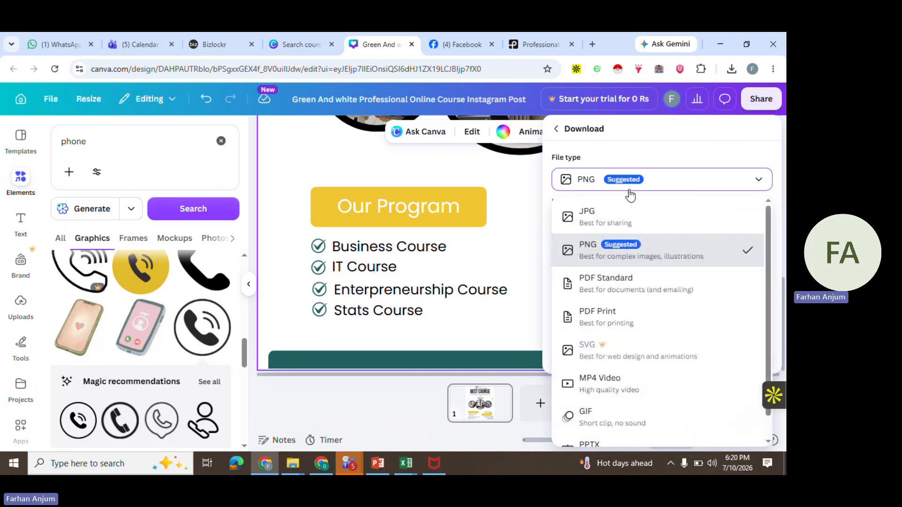
click(605, 258)
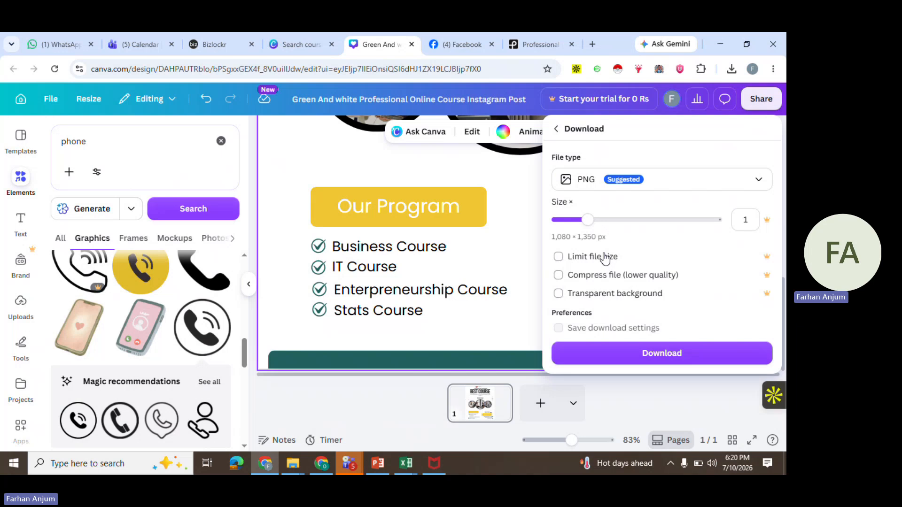
click(626, 360)
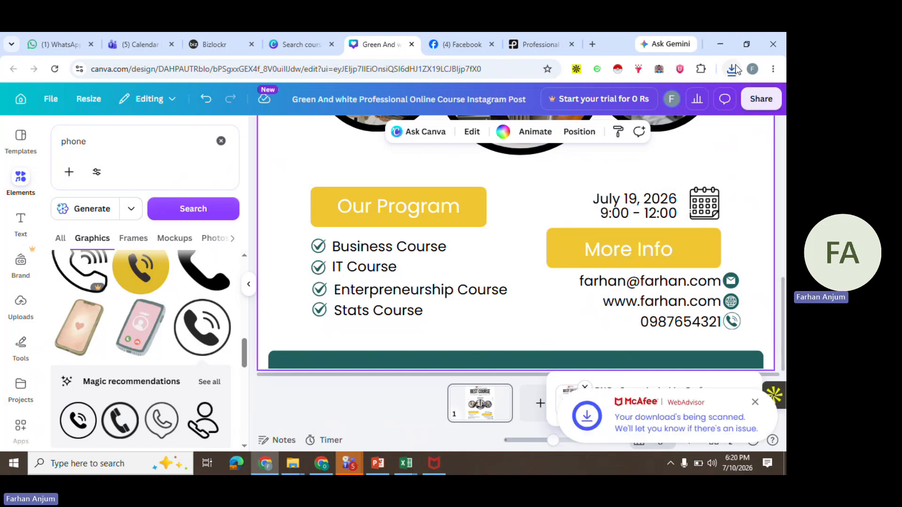
Try to open the downloaded PNG from the browser's download list
click(736, 69)
click(630, 124)
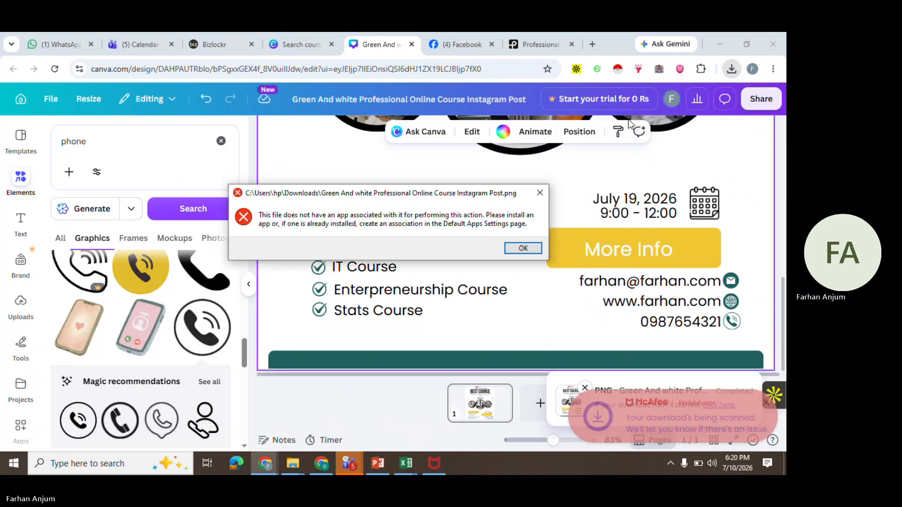
click(523, 248)
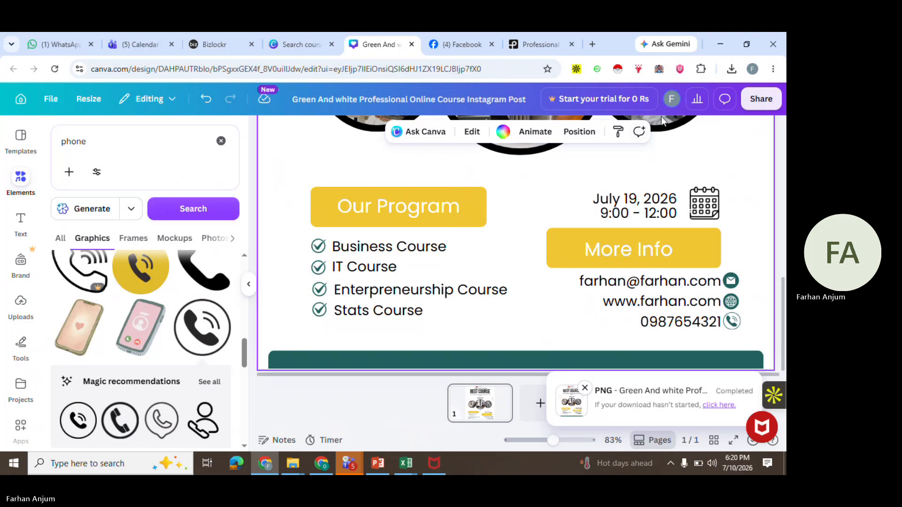
click(732, 70)
click(618, 123)
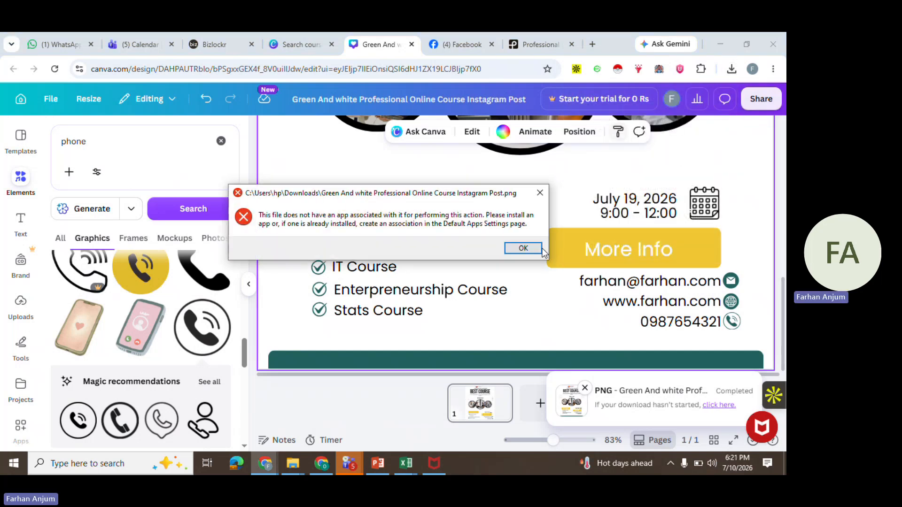
click(528, 251)
Show the downloaded PNG in its Downloads folder and select it
click(732, 69)
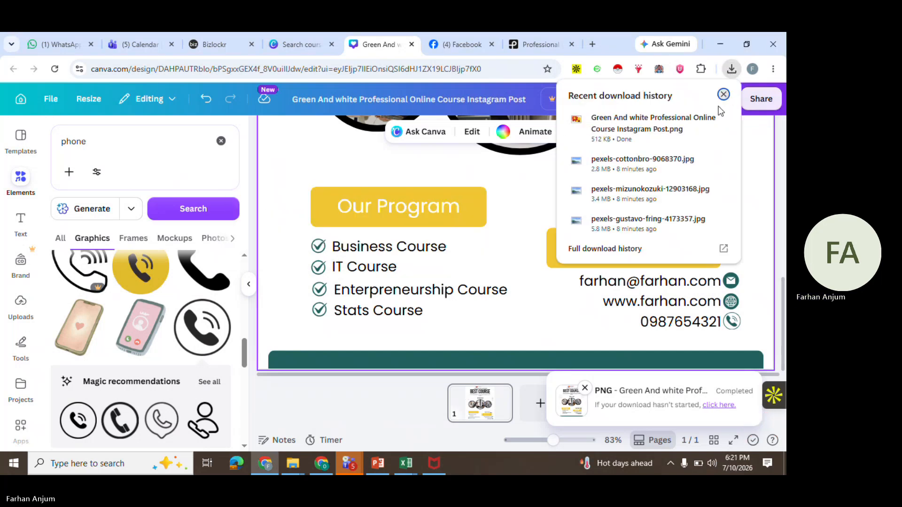
click(700, 120)
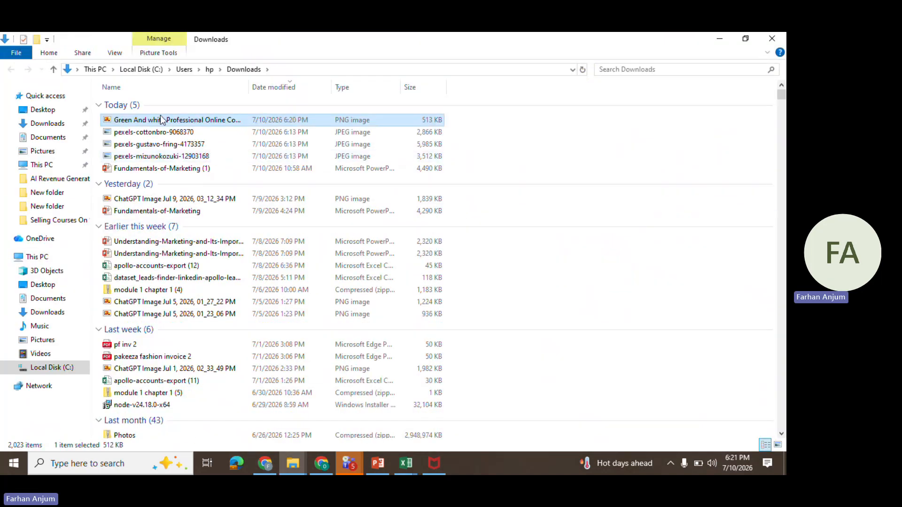
click(161, 120)
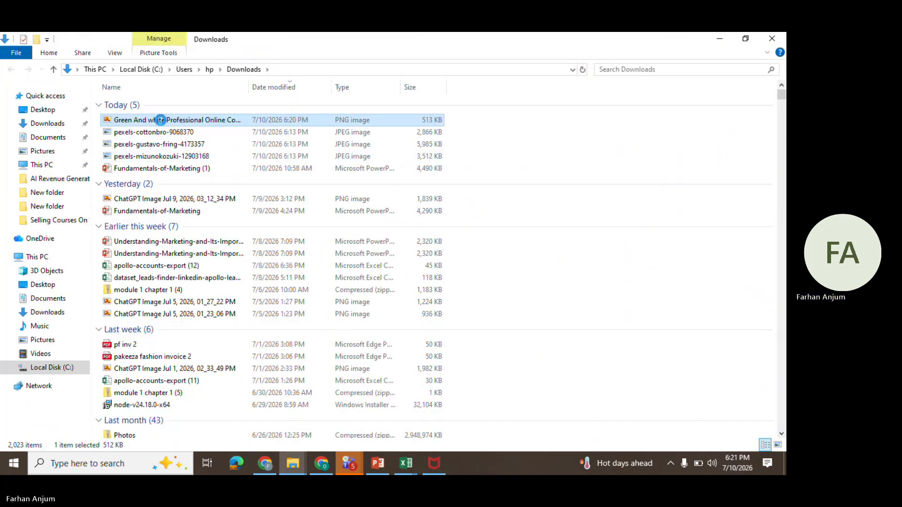
Open the downloaded PNG with Opera Internet Browser through Open with and Choose another app
right_click(161, 120)
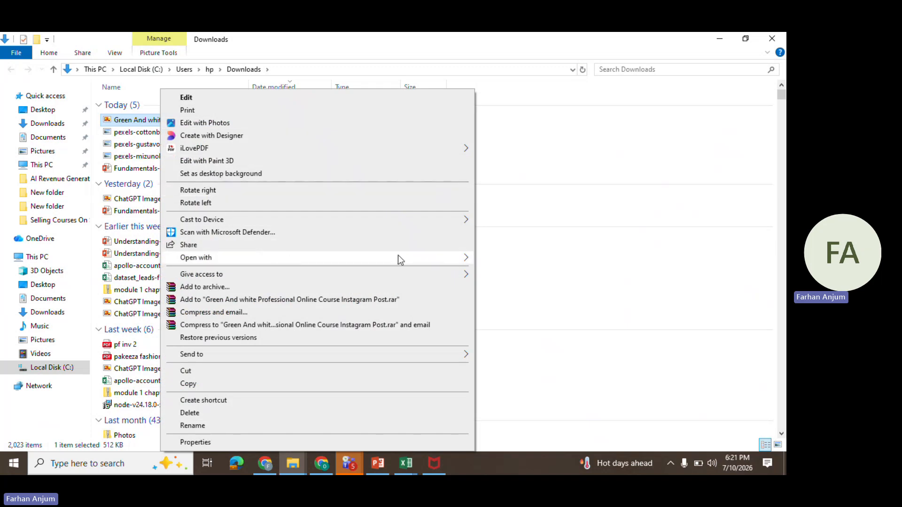
mouse_move(398, 259)
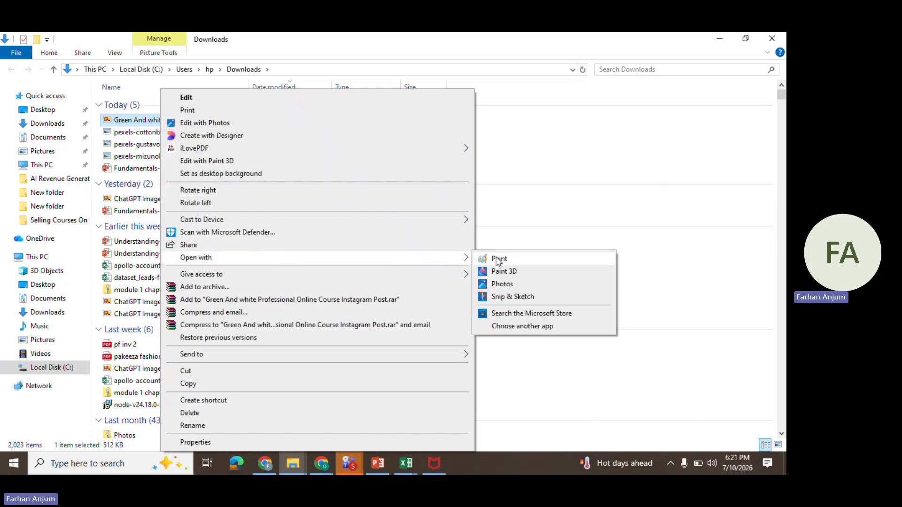
click(520, 328)
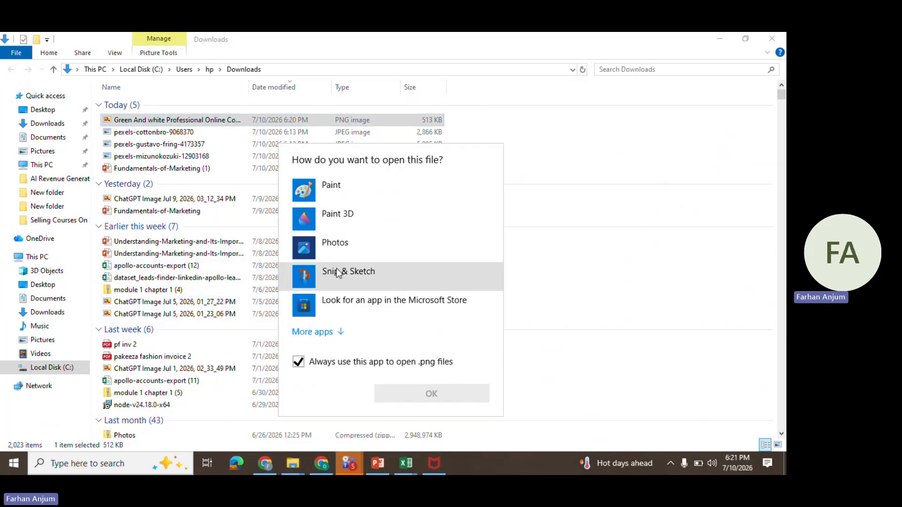
click(325, 331)
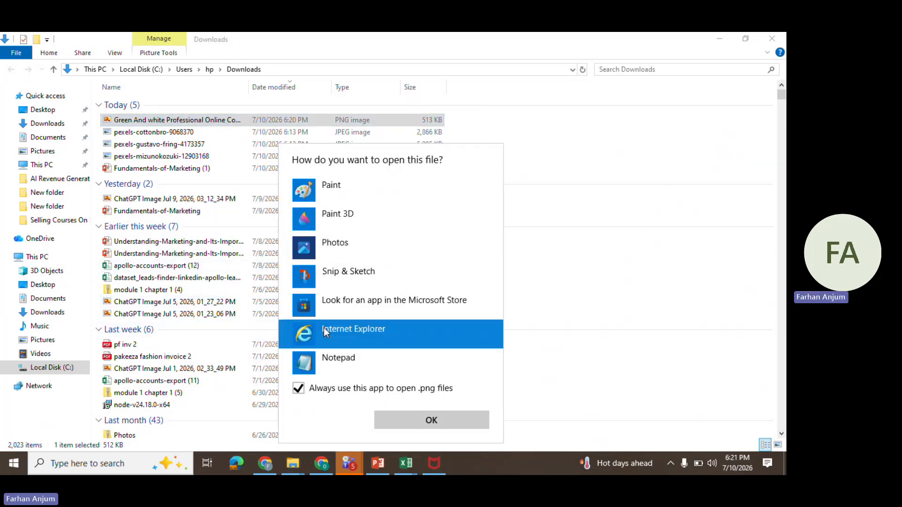
scroll(370, 339, down, 5)
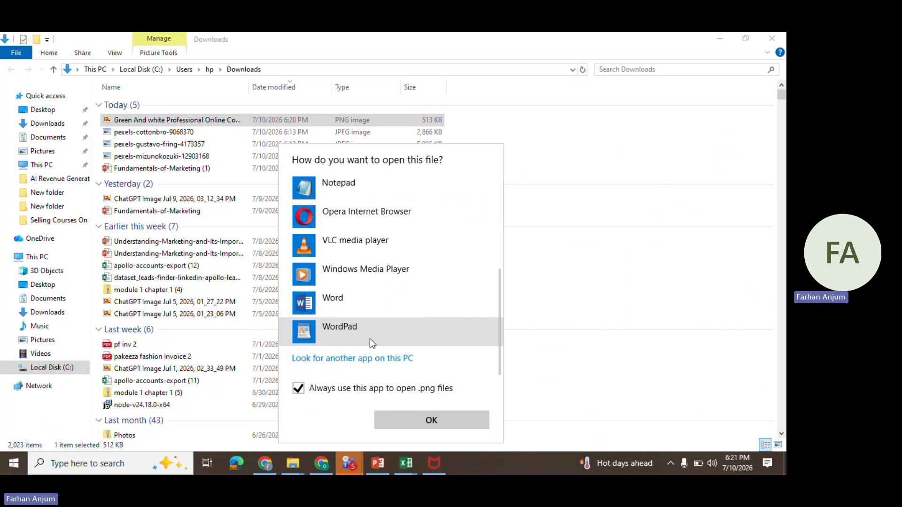
scroll(370, 338, up, 1)
scroll(370, 338, down, 1)
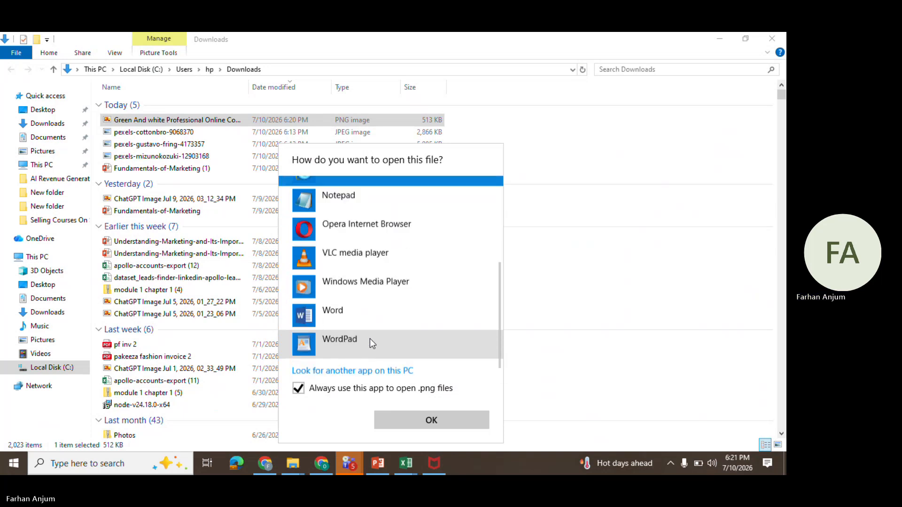
scroll(370, 338, up, 2)
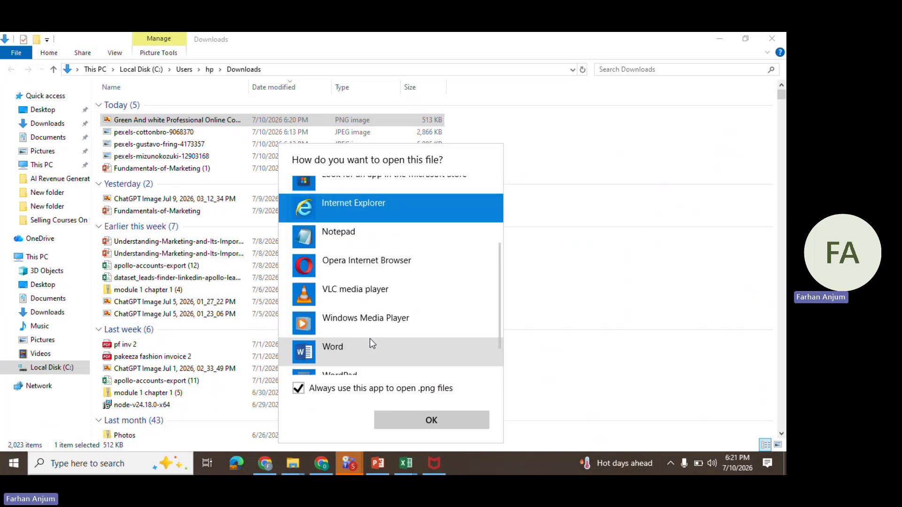
click(360, 259)
click(451, 419)
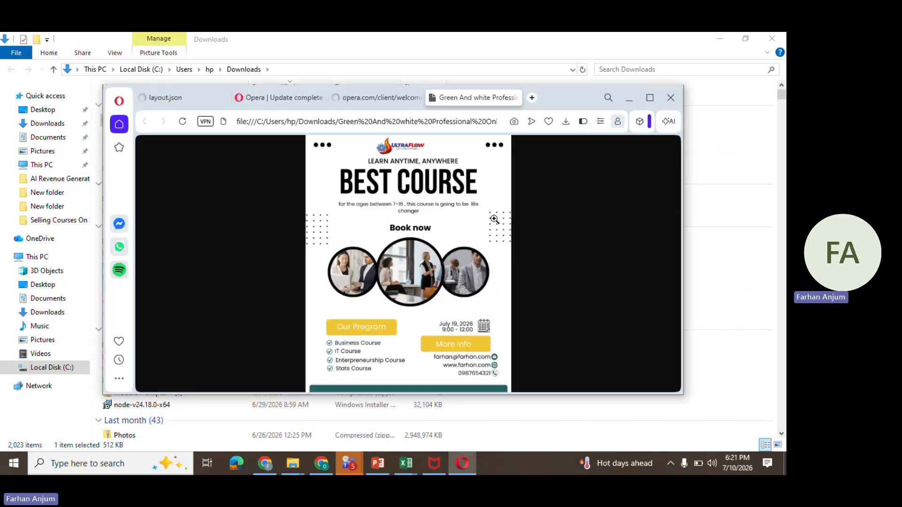
Maximize the browser window showing the exported post image
click(648, 99)
mouse_move(354, 456)
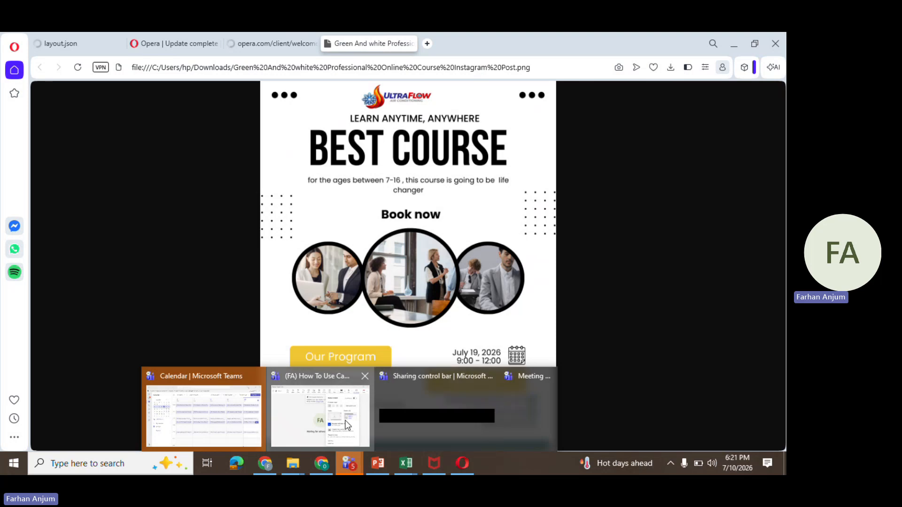
click(324, 421)
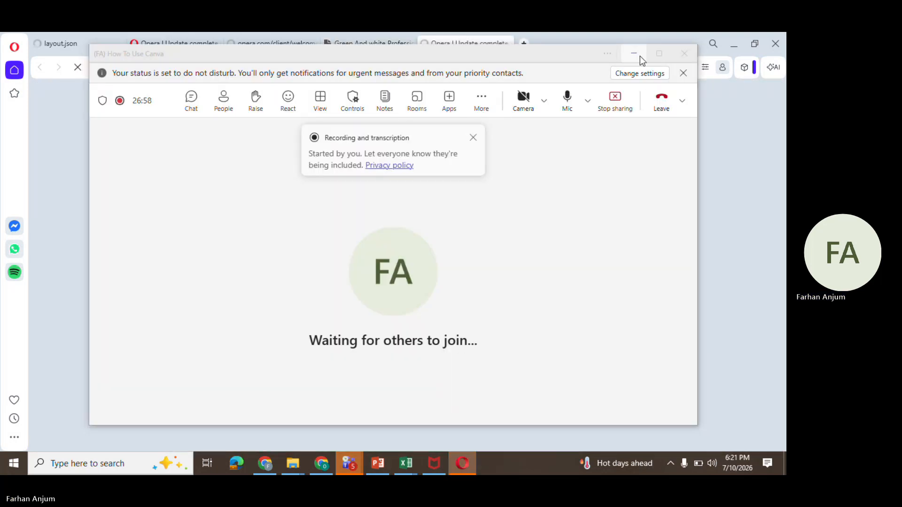
click(640, 55)
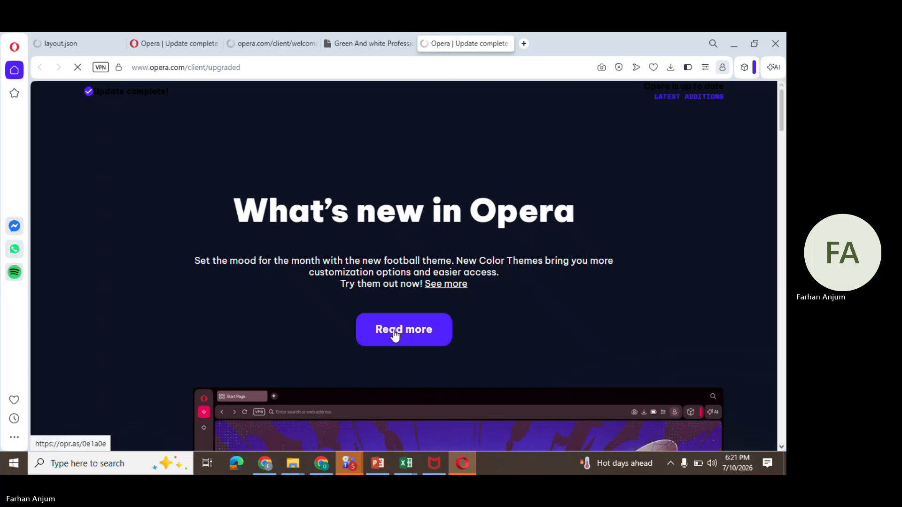
Close the Opera update tab, then quit Opera
key(ctrl+shift+Tab)
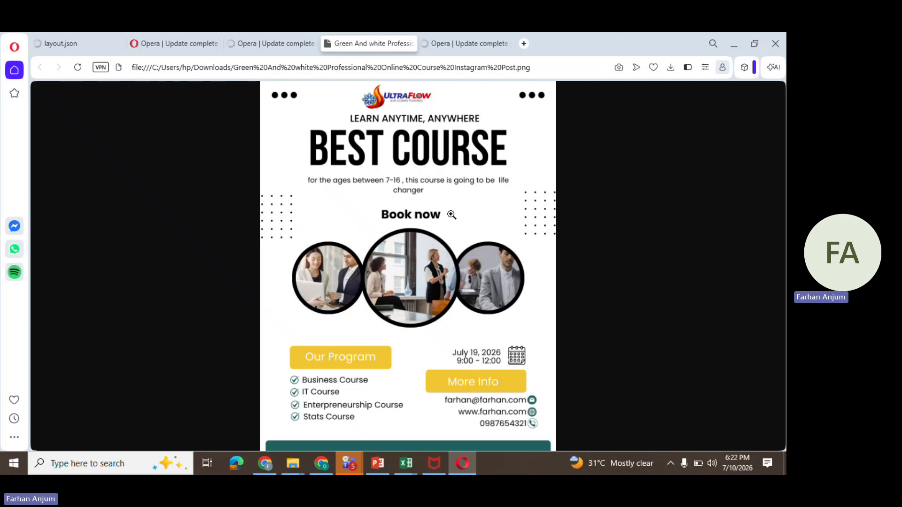
click(496, 42)
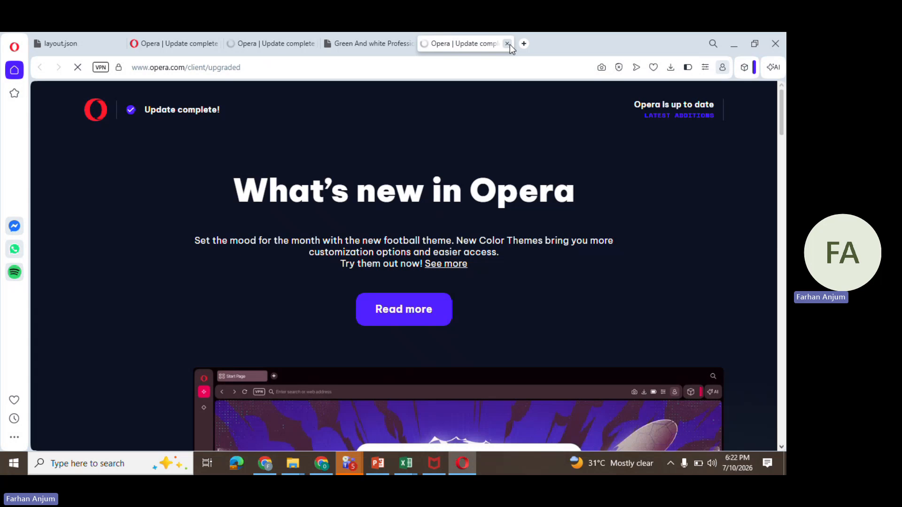
click(507, 43)
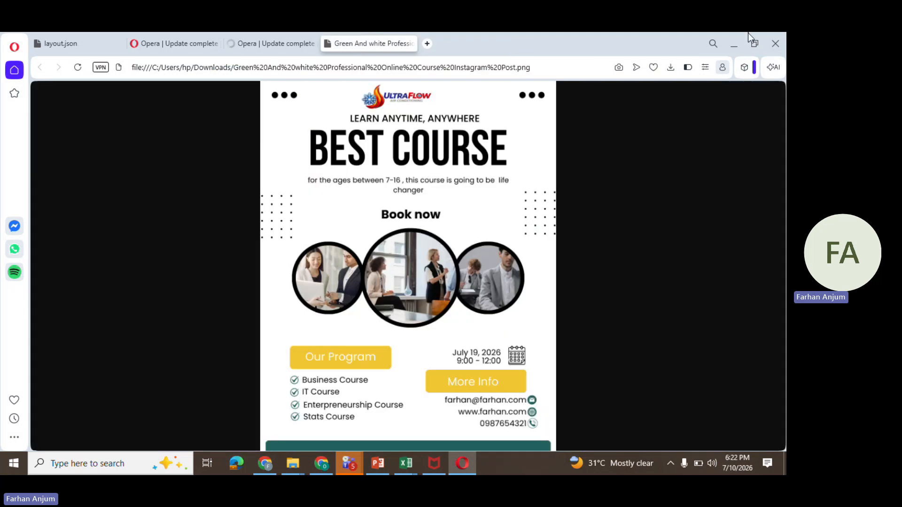
click(776, 53)
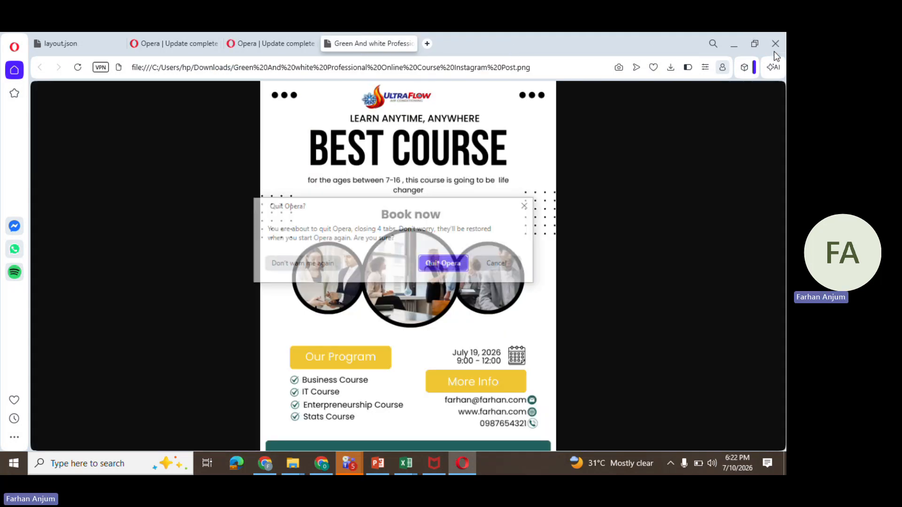
click(461, 266)
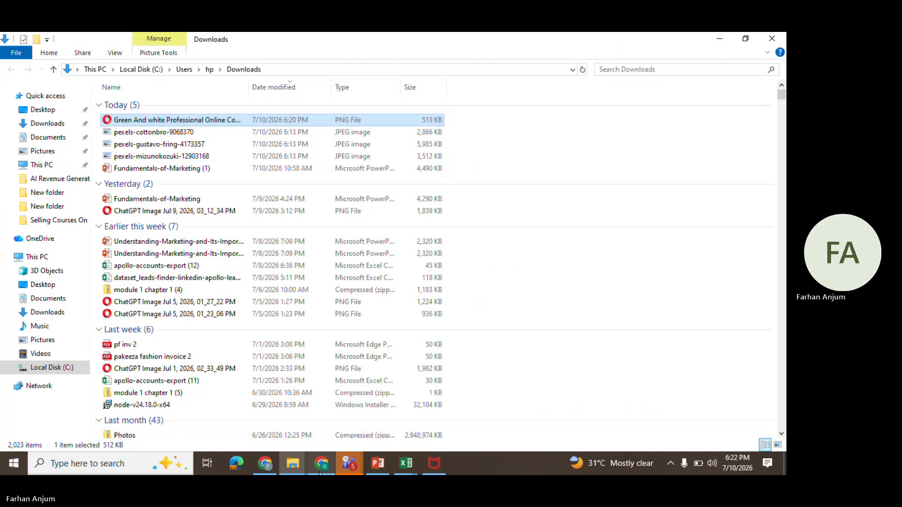
Switch back to Chrome and open the Facebook tab
click(263, 464)
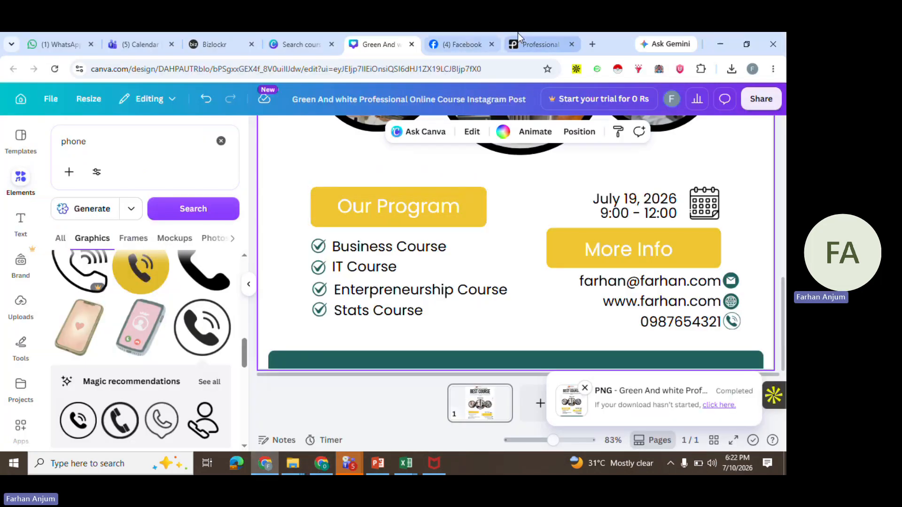
click(461, 38)
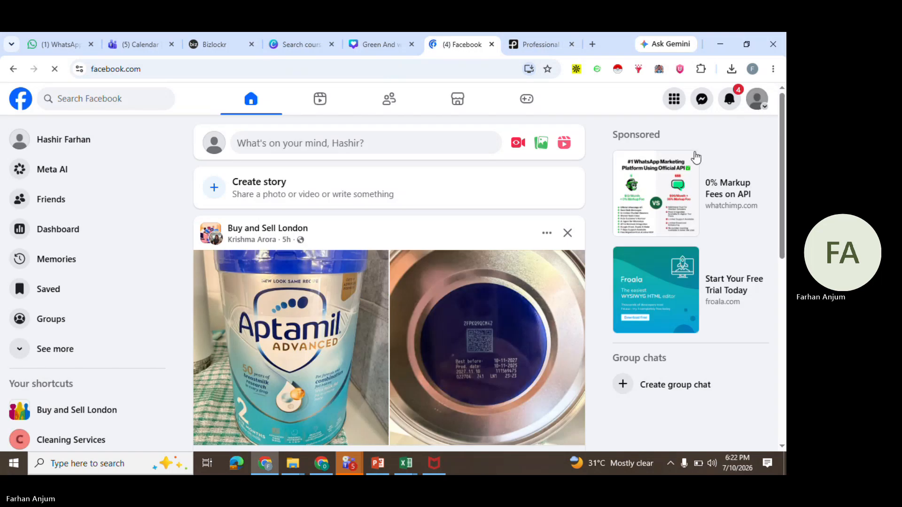
Switch the Facebook account to act as the Cleaning Services page
click(758, 99)
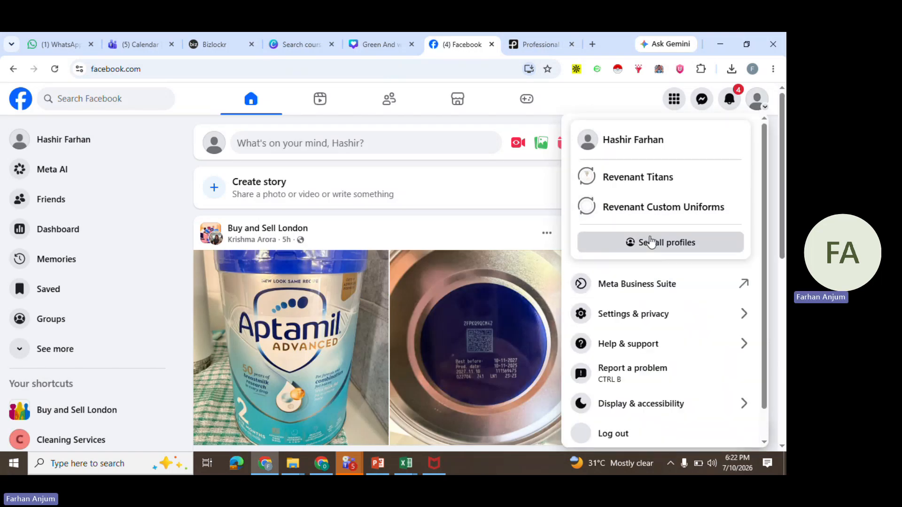
click(650, 243)
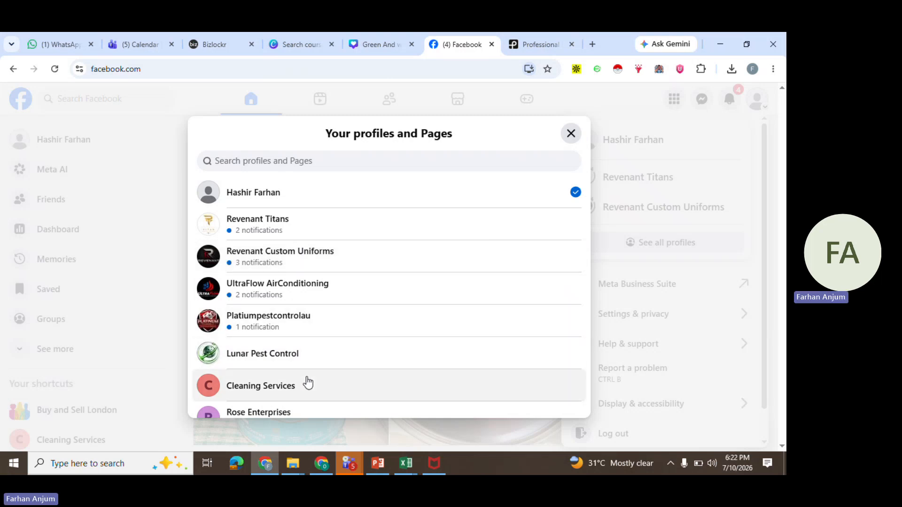
click(308, 383)
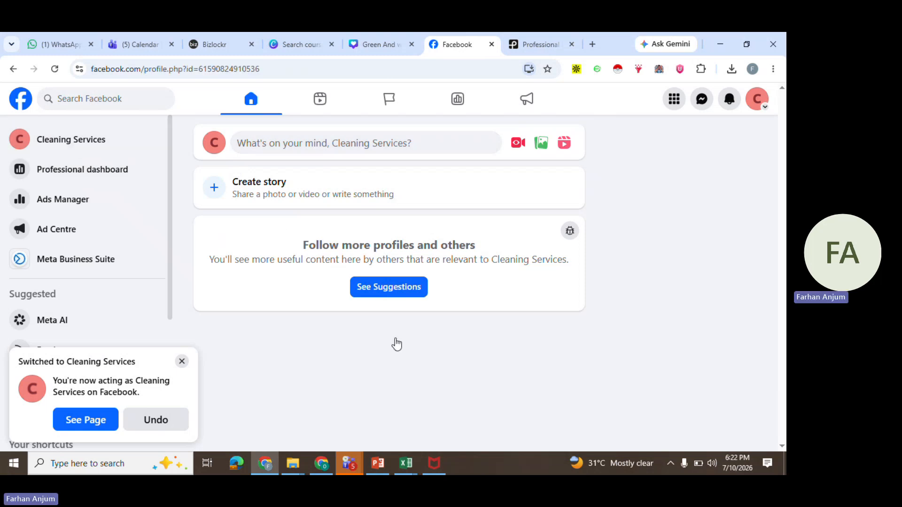
Start a new page post and attach the downloaded Green And white Professional Online Course Instagram Post image
scroll(427, 381, down, 6)
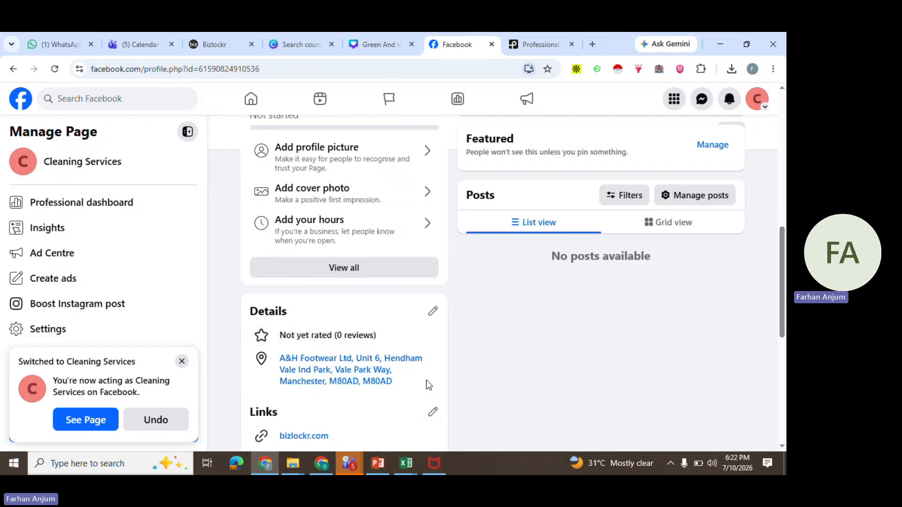
scroll(426, 382, up, 2)
scroll(430, 379, up, 1)
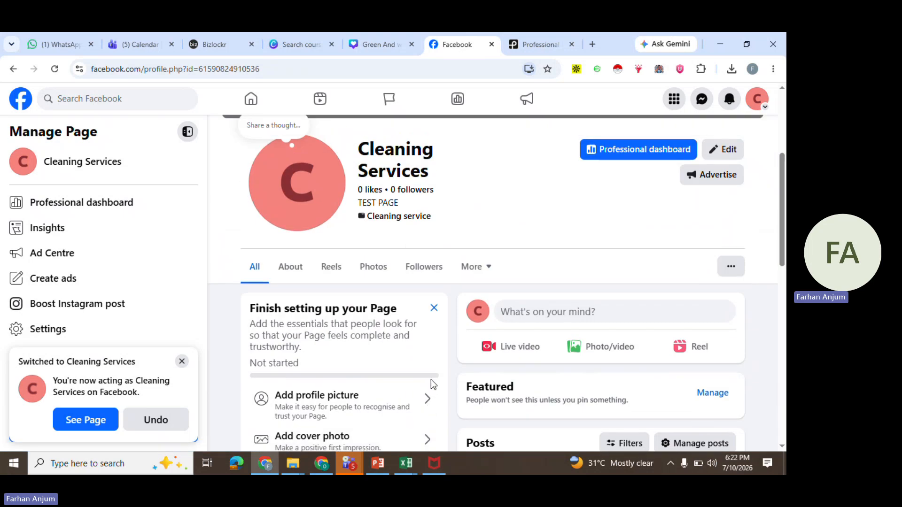
scroll(431, 380, down, 1)
click(572, 240)
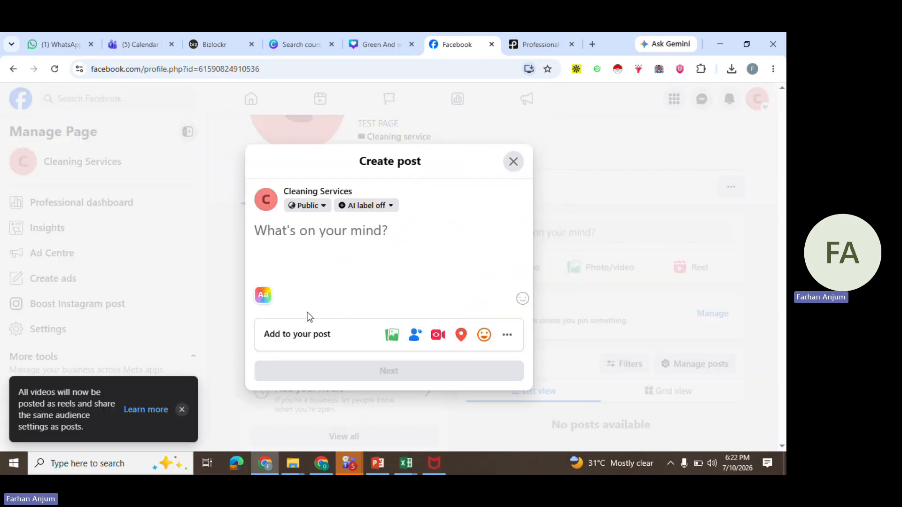
click(394, 335)
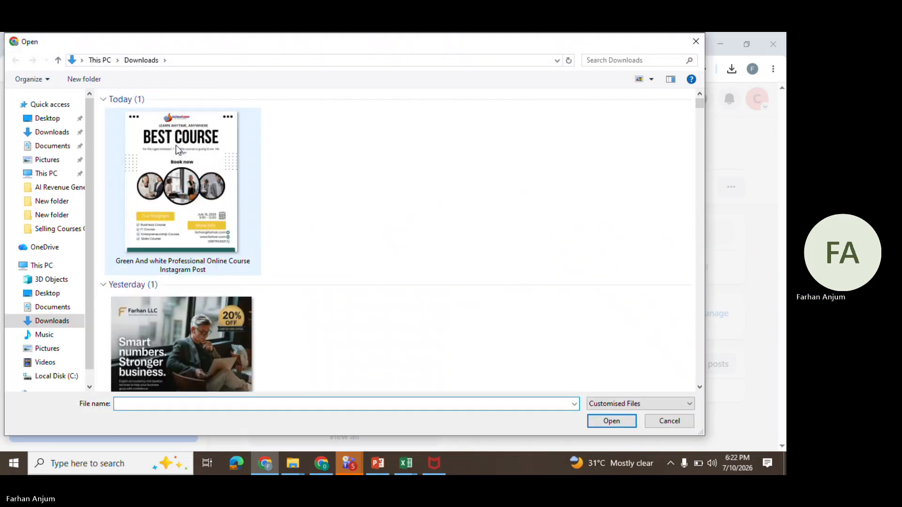
double_click(176, 146)
Write the caption "For more please contact on" followed by the contact phone number, "or", and "Email:" with the contact e-mail address
scroll(376, 289, down, 3)
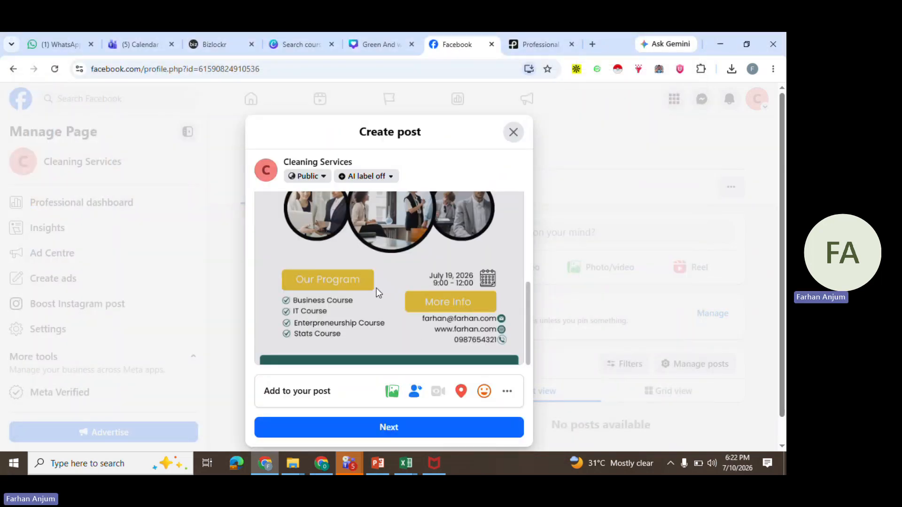
scroll(377, 288, up, 4)
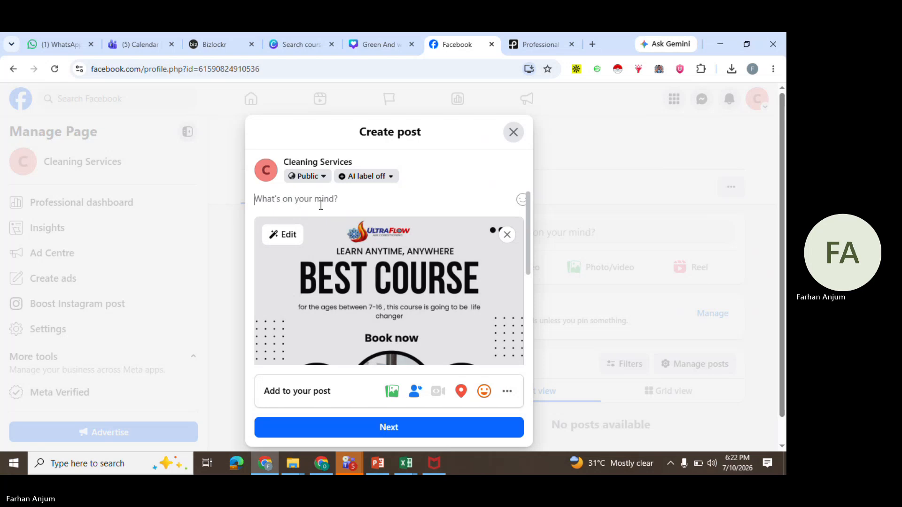
text(For mor)
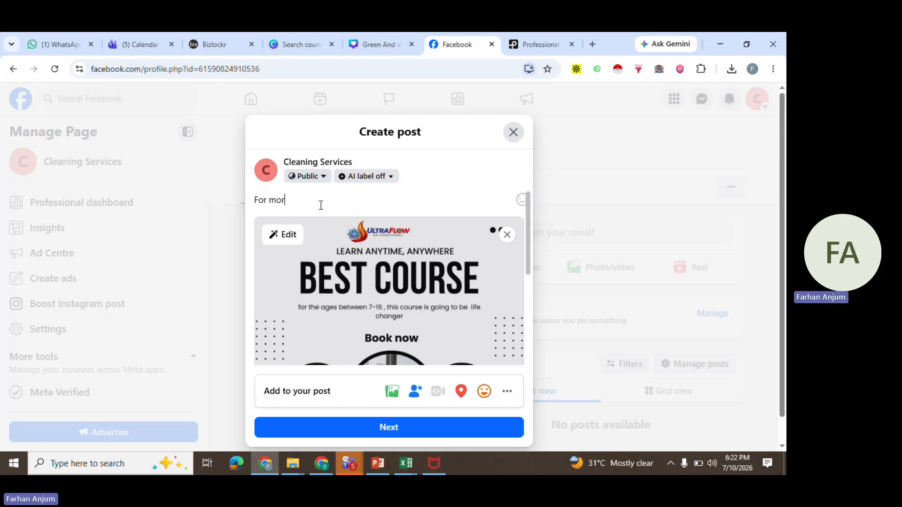
text(e [ple)
key(BackSpace)
key(BackSpace)
key(BackSpace)
key(BackSpace)
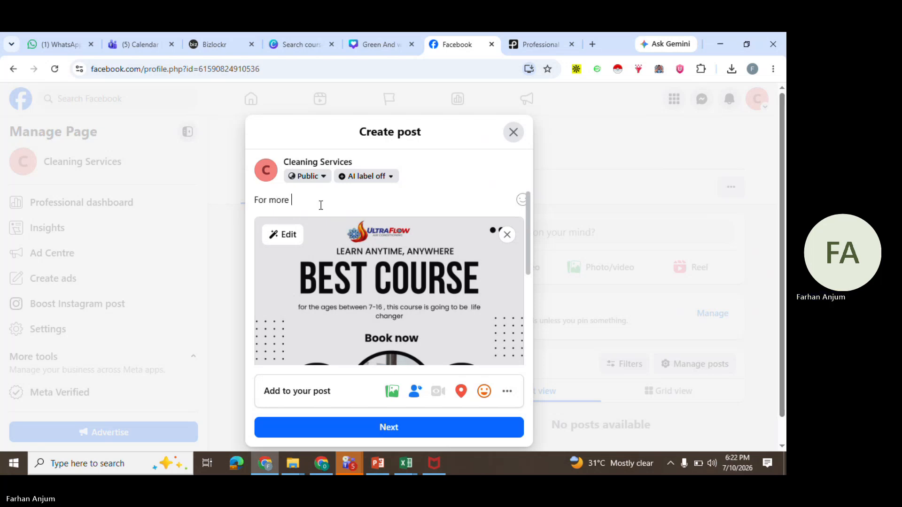
text(please contac)
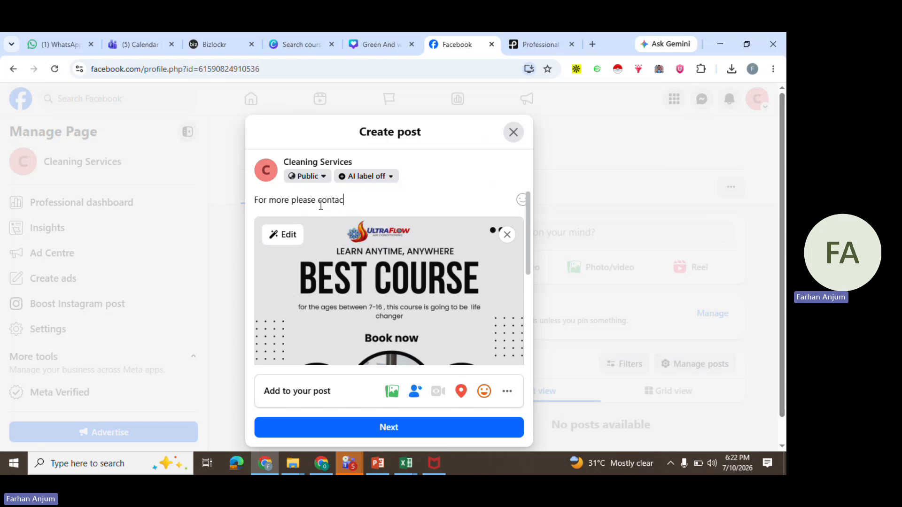
text(t on)
key(Return)
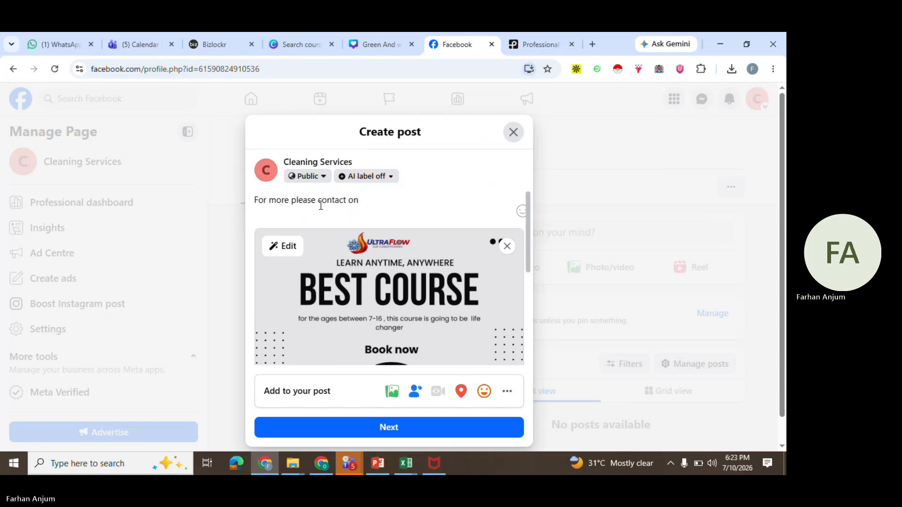
text(987)
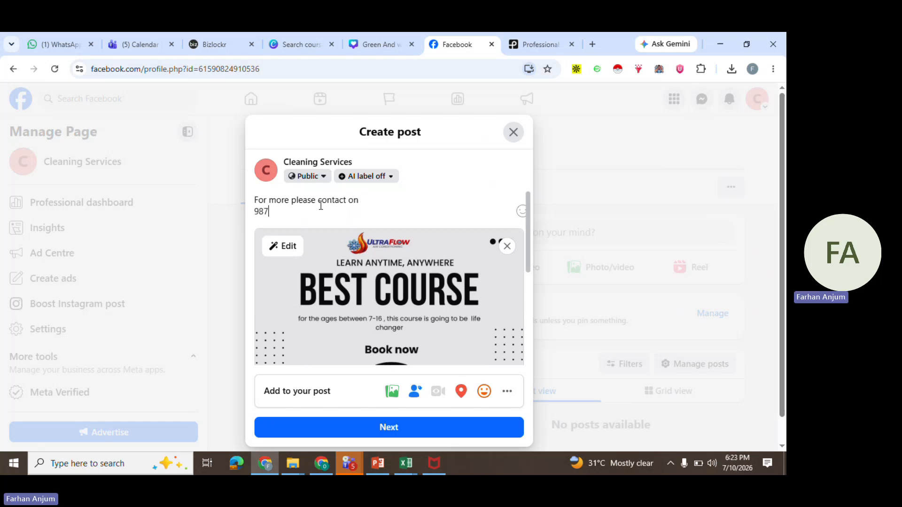
text(654321)
key(Return)
text(or)
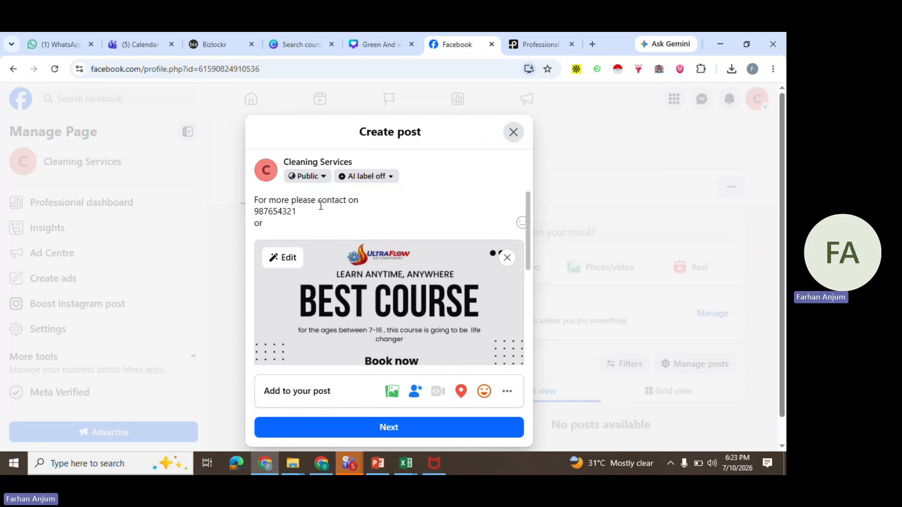
key(Return)
text(Email:)
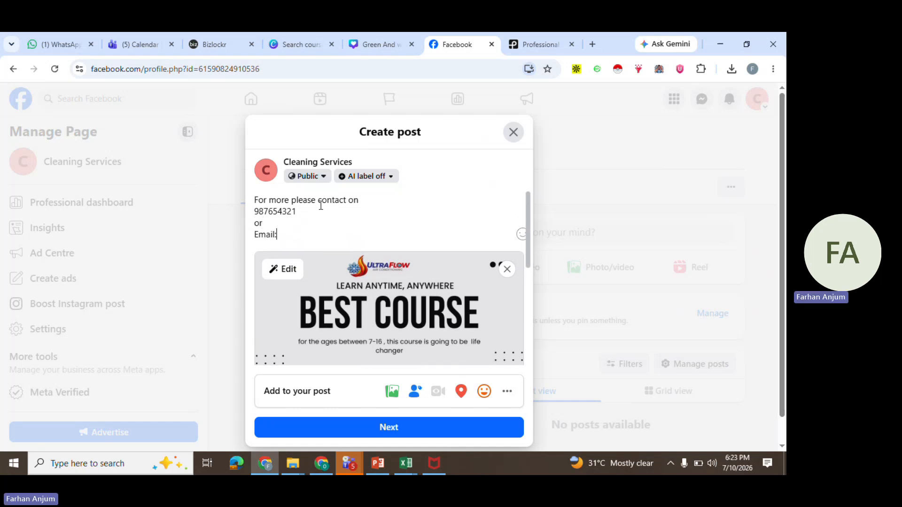
Continue to the post settings and publish the post to the page
scroll(321, 205, down, 5)
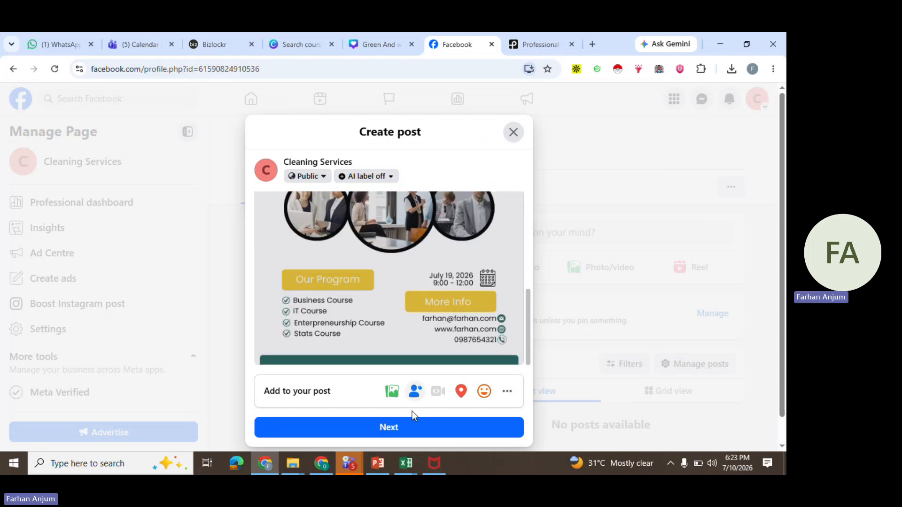
click(419, 433)
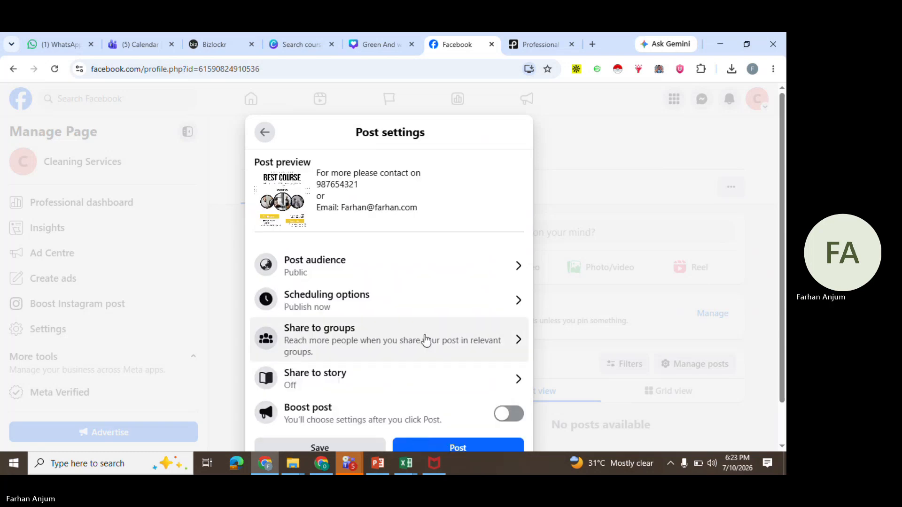
scroll(435, 371, down, 1)
click(450, 404)
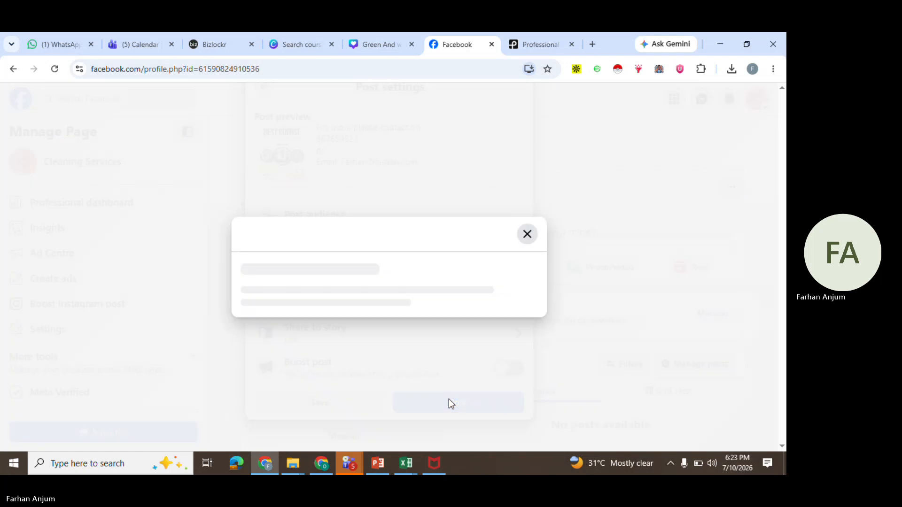
click(420, 369)
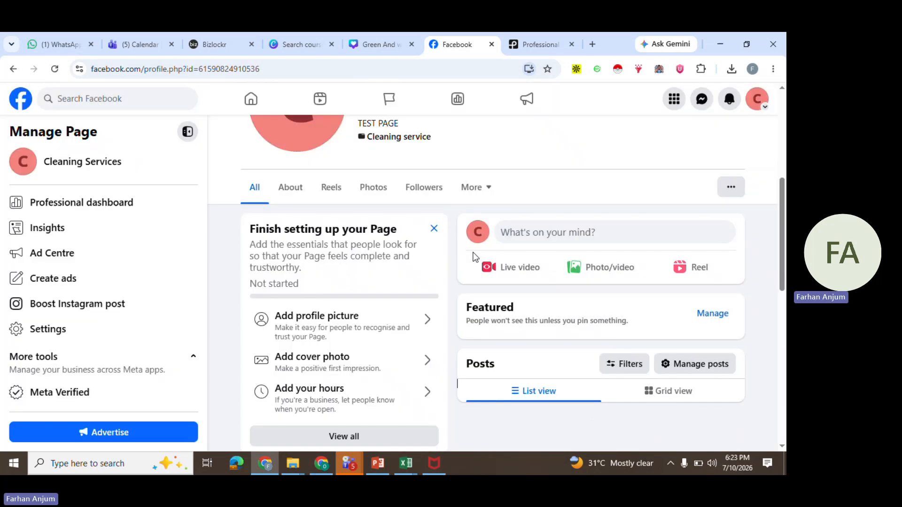
Scroll to the published post on the page and expand its full caption
scroll(475, 257, down, 5)
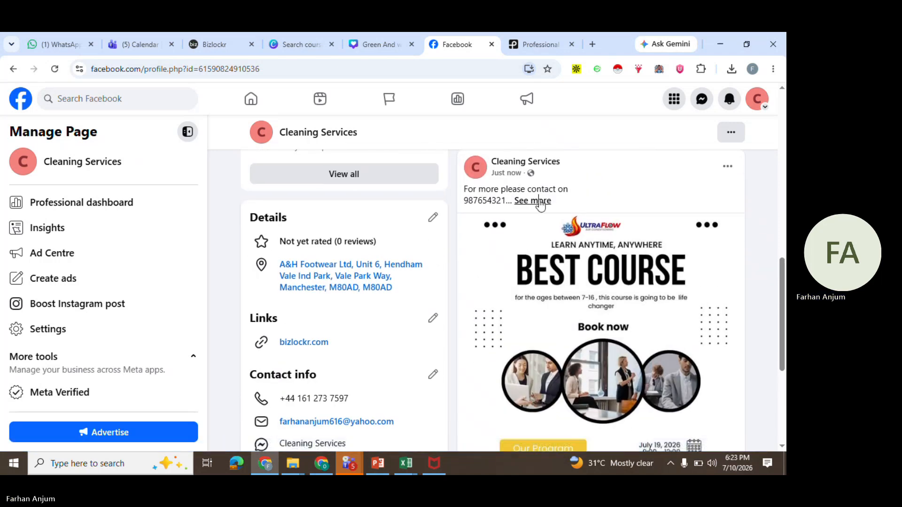
click(534, 202)
scroll(534, 259, down, 5)
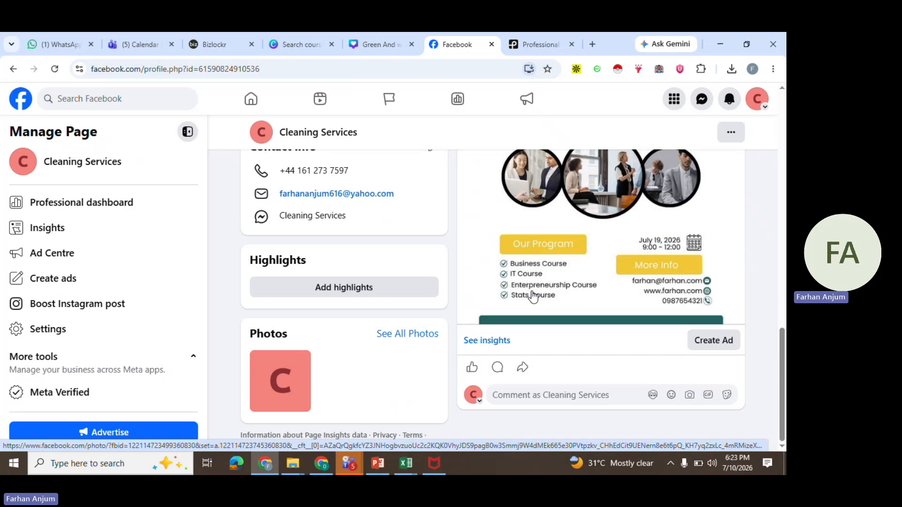
click(761, 282)
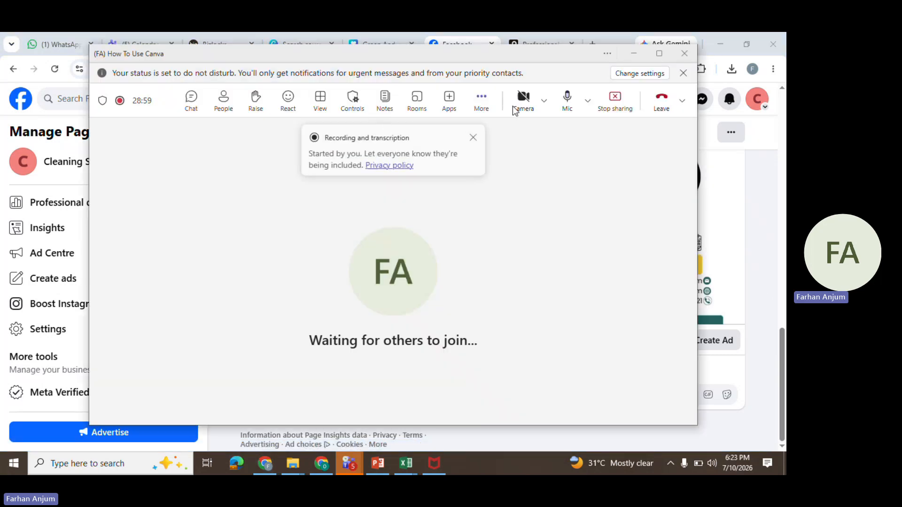
click(607, 115)
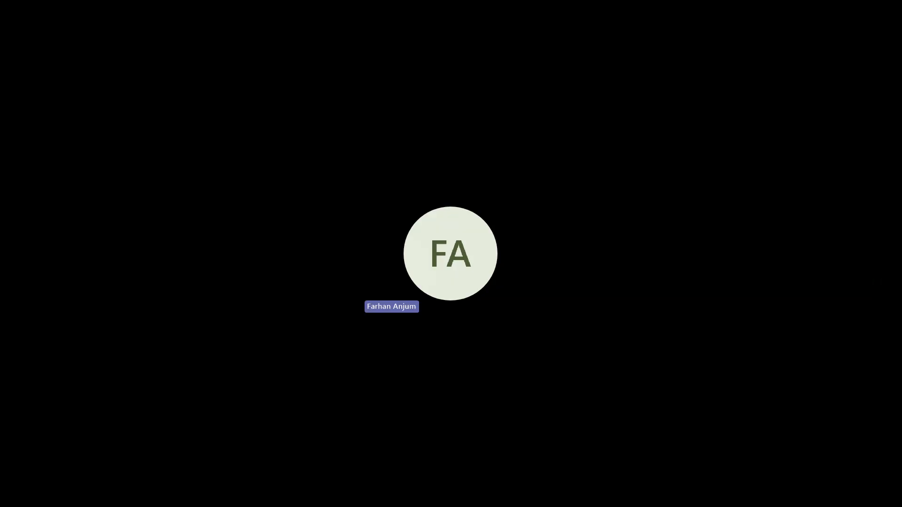